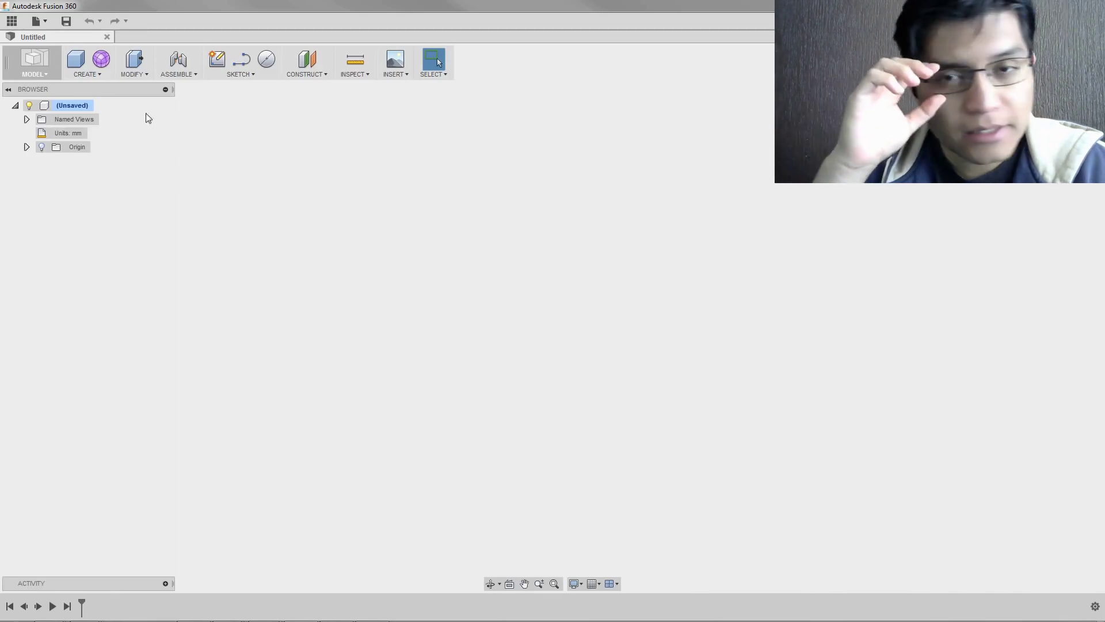
Switch the untitled design from the MODEL workspace to SCULPT.
left_click(100, 59)
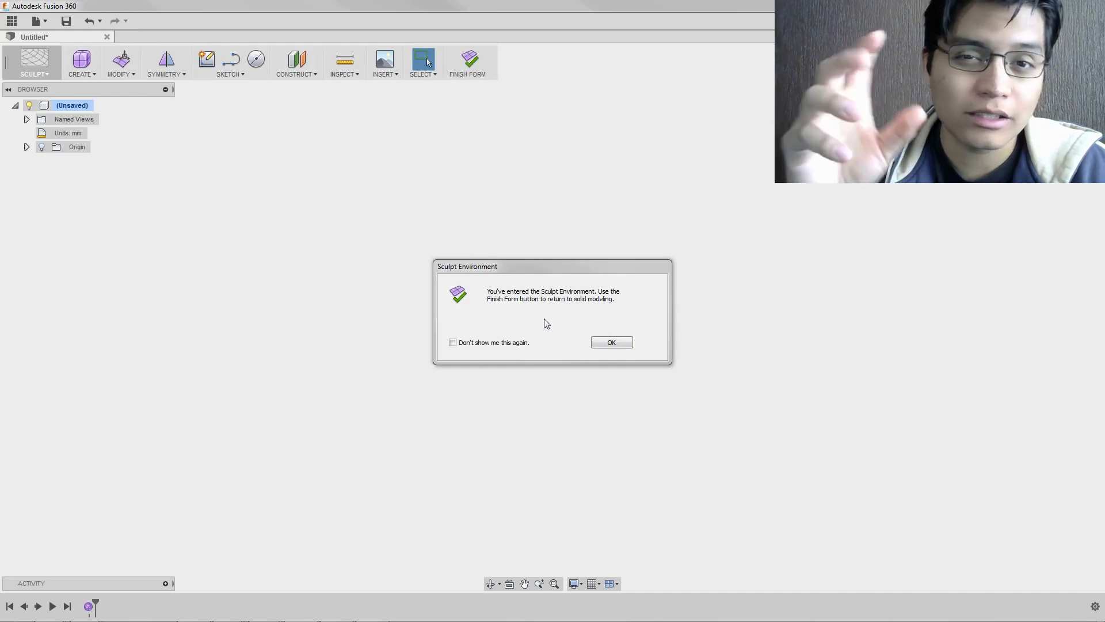
Dismiss the Sculpt Environment notice and show the Create menu of form primitives.
left_click(599, 340)
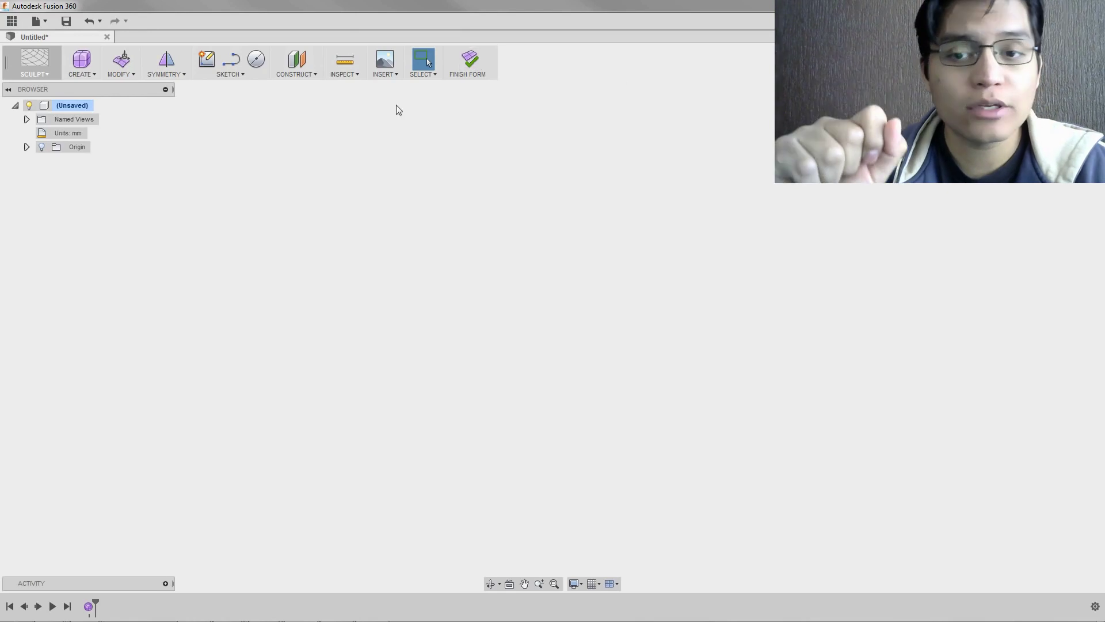
left_click(86, 74)
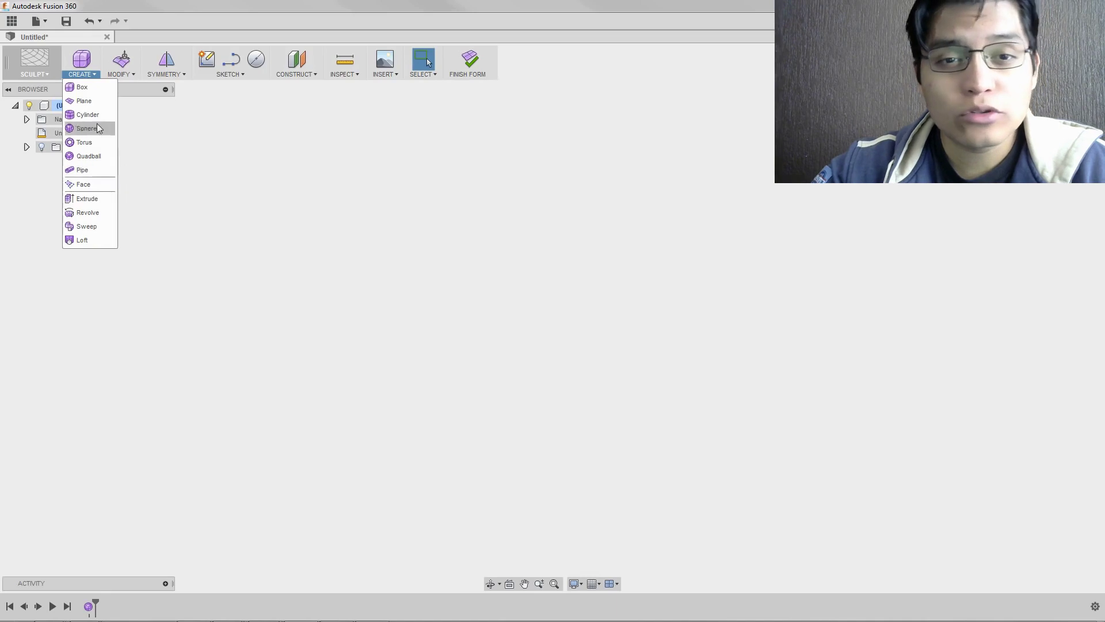
Start a freeform box on the ground plane at the origin with an 80 × 100 mm base.
left_click(97, 89)
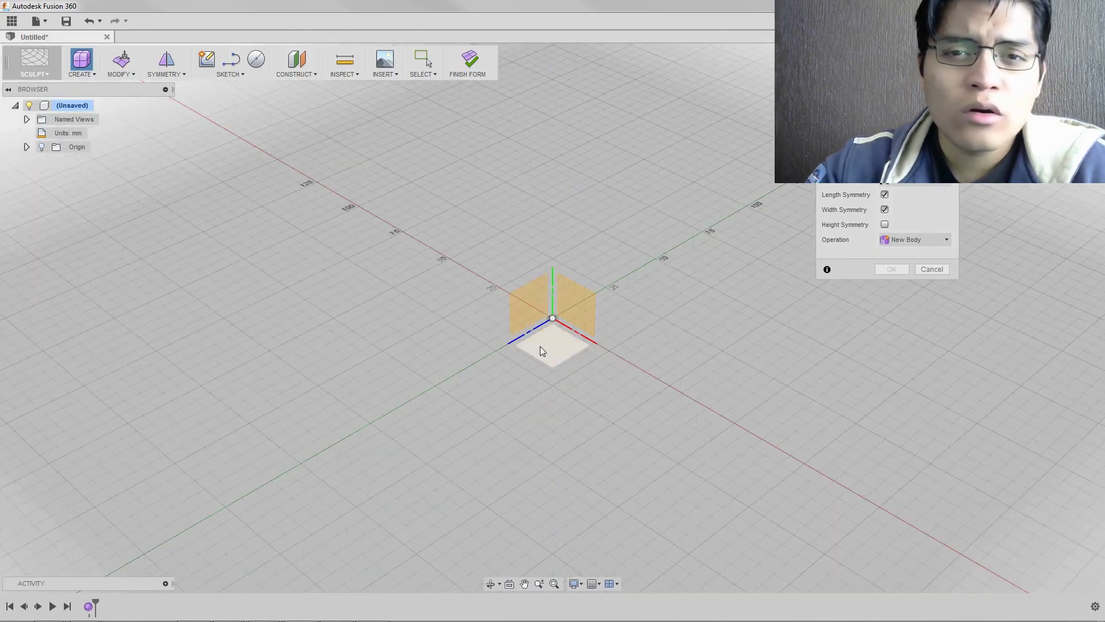
left_click(540, 348)
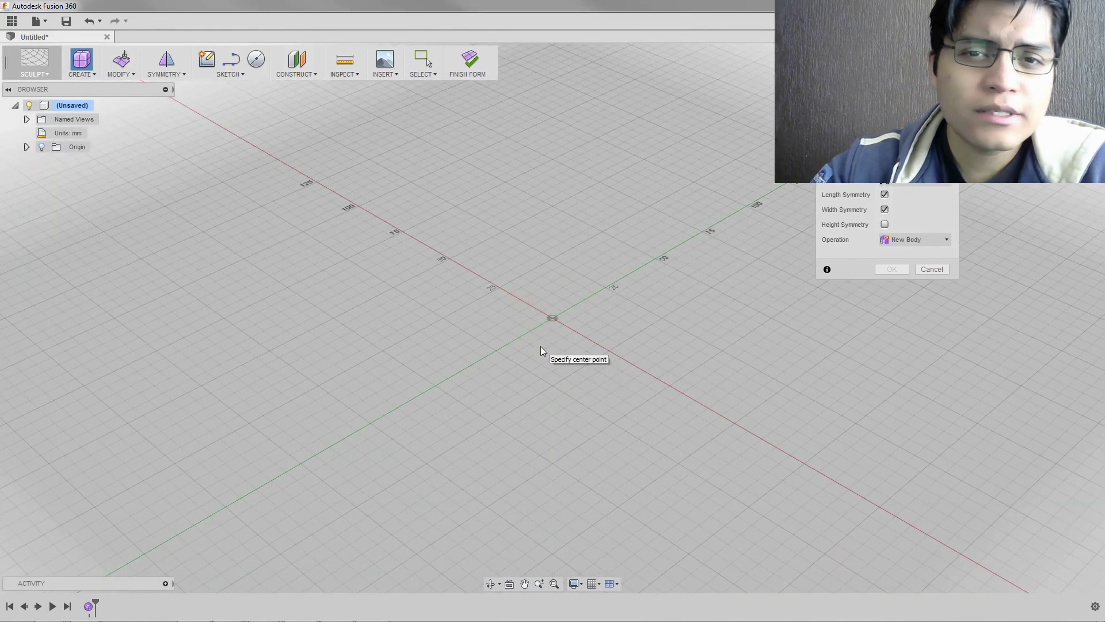
left_click(552, 318)
type("80")
key("Tab")
type("100")
key("Tab")
key("Return")
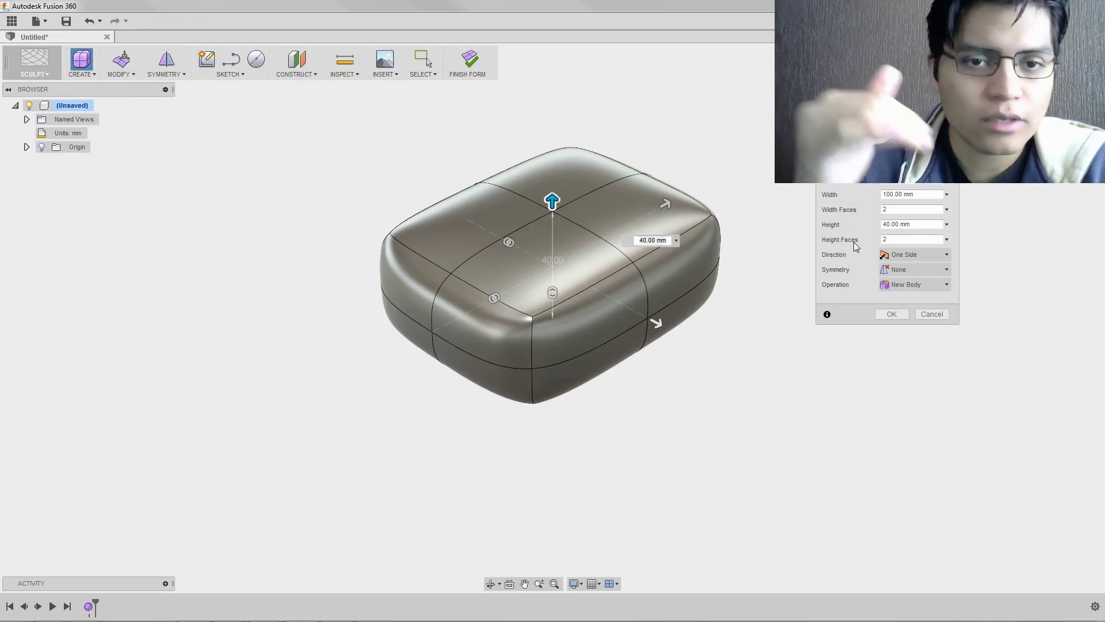
Set the box's width face count to 2.
left_click_drag(508, 241, 521, 248)
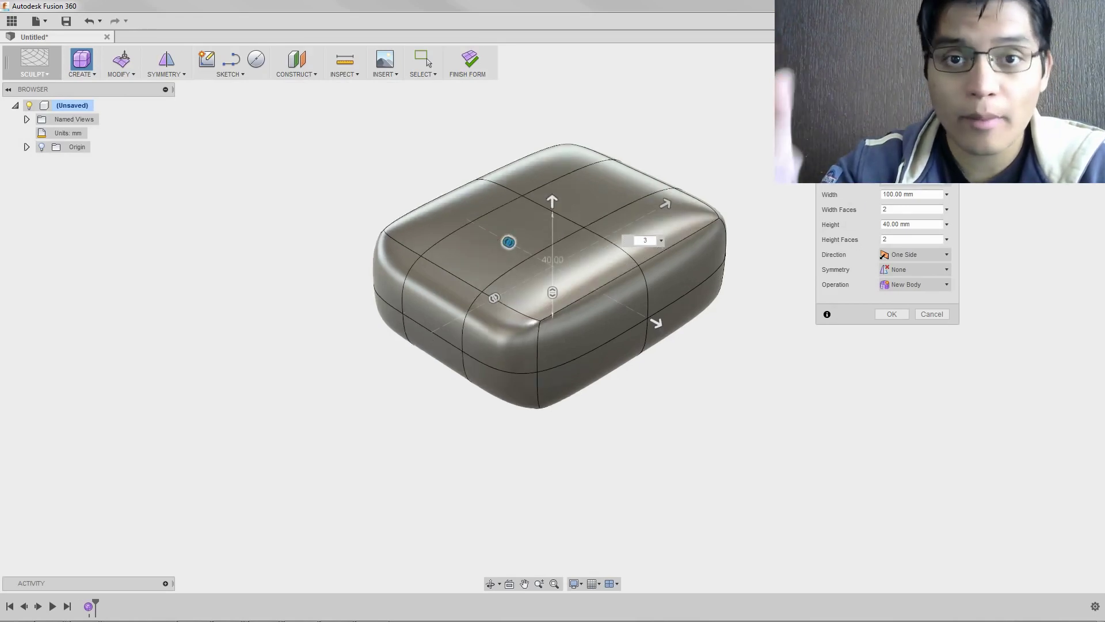
double_click(901, 209)
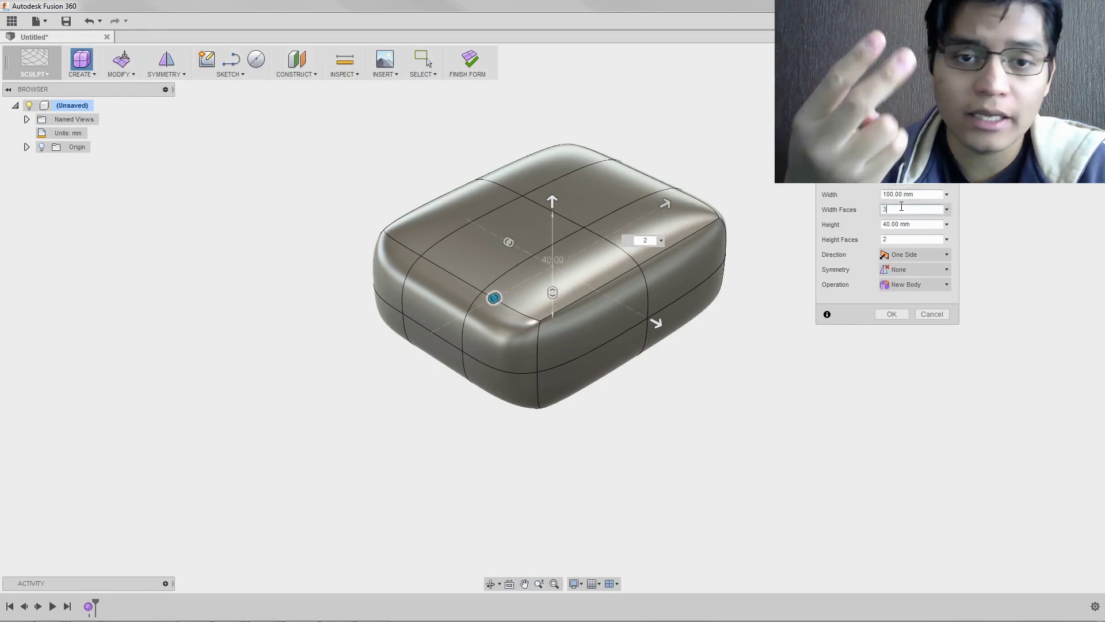
type("3")
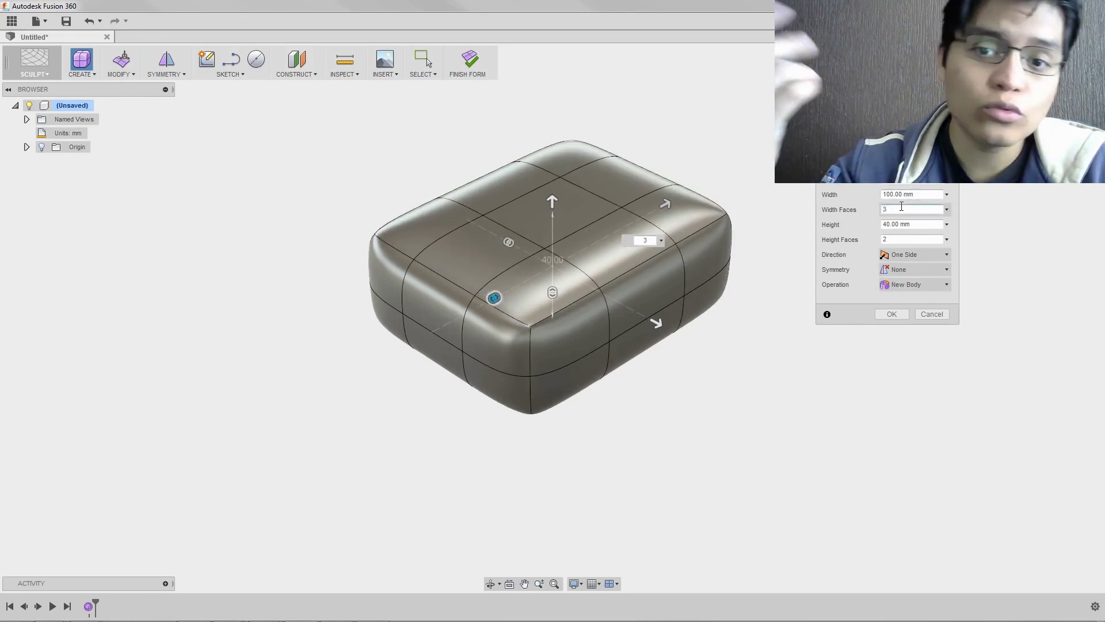
key("BackSpace")
type("2")
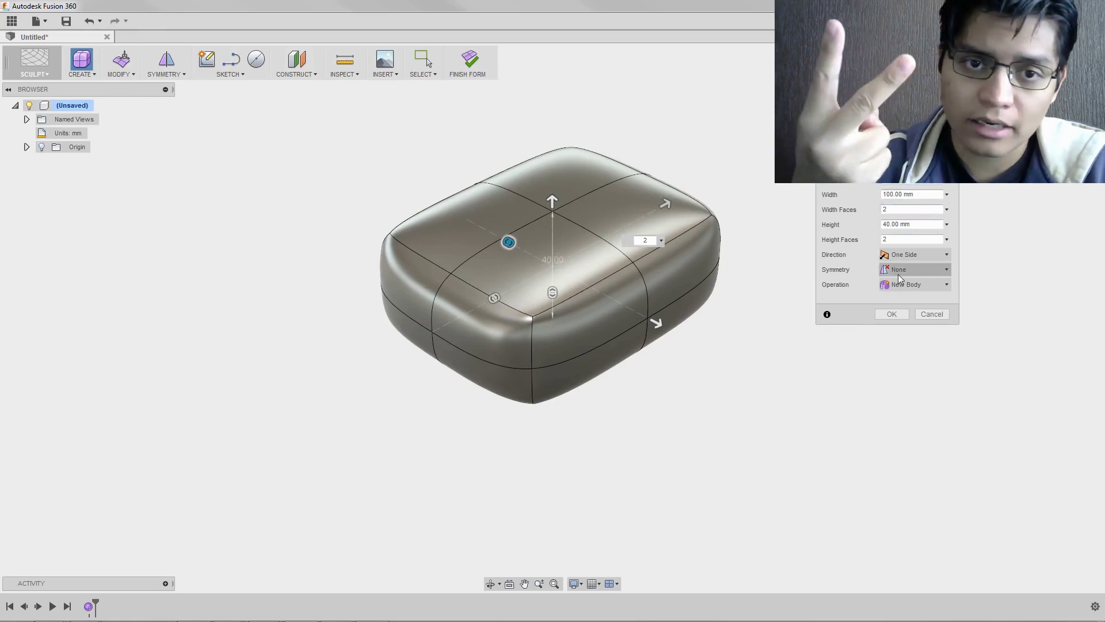
Give the box Mirror symmetry and a 50 mm height, then create the body.
left_click(915, 269)
left_click(897, 300)
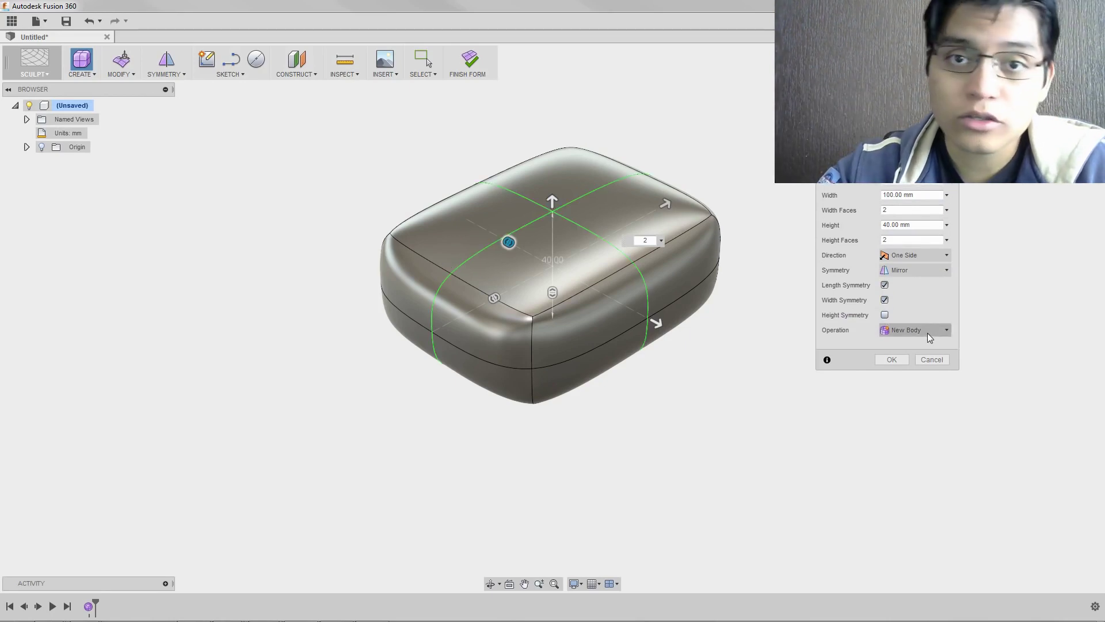
mouse_move(710, 337)
middle_mouse_down("shift")
mouse_move(515, 211)
mouse_move(713, 352)
middle_mouse_up("shift")
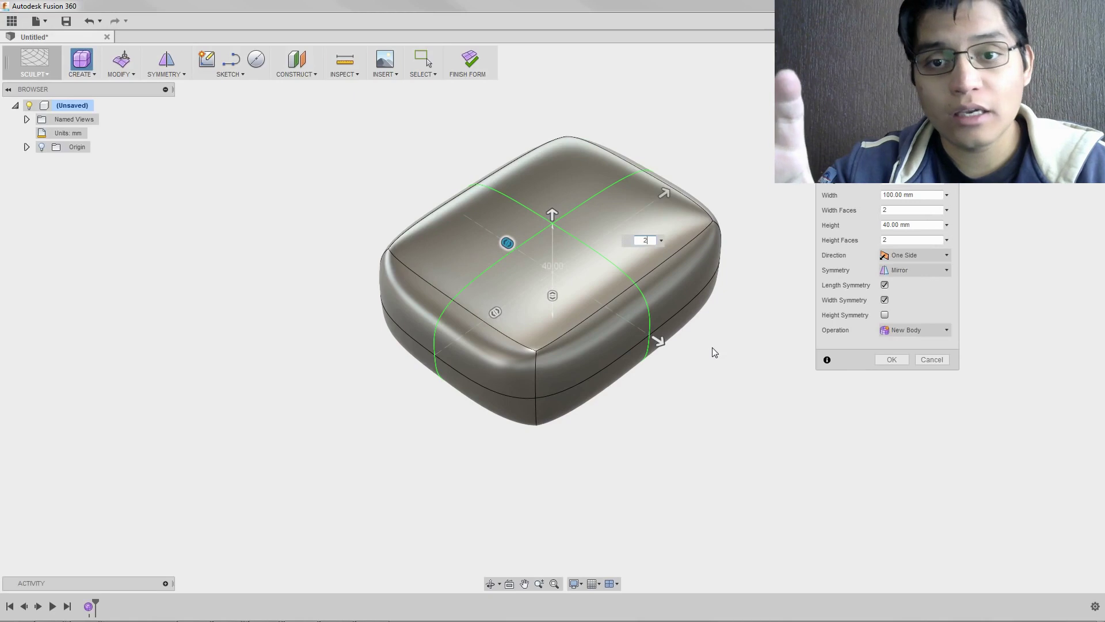
mouse_move(506, 242)
left_mouse_down()
mouse_move(469, 215)
mouse_move(506, 246)
mouse_move(481, 231)
left_mouse_up()
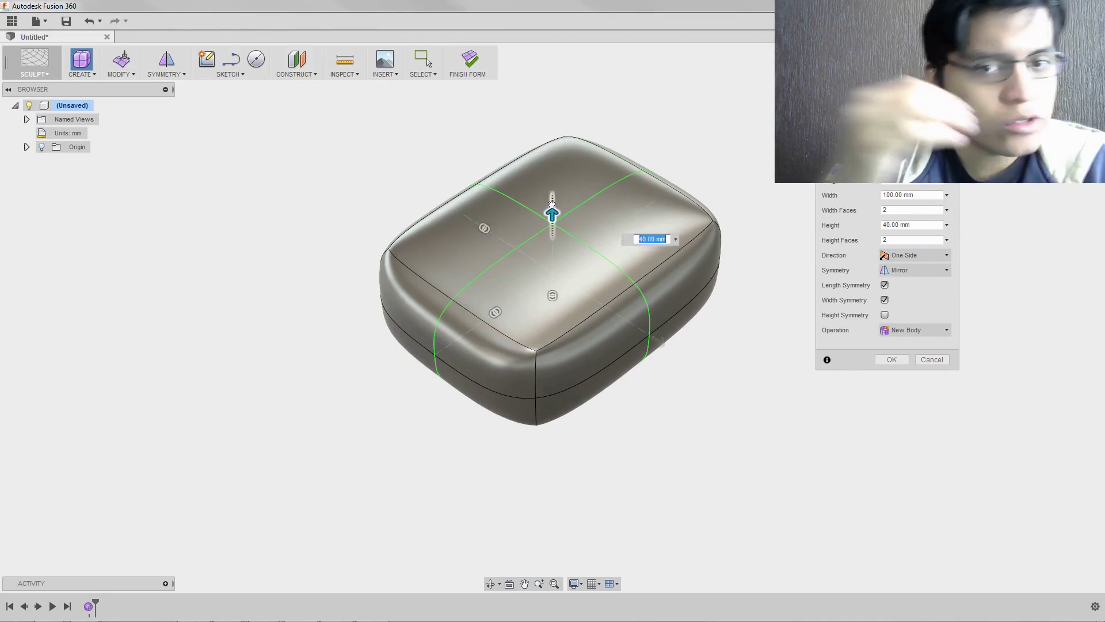
left_click_drag(553, 215, 553, 188)
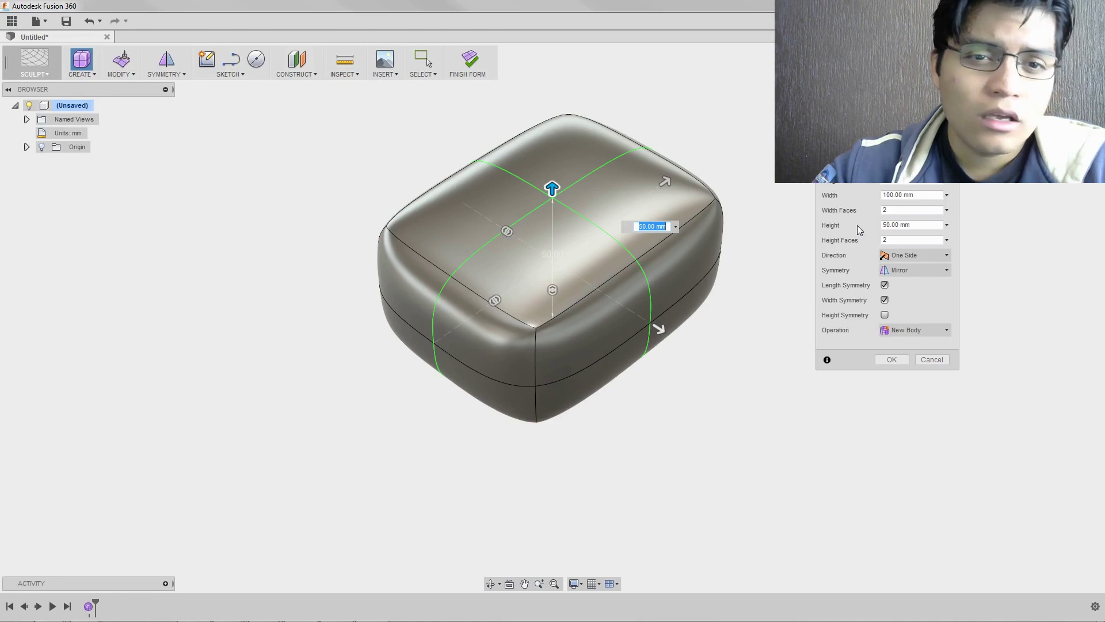
left_click(891, 359)
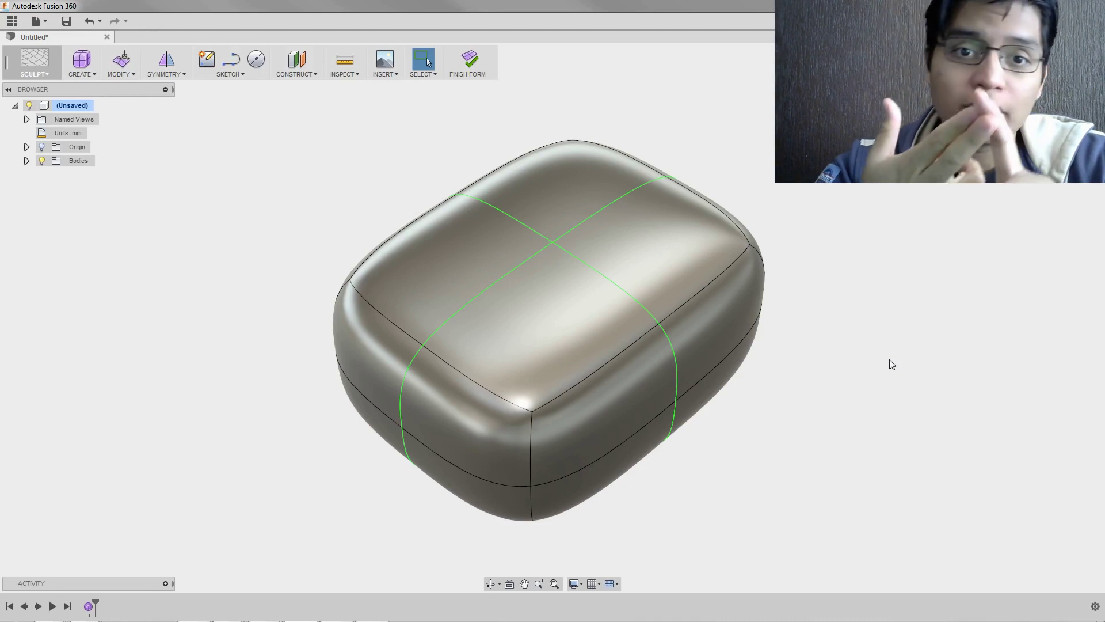
In Edit Form, tilt and move the front-left and top faces to dish the seat.
left_click(130, 67)
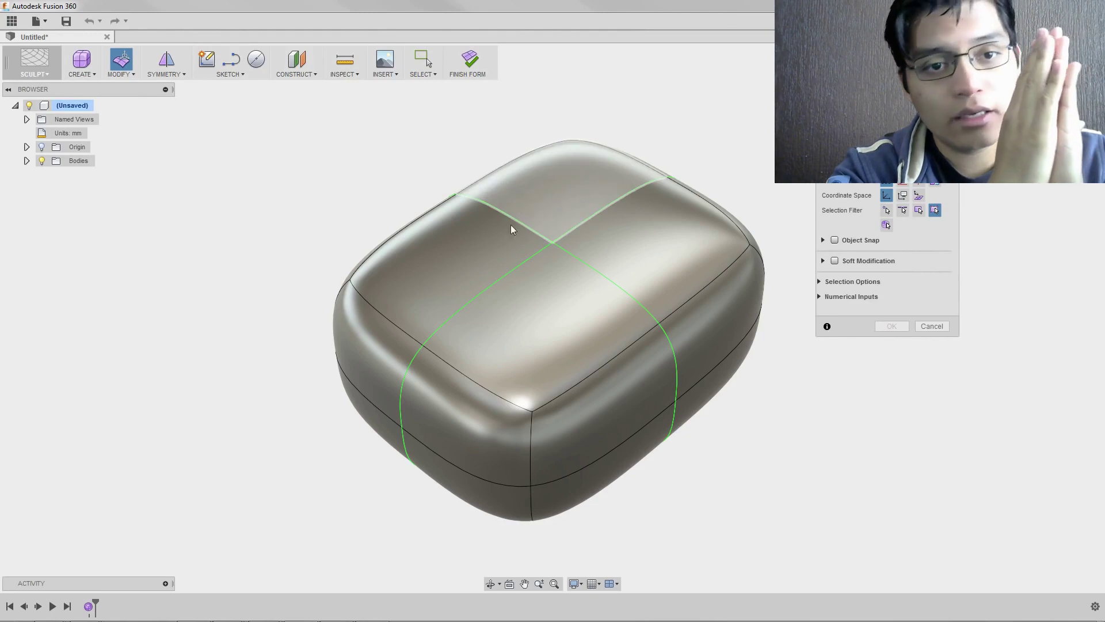
left_click(465, 406)
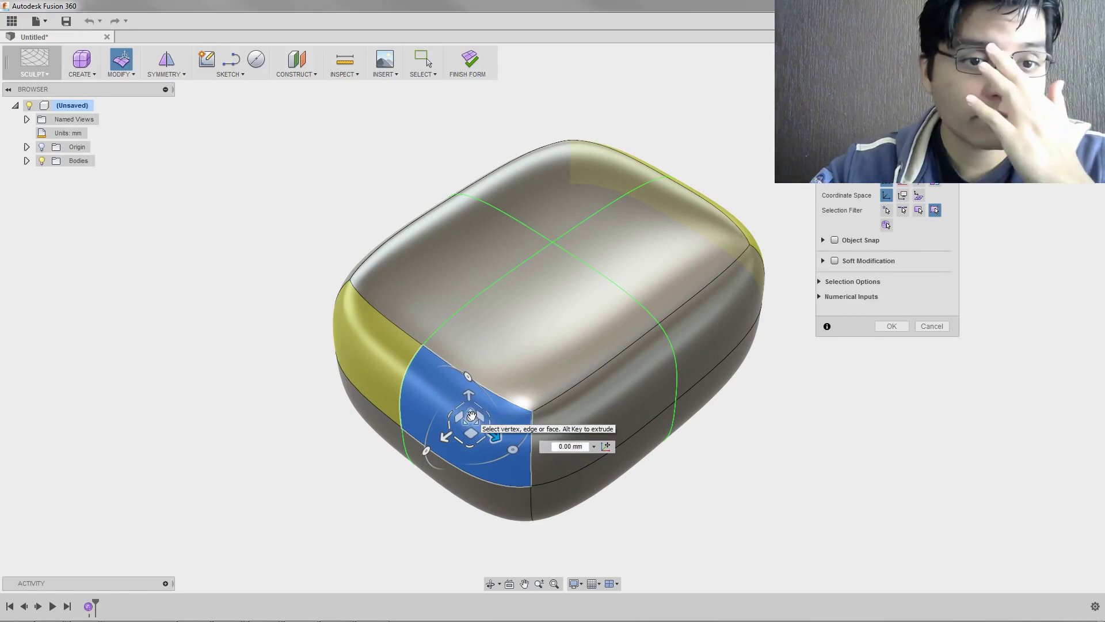
left_click(525, 373, "shift")
left_click_drag(474, 403, 478, 368)
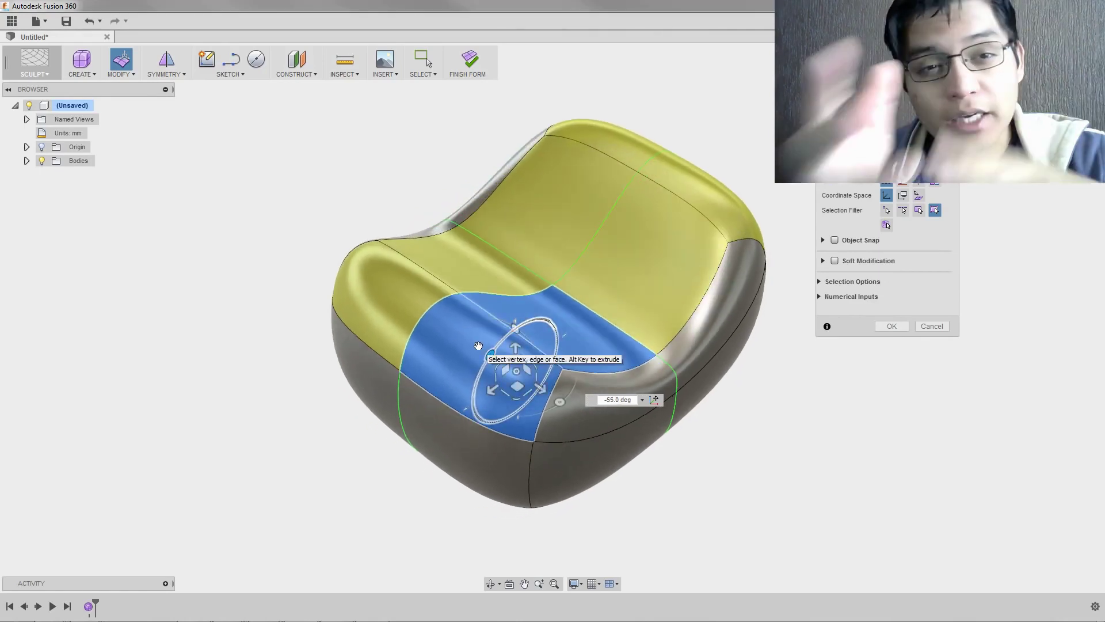
left_click_drag(510, 335, 492, 331)
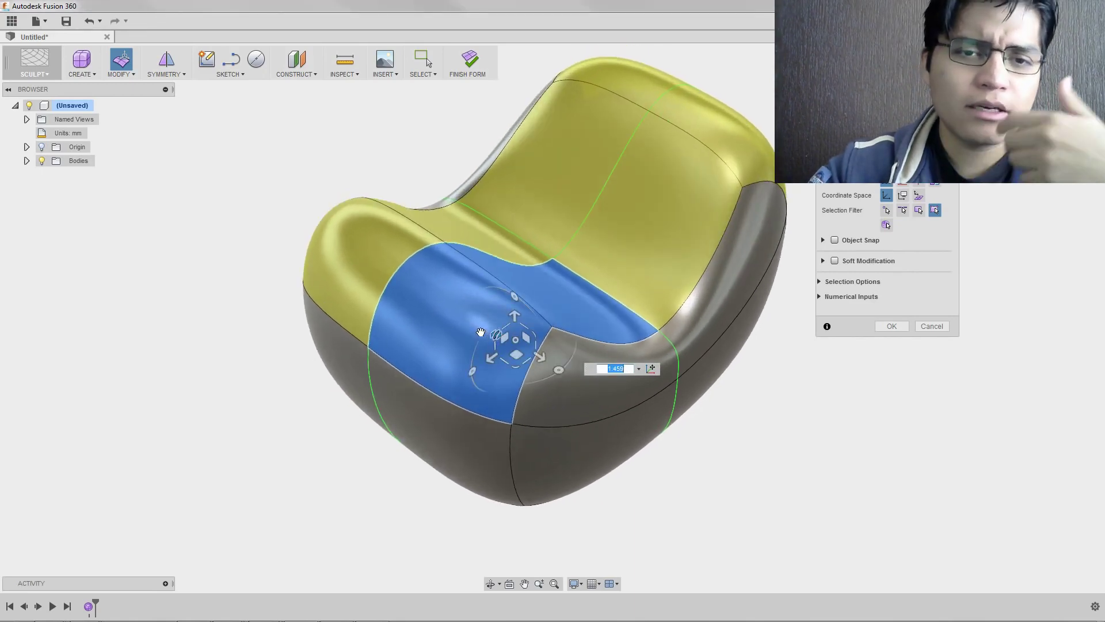
Pull the left front face up into a bulge and tall column, then finish the edit.
left_click(439, 312)
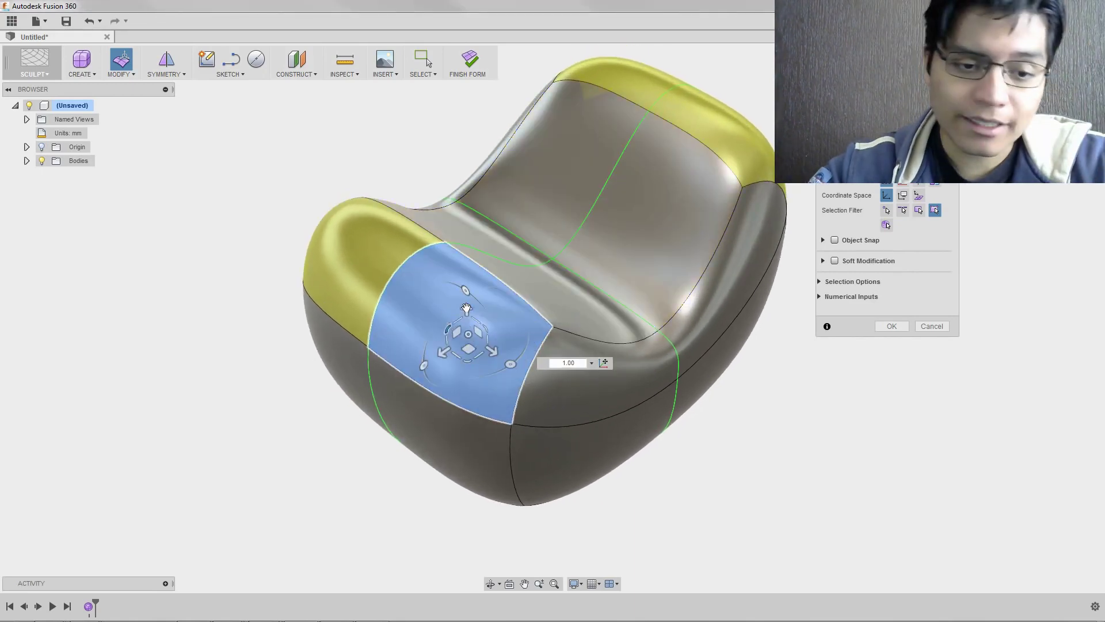
left_click_drag(466, 308, 463, 260)
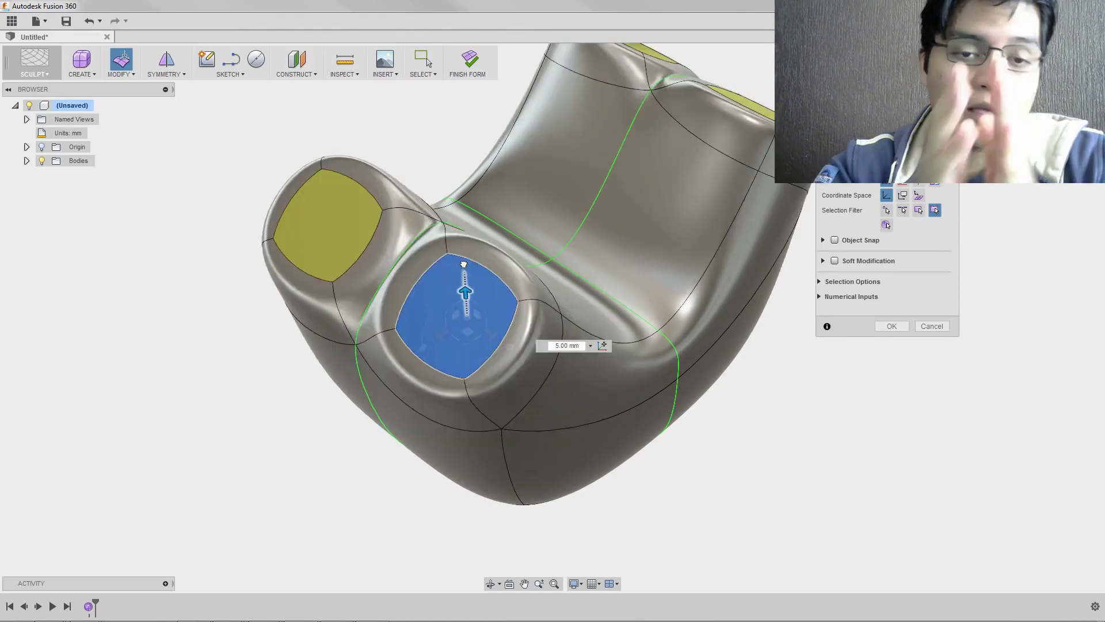
key("F6")
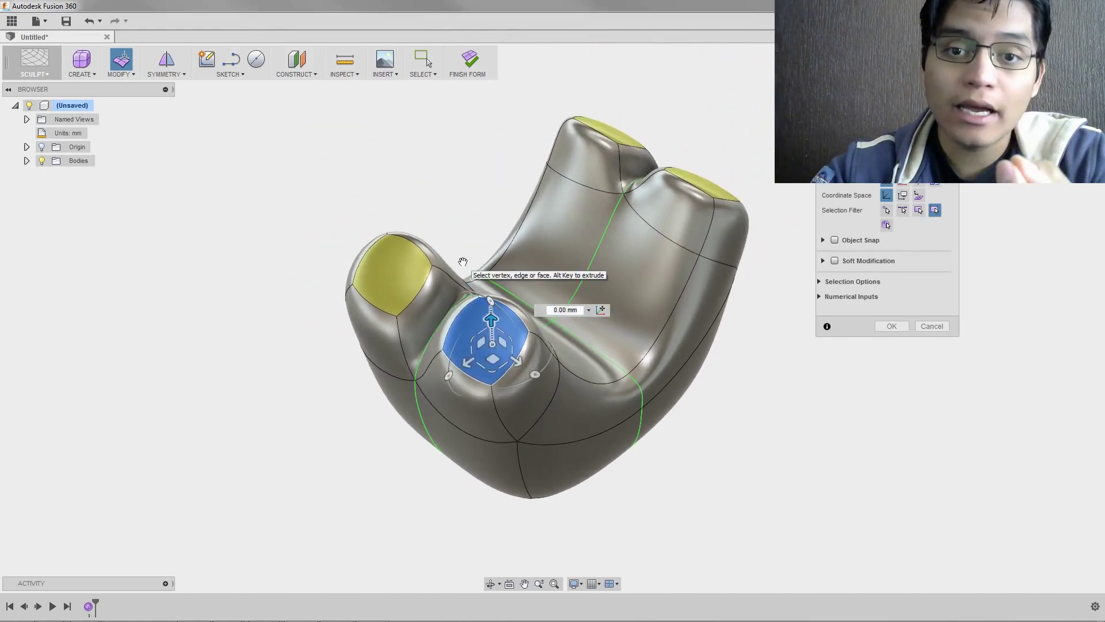
left_click_drag(490, 318, 479, 220)
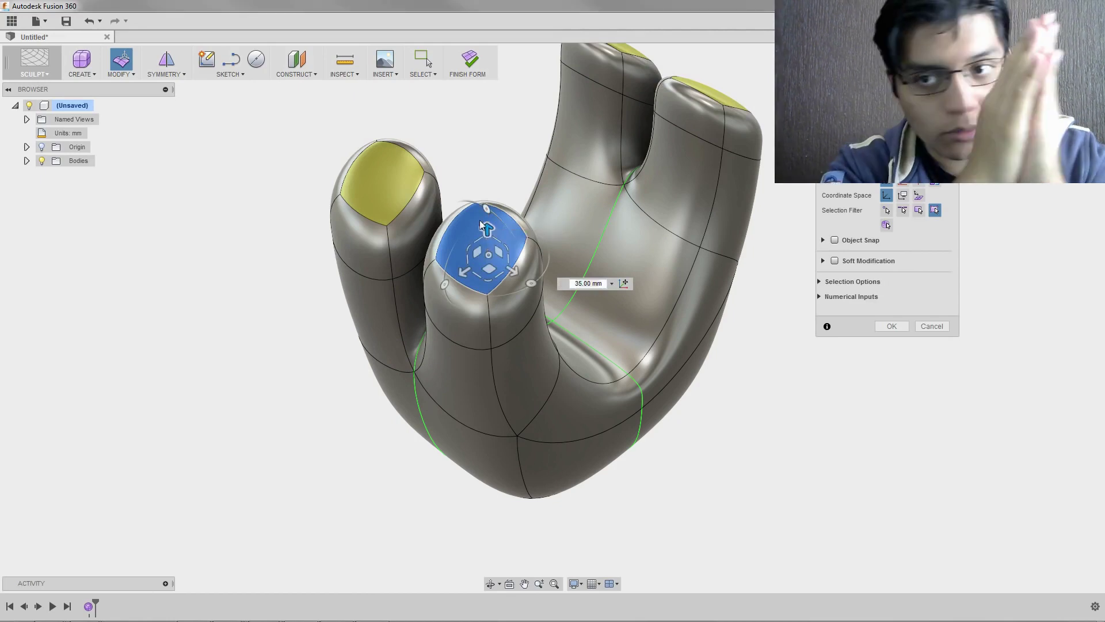
key("ctrl+z")
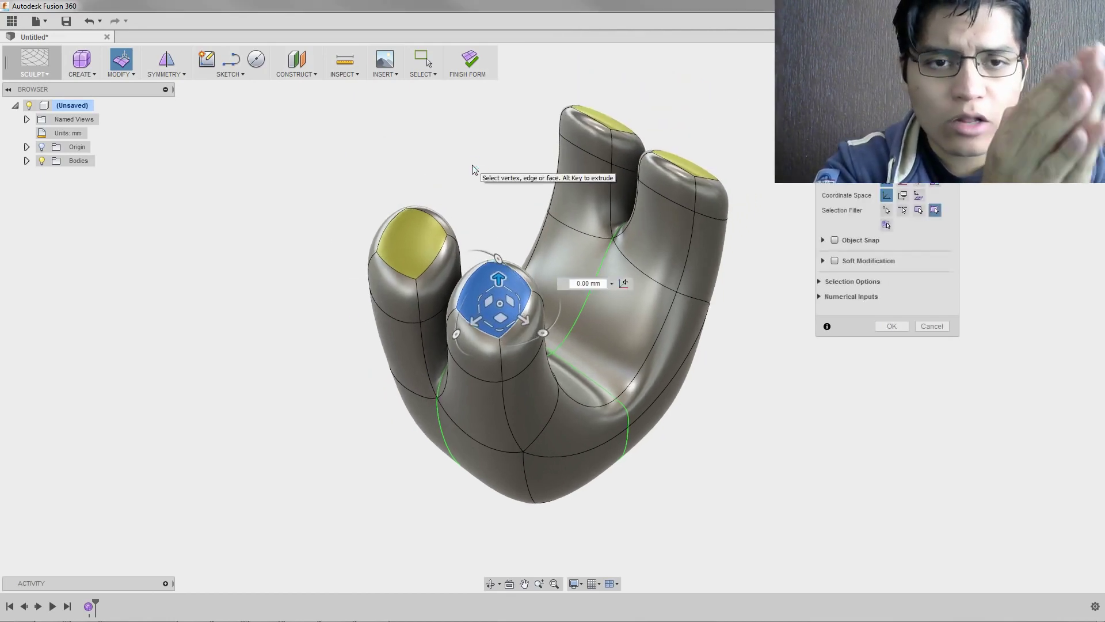
left_click(904, 327)
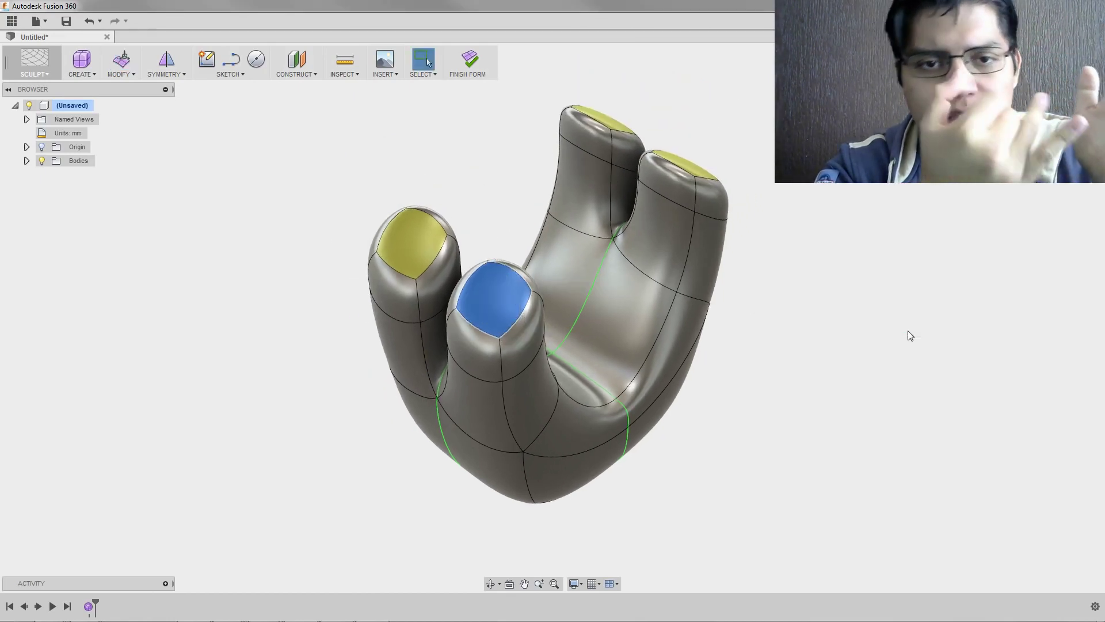
Undo the recent form edits to remove the raised columns.
left_click(90, 23)
left_click(90, 23)
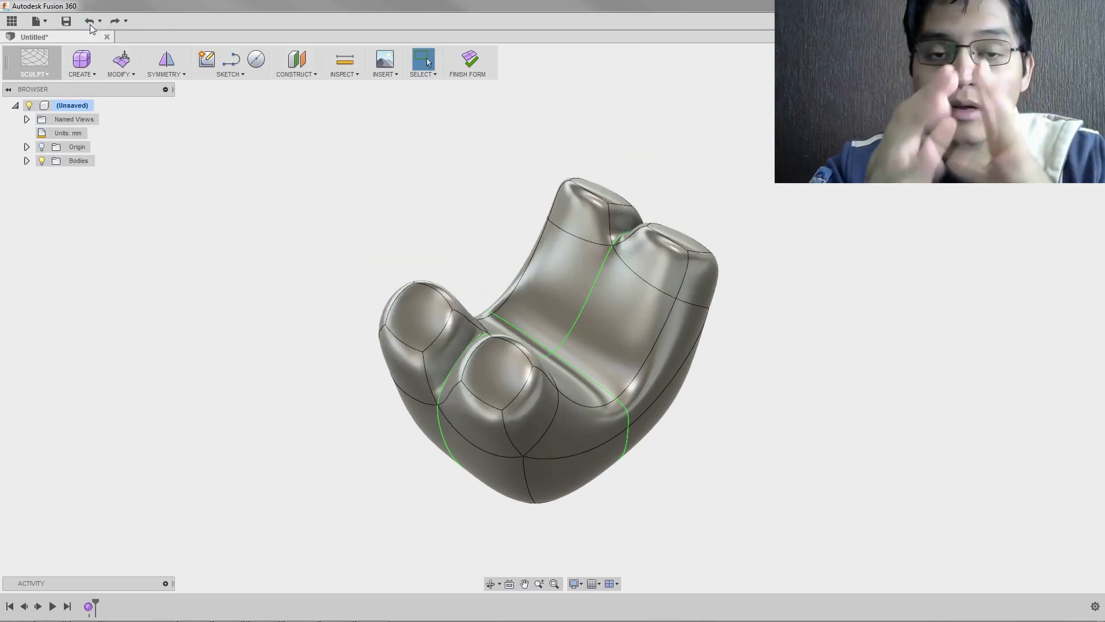
left_click(90, 23)
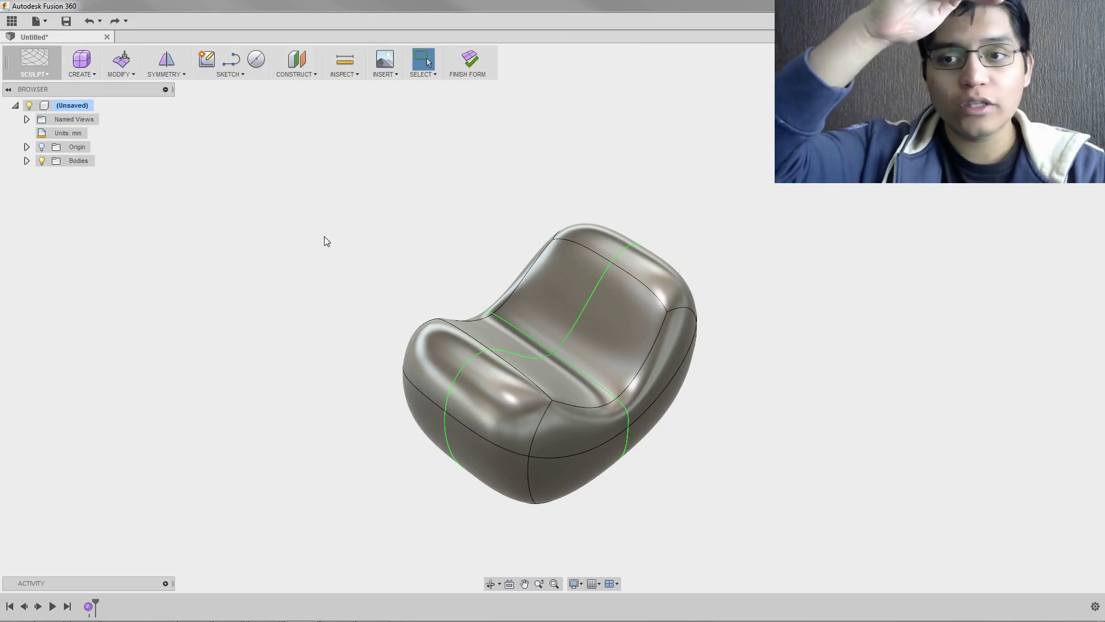
right_click_drag(255, 237, 222, 237)
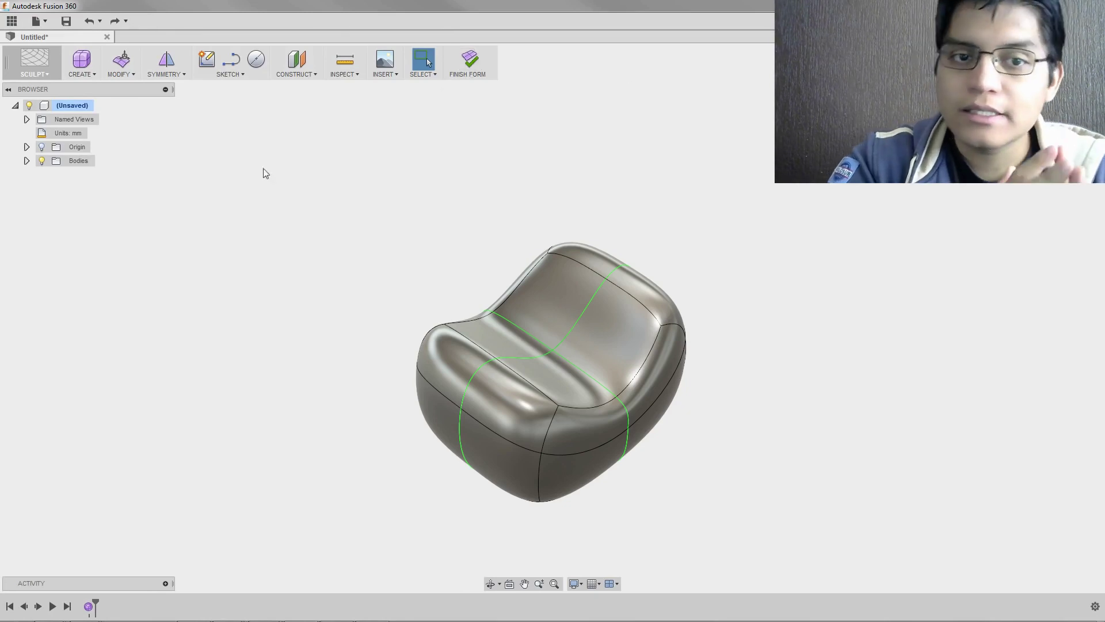
Expand Bodies in the browser and hide Body1.
left_click(27, 162)
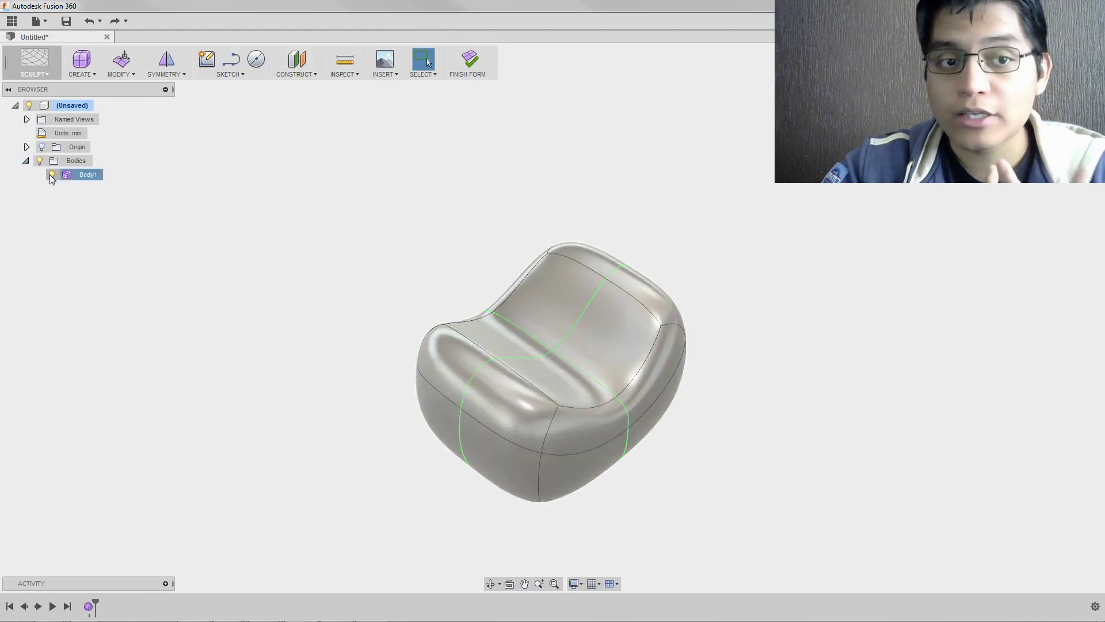
left_click(49, 174)
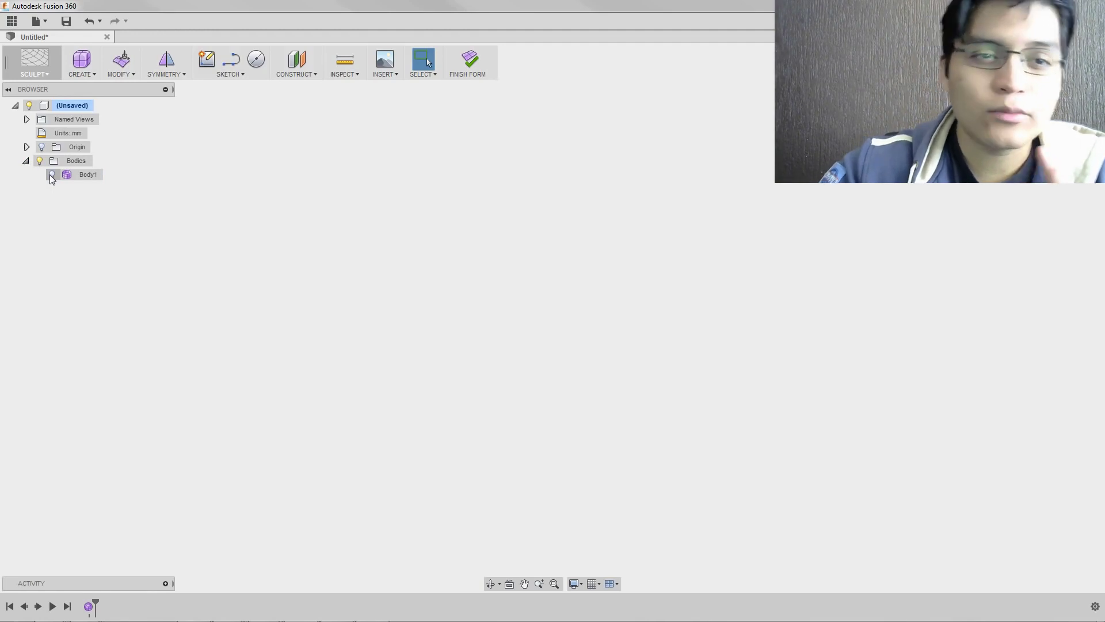
left_click(81, 63)
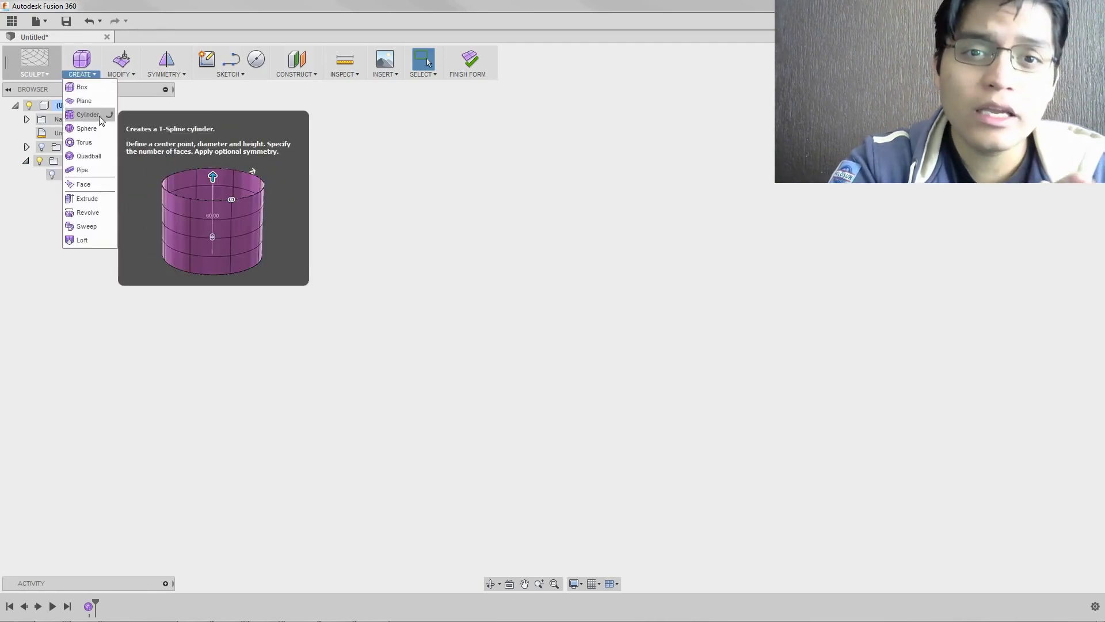
Create freeform cylinder Body2 at the origin, Mirror symmetric and 130 mm tall.
left_click(99, 116)
left_click(545, 471)
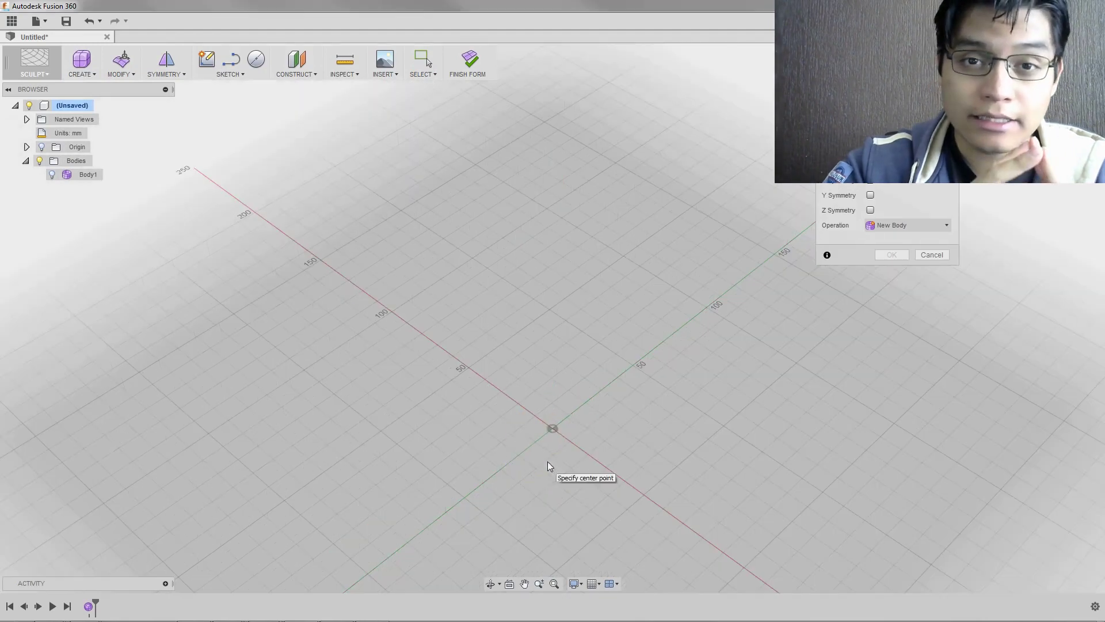
left_click(551, 428)
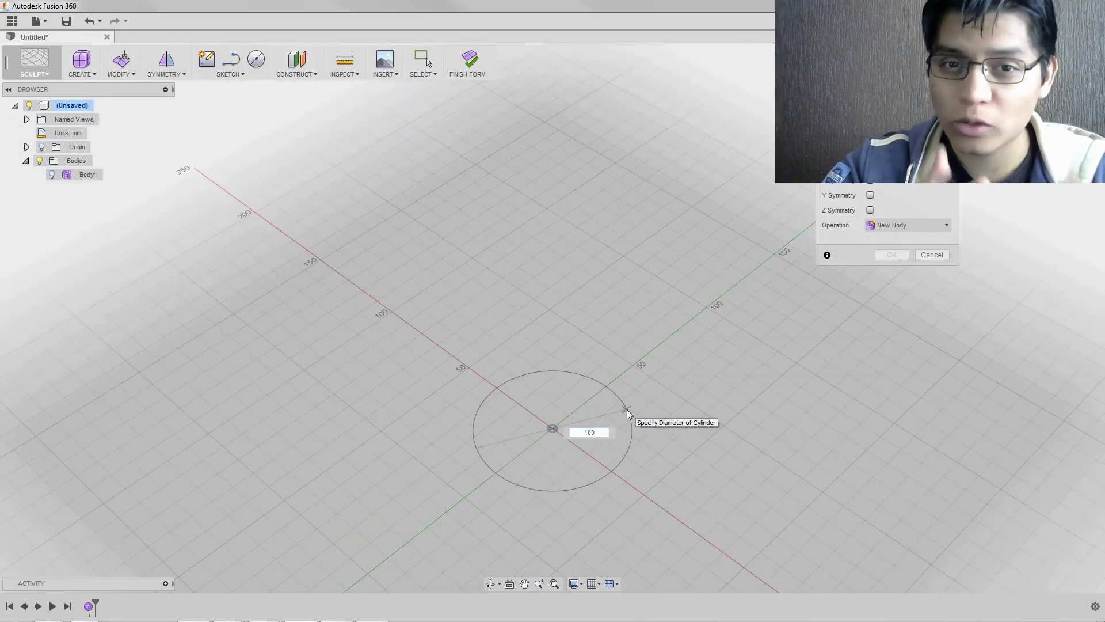
left_click(626, 409)
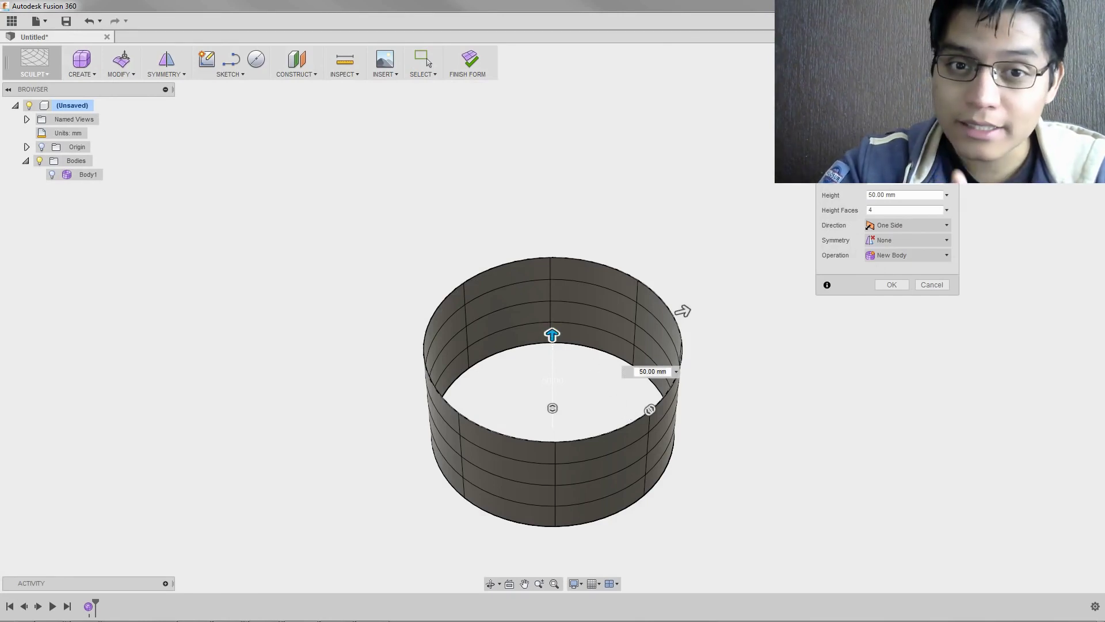
left_click(887, 240)
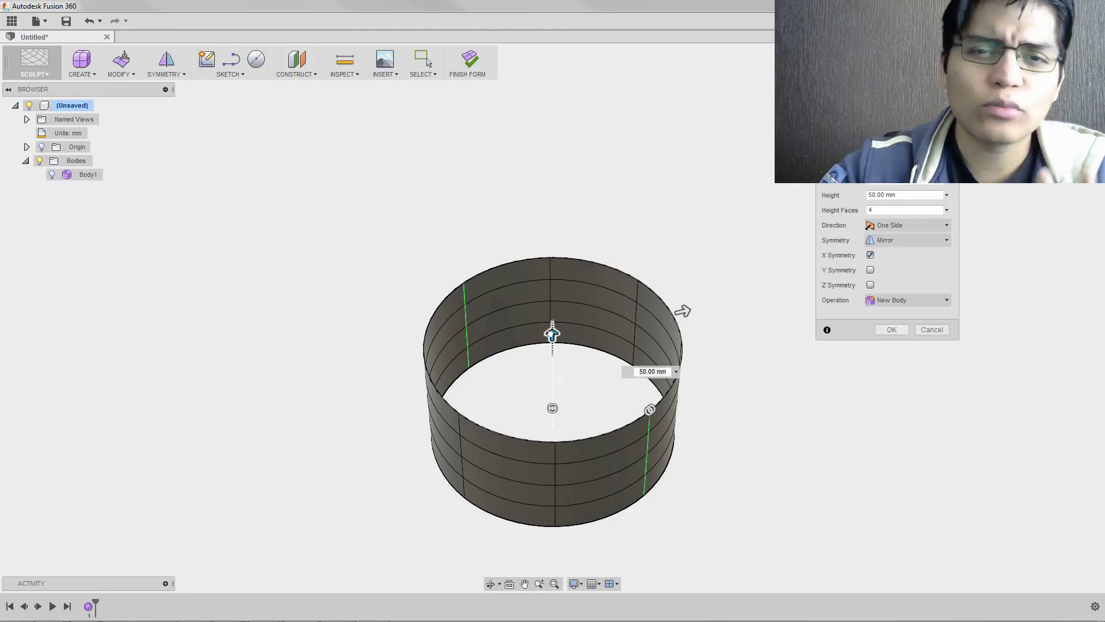
left_click_drag(551, 334, 538, 173)
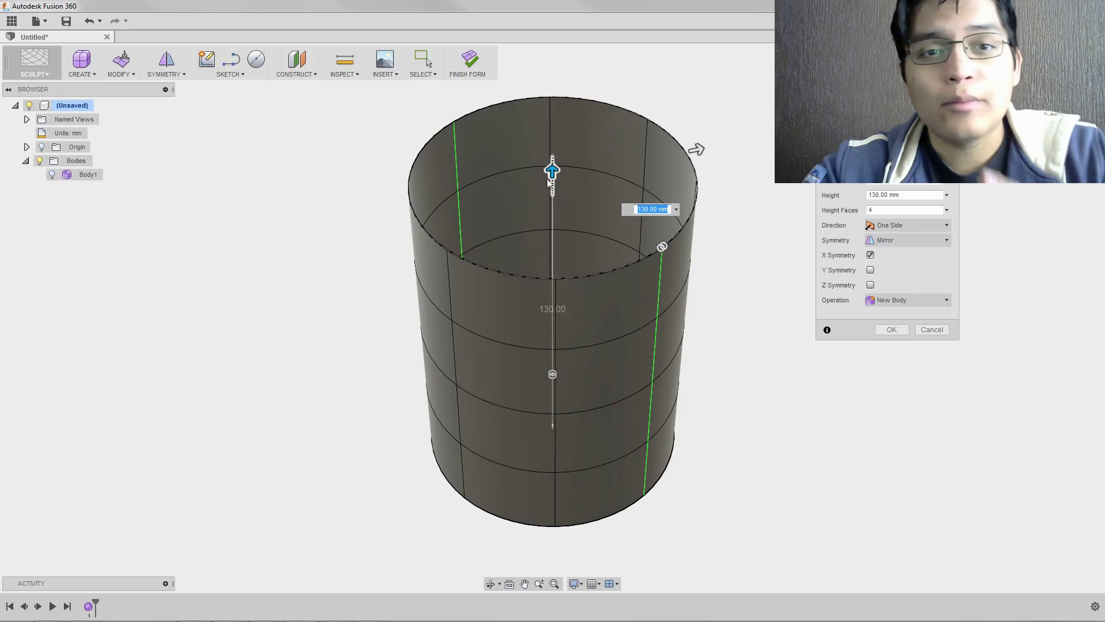
left_click(892, 330)
scroll(884, 330, "down", 1)
mouse_move(828, 412)
middle_mouse_down("shift")
mouse_move(829, 372)
mouse_move(860, 368)
middle_mouse_up("shift")
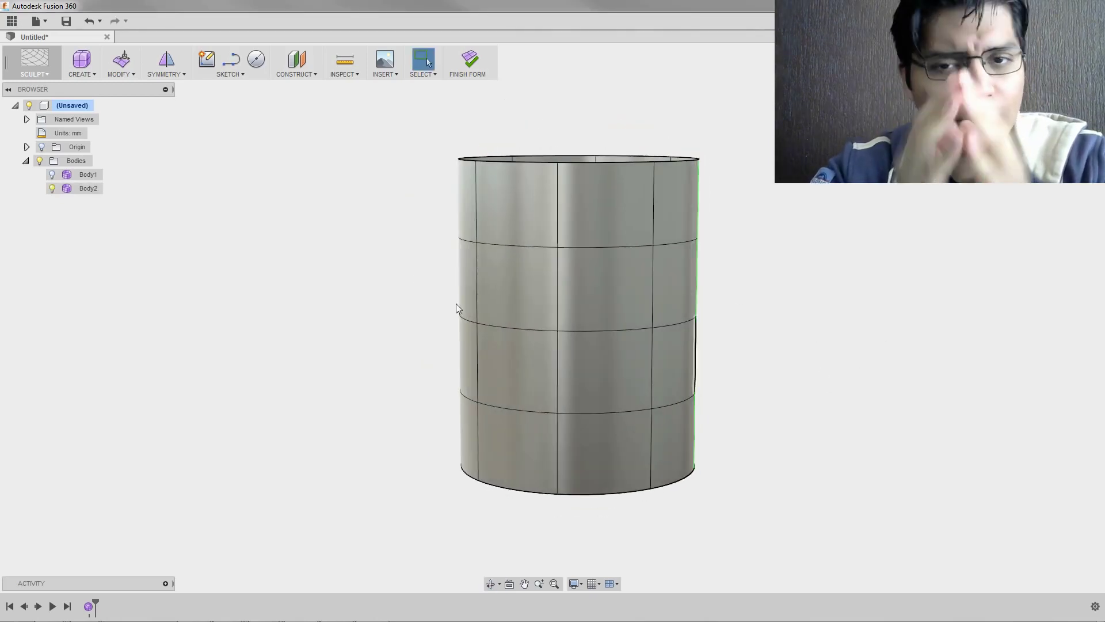
left_click(126, 62)
Push Body2's right face column inward to −20 mm so the top rim flares out.
left_click(664, 280)
left_click(673, 347, "shift")
left_click(671, 431, "shift")
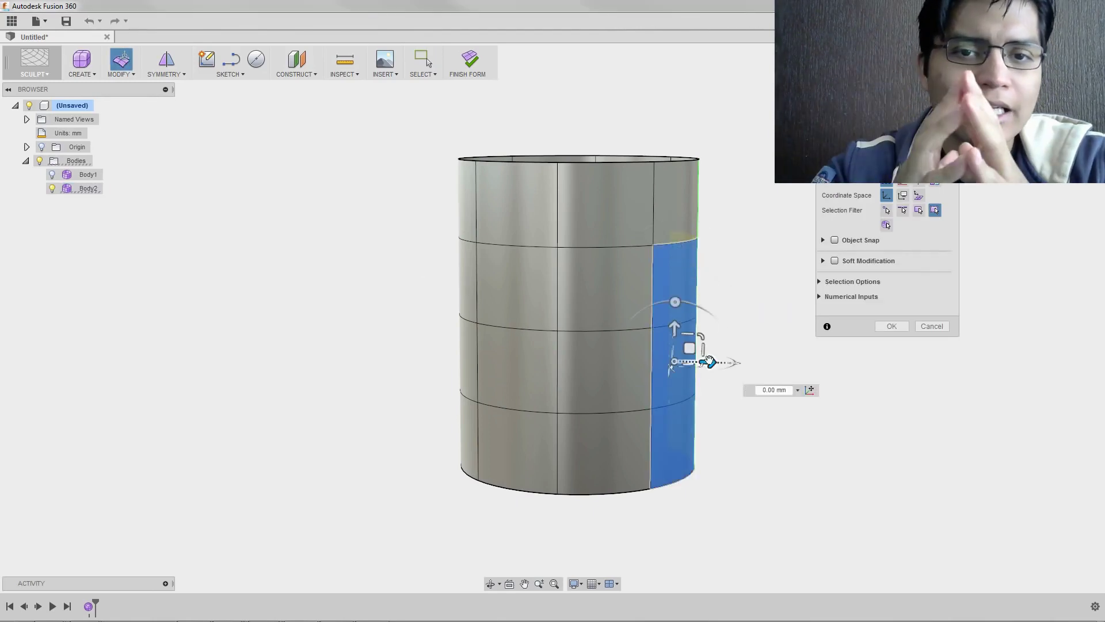
left_click_drag(709, 360, 695, 361)
mouse_move(696, 361)
middle_mouse_down("shift")
mouse_move(762, 422)
mouse_move(697, 284)
middle_mouse_up("shift")
left_click_drag(637, 508, 638, 496)
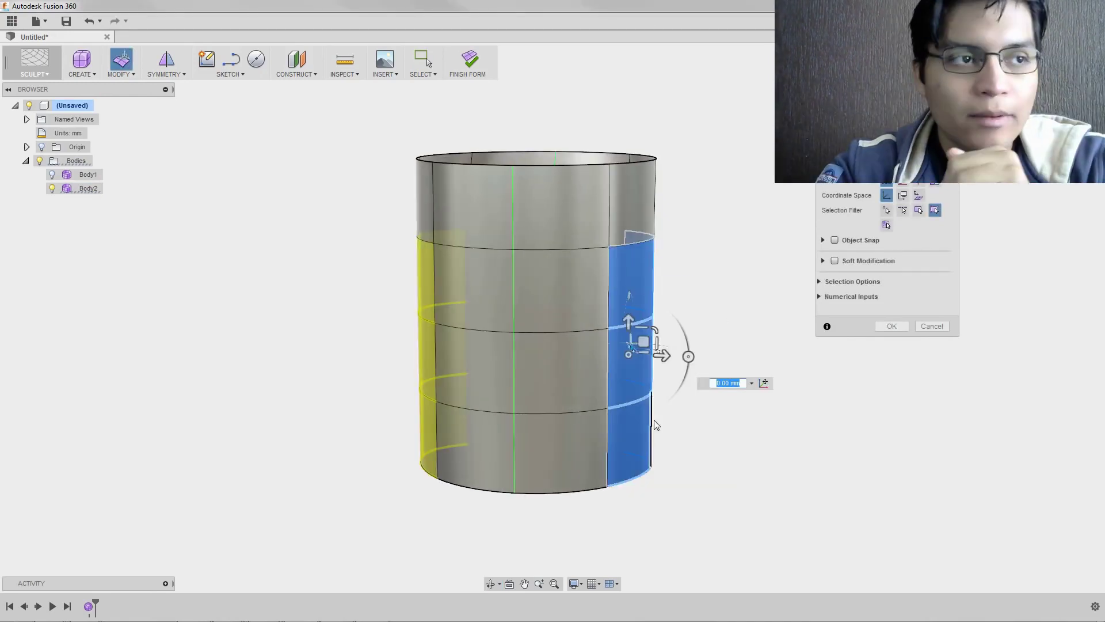
left_click_drag(679, 354, 633, 353)
left_click(723, 336)
middle_click_drag(724, 336, 644, 340, "shift")
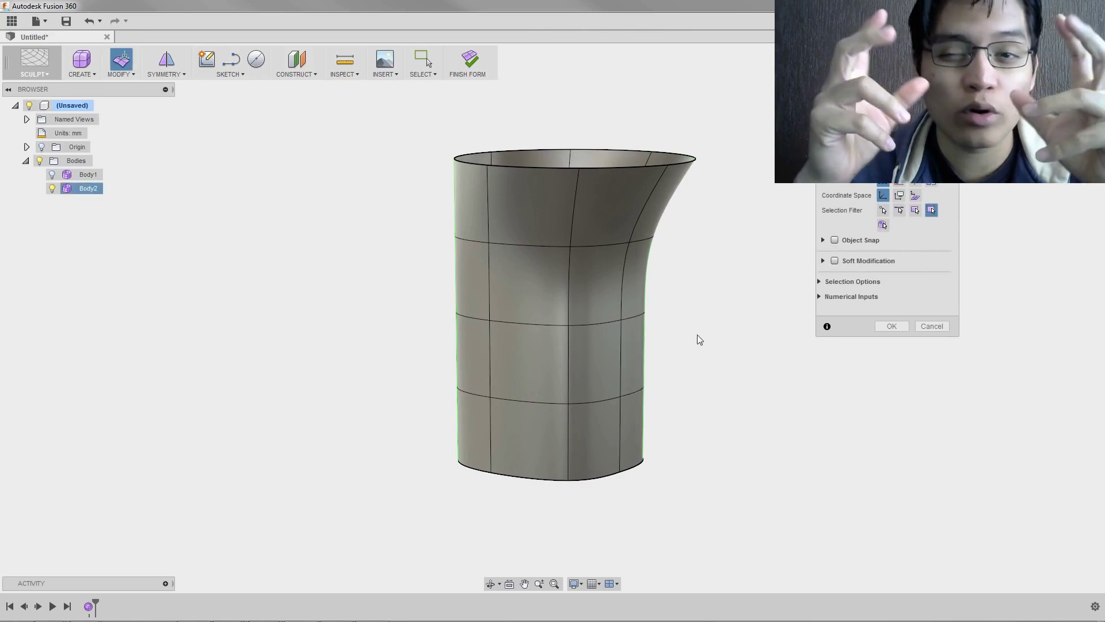
left_click(892, 326)
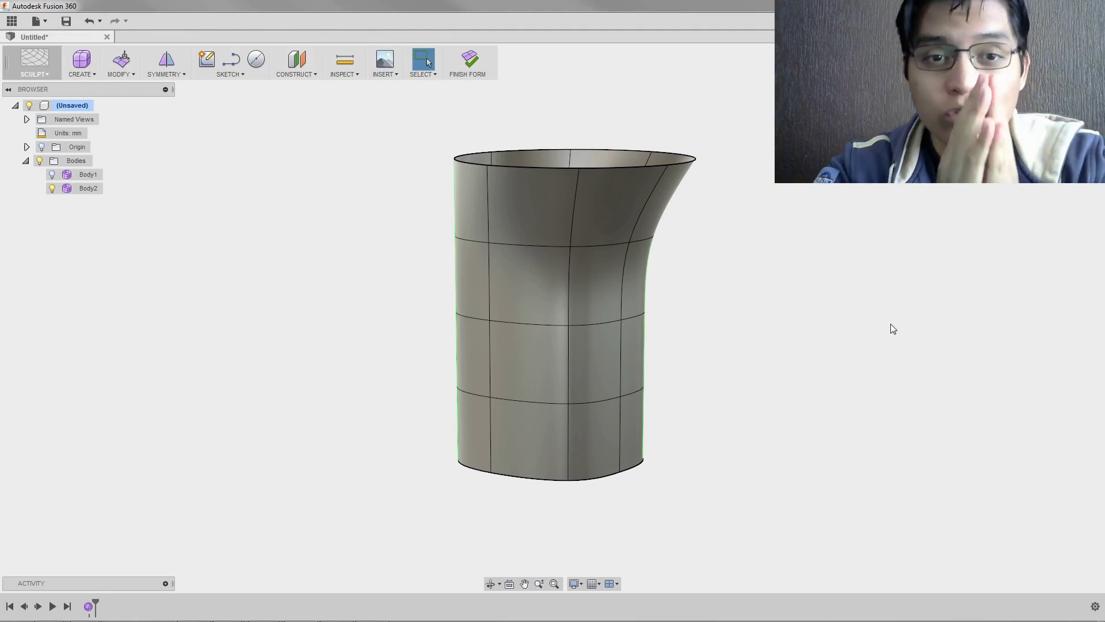
Insert edges on both sides of the upper left horizontal edge of Body2.
left_click(129, 76)
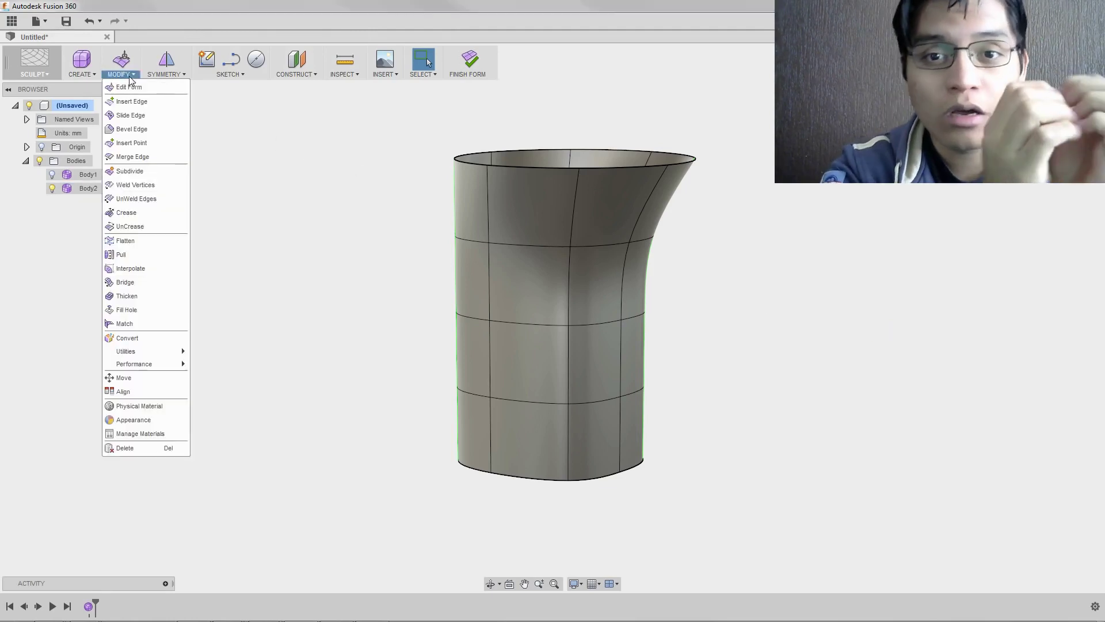
left_click(132, 102)
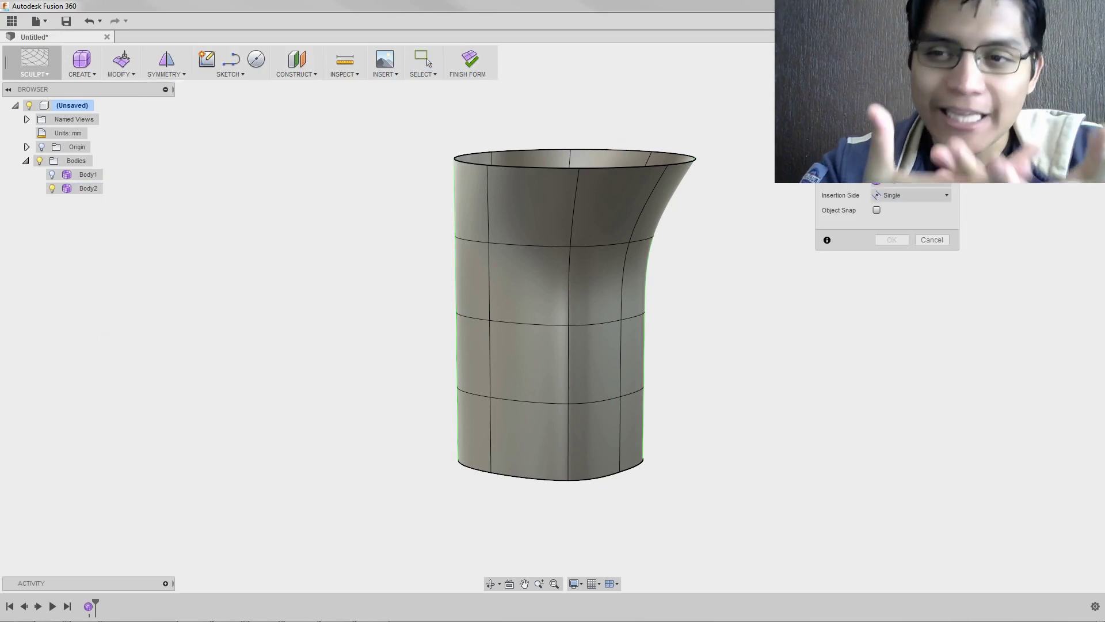
left_click(479, 242)
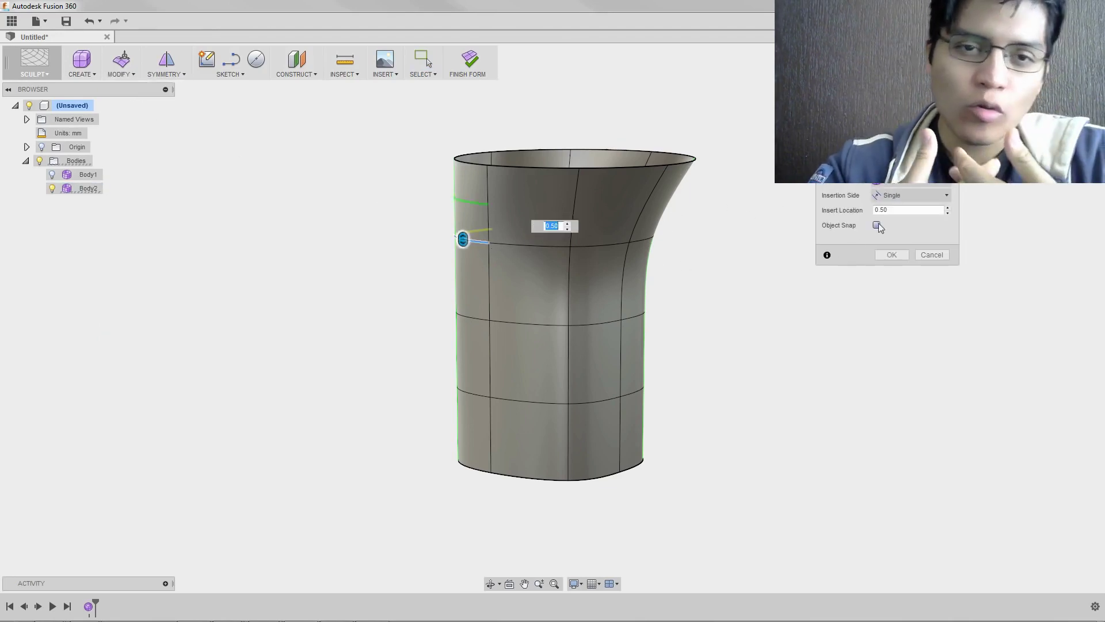
left_click(900, 198)
left_click(901, 222)
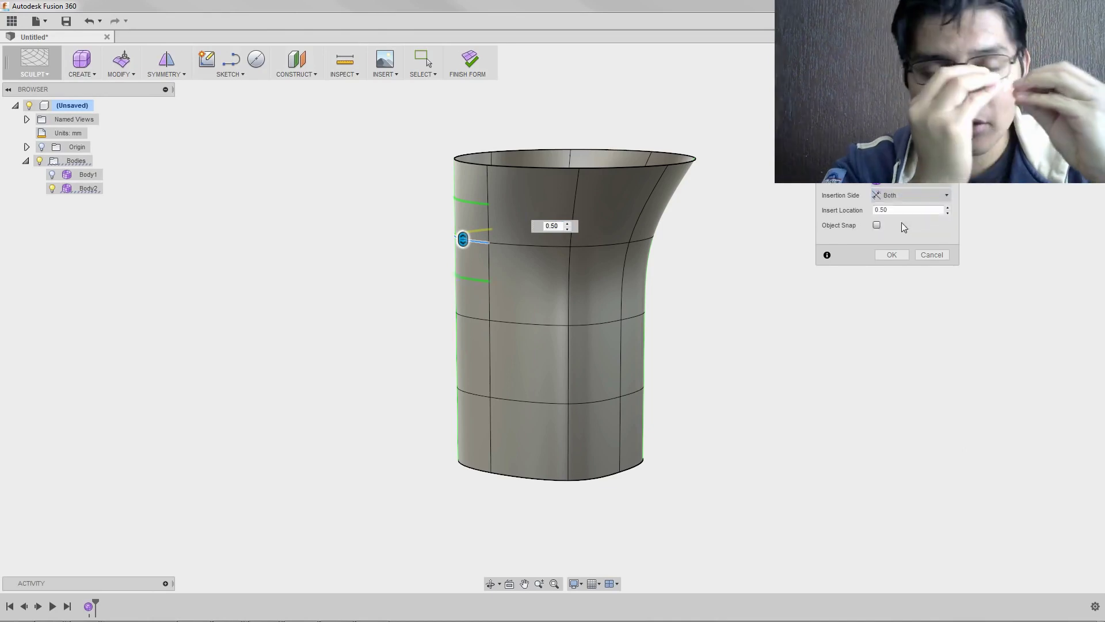
left_click(893, 255)
Insert further edges along the lower left horizontal edge.
left_click(120, 73)
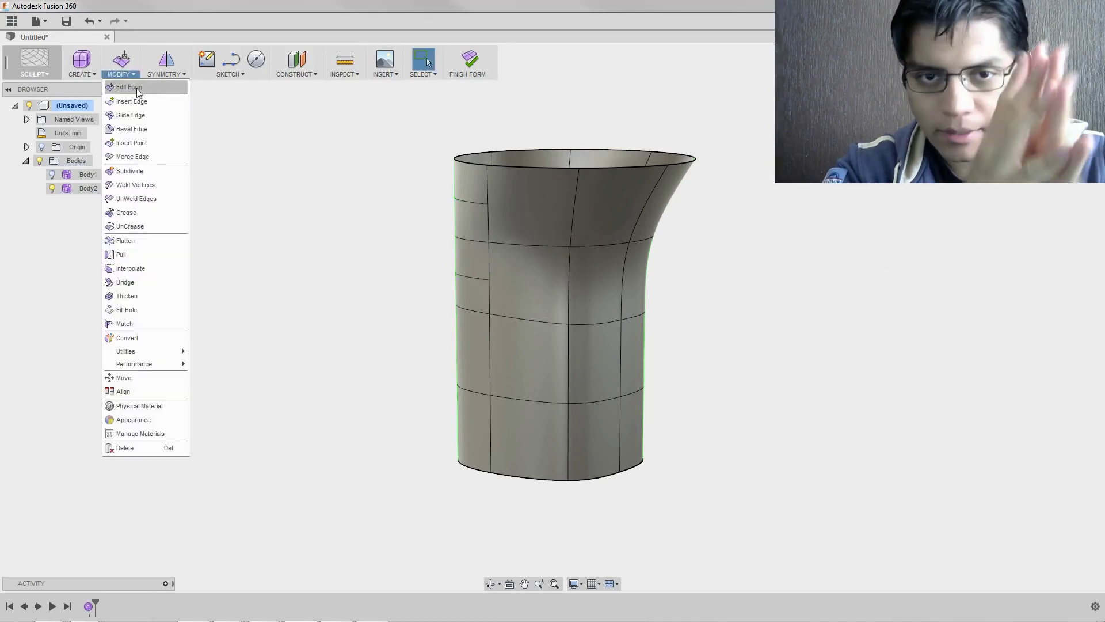
left_click(134, 101)
left_click(468, 386)
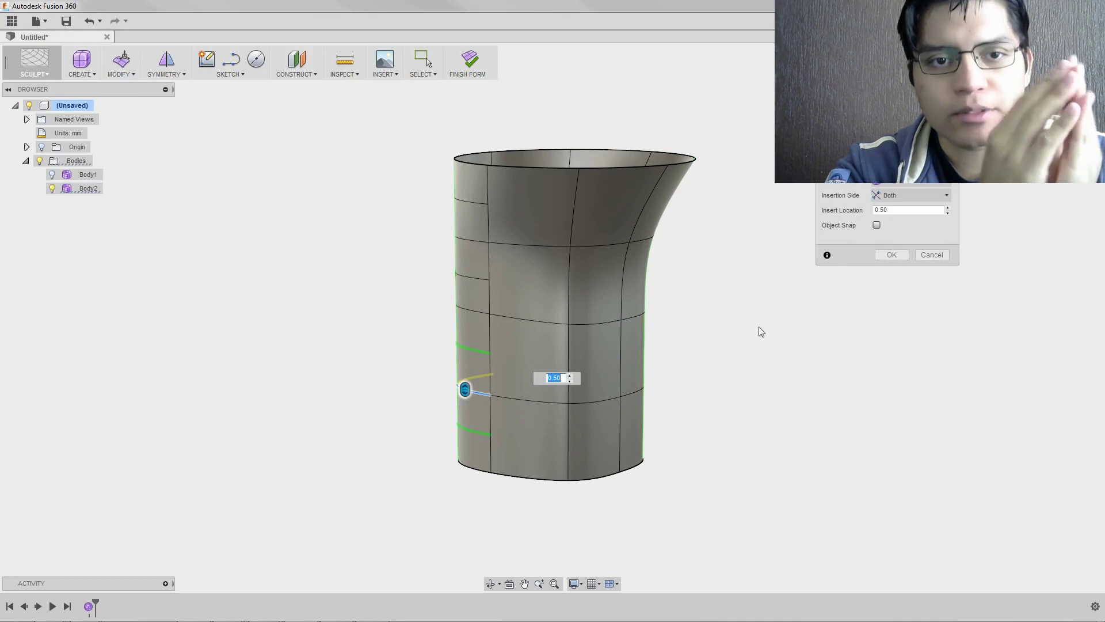
left_click(891, 254)
mouse_move(821, 276)
middle_mouse_down("shift")
mouse_move(800, 286)
mouse_move(547, 271)
middle_mouse_up("shift")
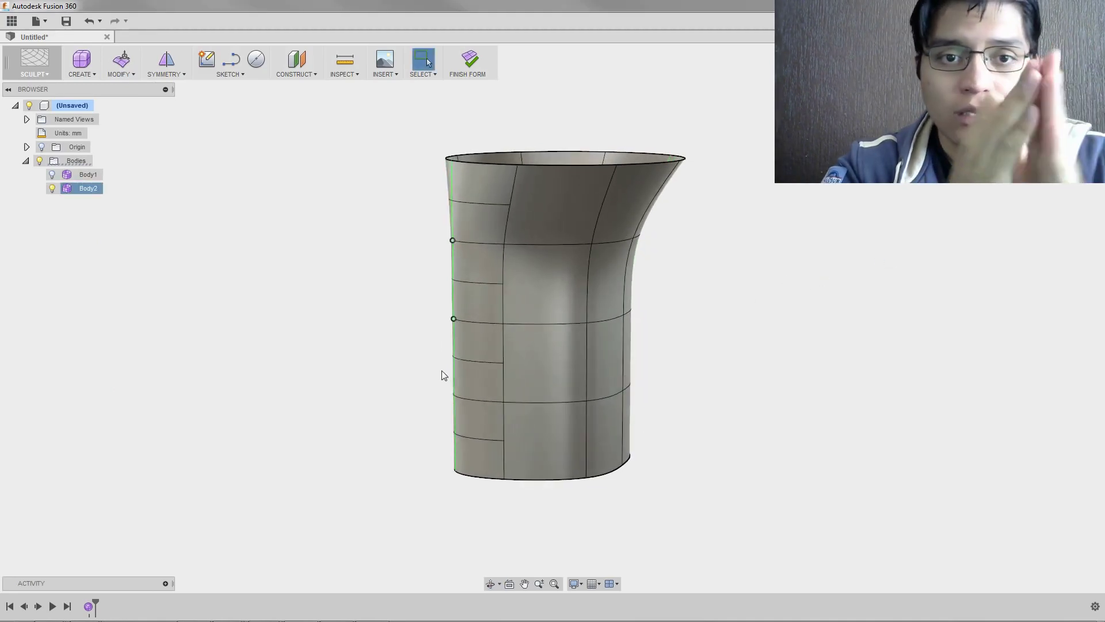
Bulge the vase's left edges outward 10 mm and scale down its bottom edge loop.
key("e")
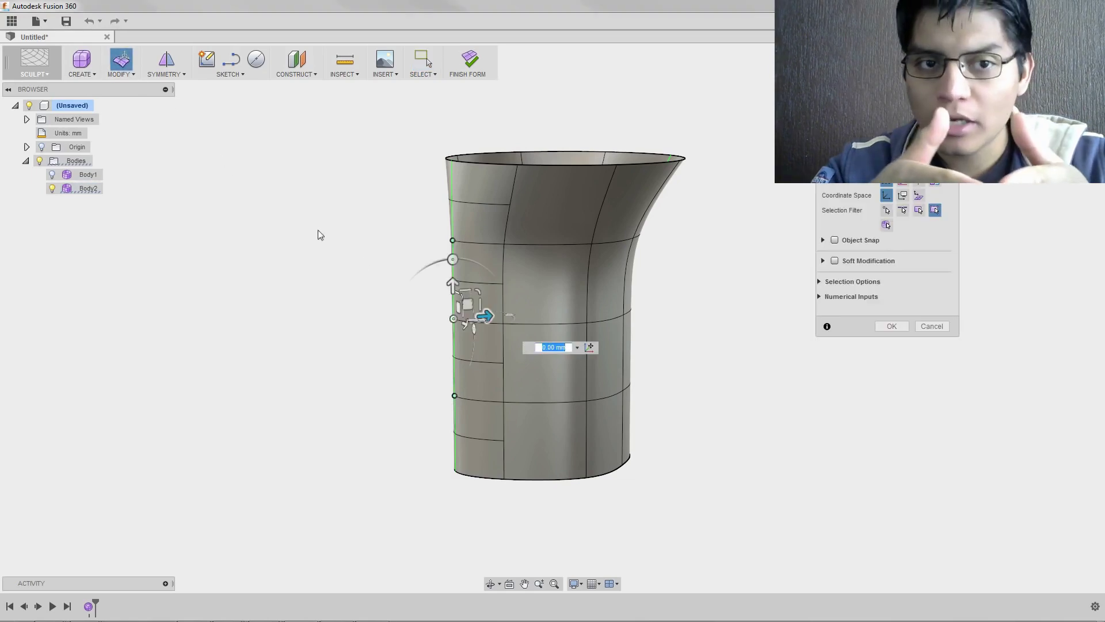
middle_click_drag(385, 289, 452, 307, "shift")
left_click_drag(489, 312, 512, 311)
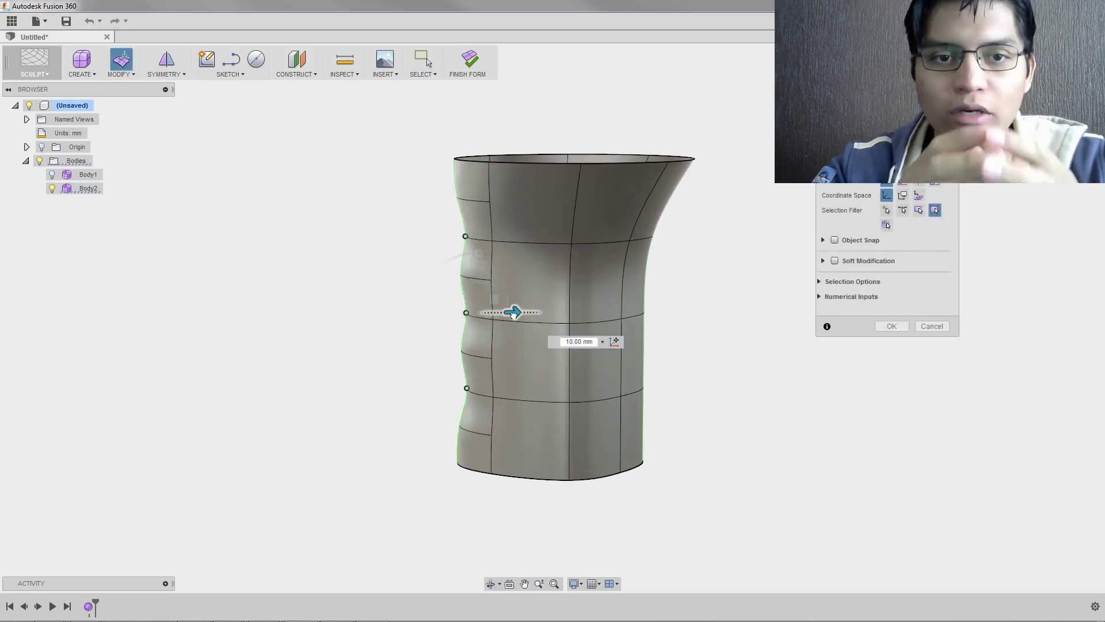
double_click(524, 476)
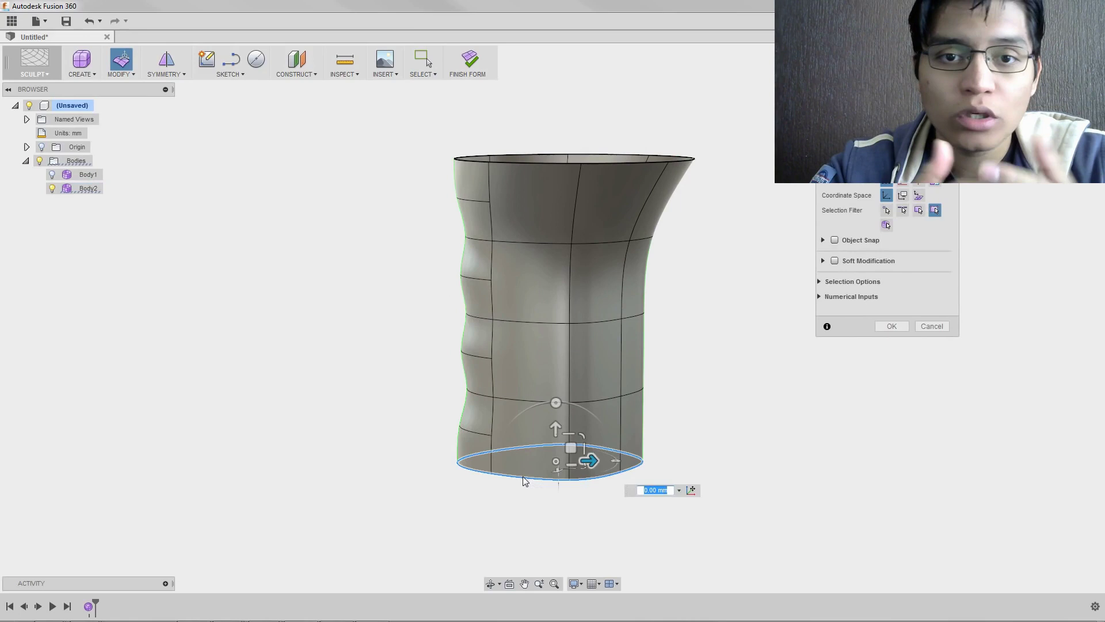
middle_click_drag(525, 483, 554, 491, "shift")
left_click_drag(567, 432, 572, 430)
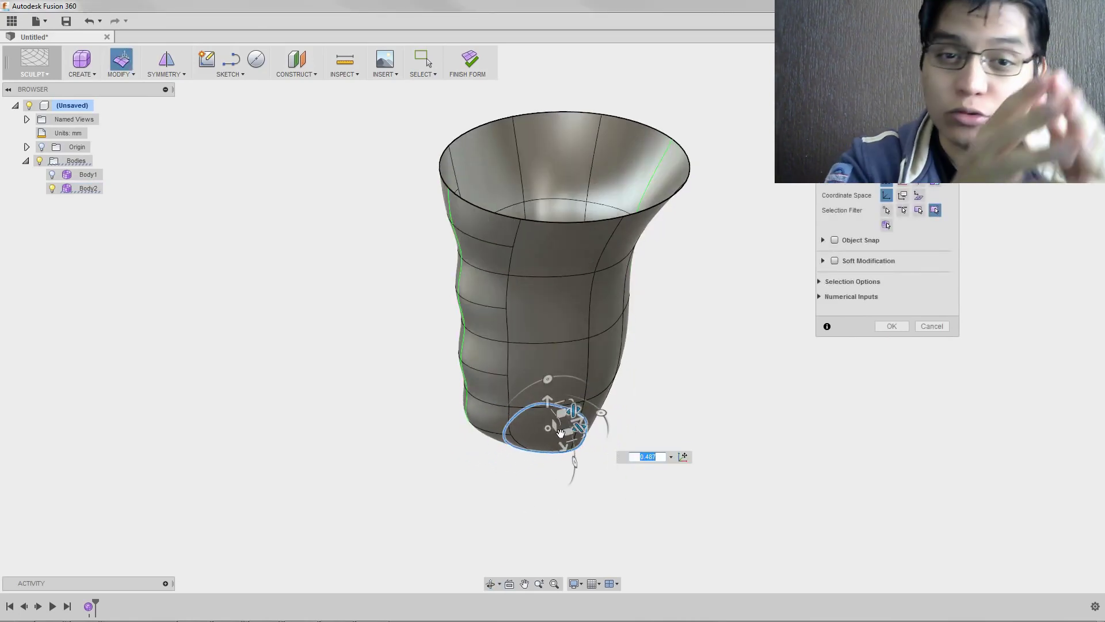
left_click(891, 326)
mouse_move(876, 330)
middle_mouse_down("shift")
mouse_move(824, 355)
mouse_move(475, 331)
mouse_move(426, 343)
middle_mouse_up("shift")
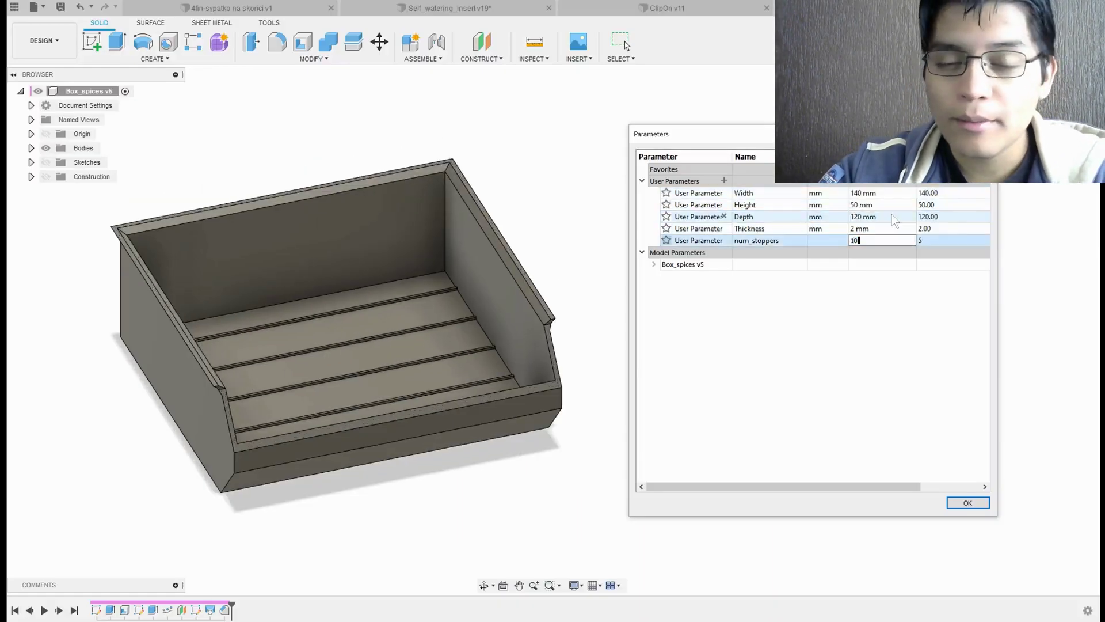
Commit a higher num_stoppers value in the Box_spices Parameters dialog.
key("Return")
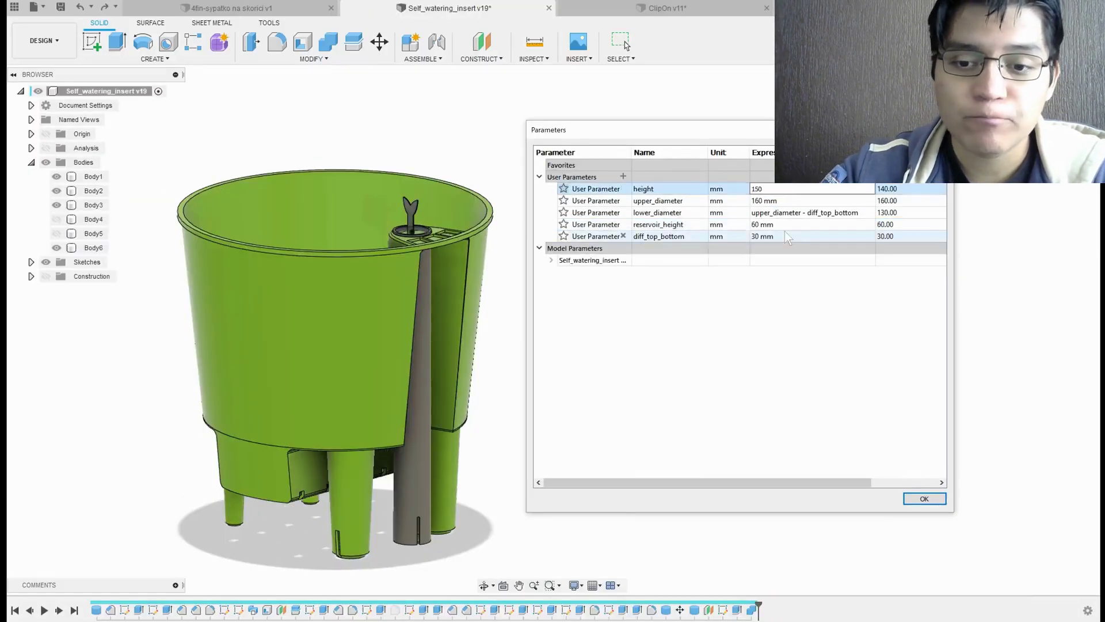
Set insert height 150 mm and clip height 15, profile width 13, hole 5 mm; add a user parameter named Hheight.
key("Return")
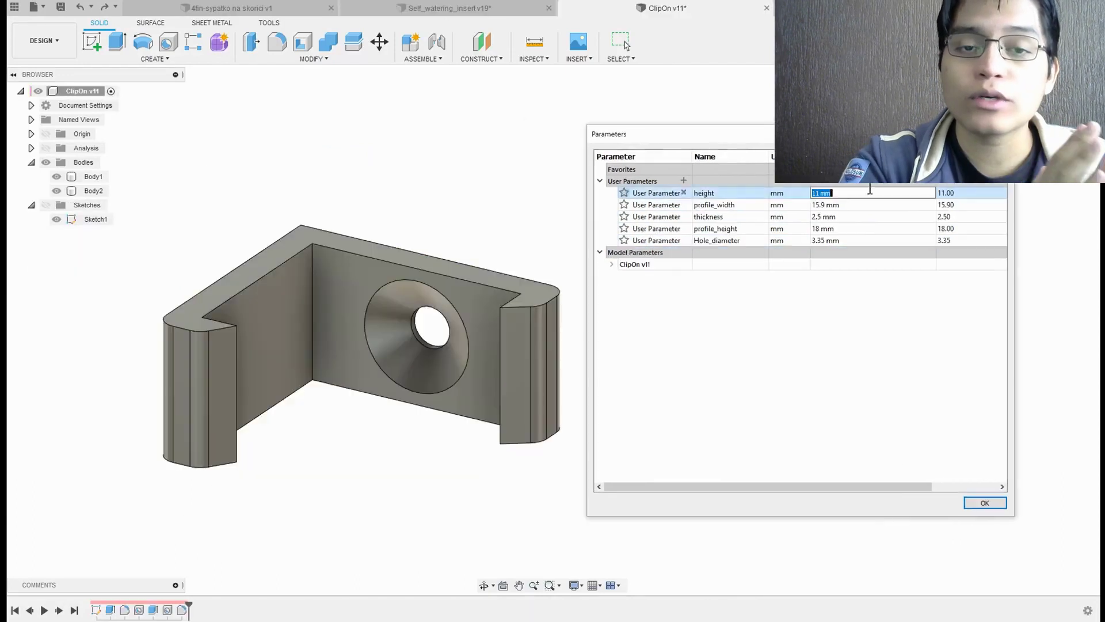
type("15")
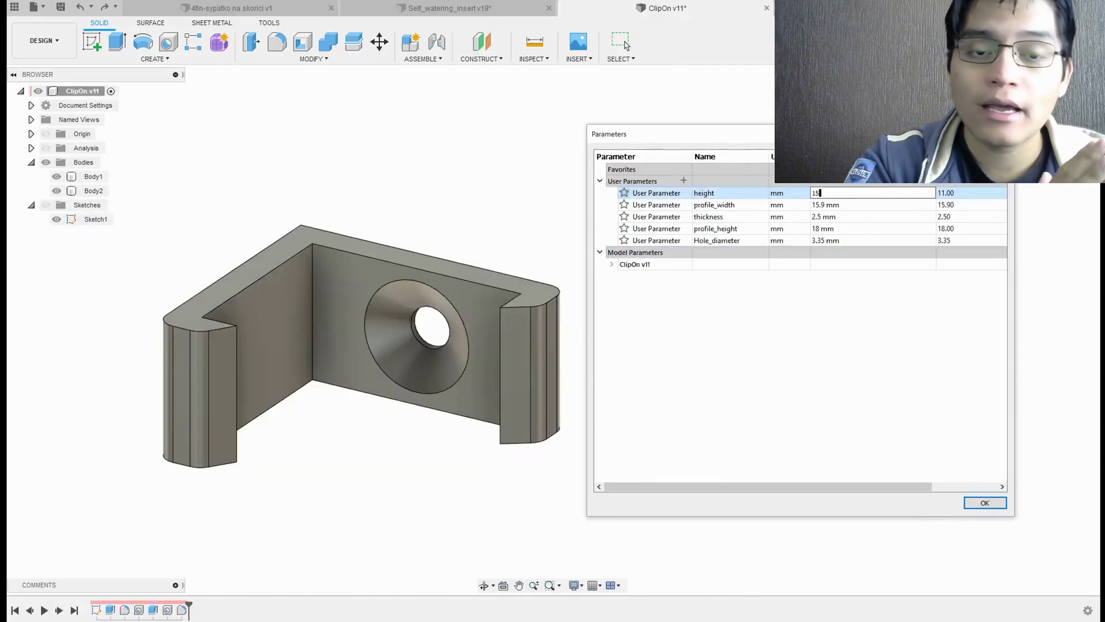
key("Return")
type("13")
key("Return")
key("Return")
type("5")
key("Return")
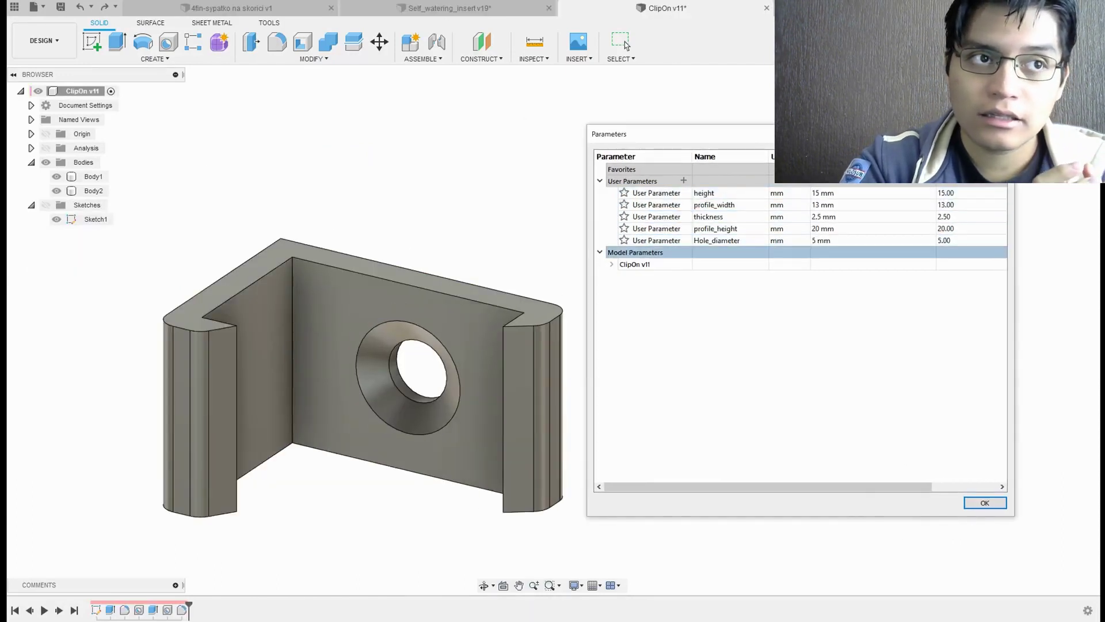
left_click(972, 503)
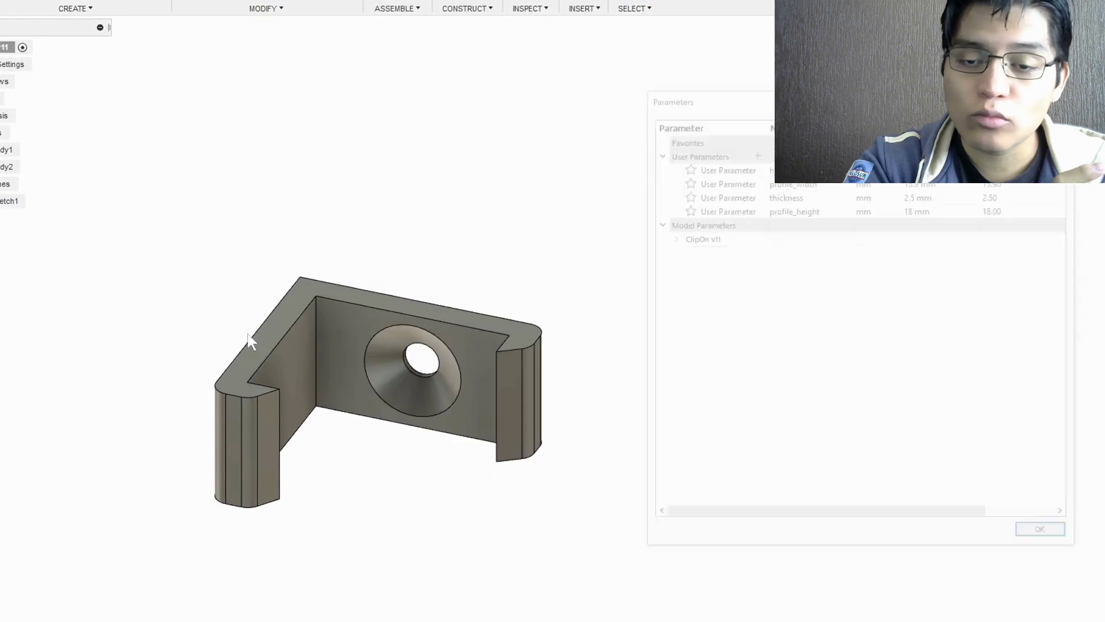
left_click(757, 154)
type("H")
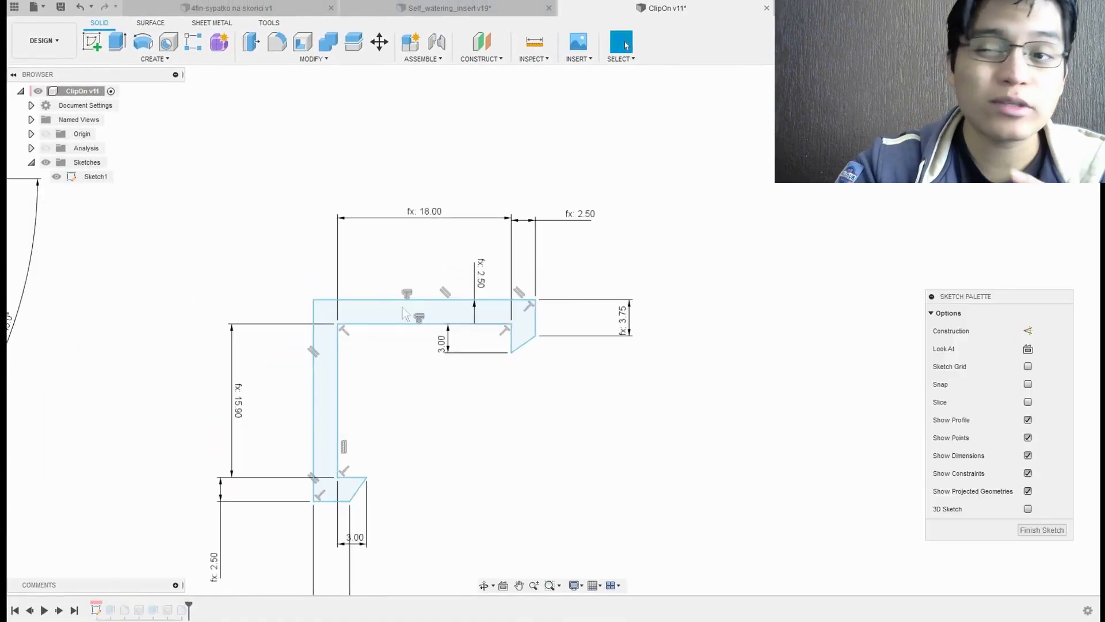
type("height")
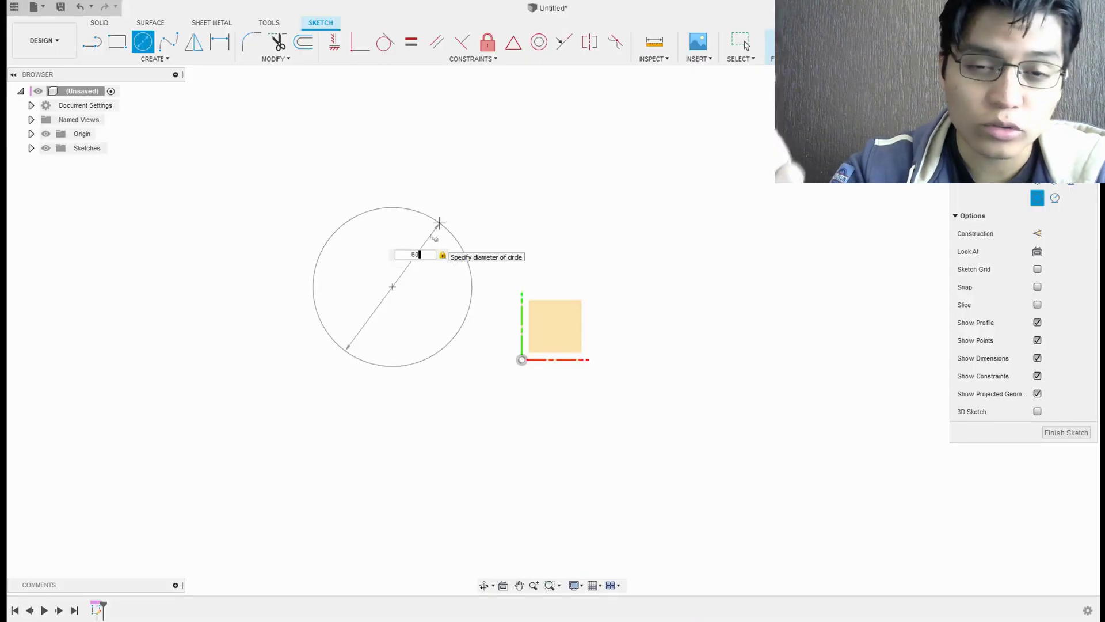
Finish the Ø60 mm circle sketch and extrude it 50 mm into a cylinder.
key("Return")
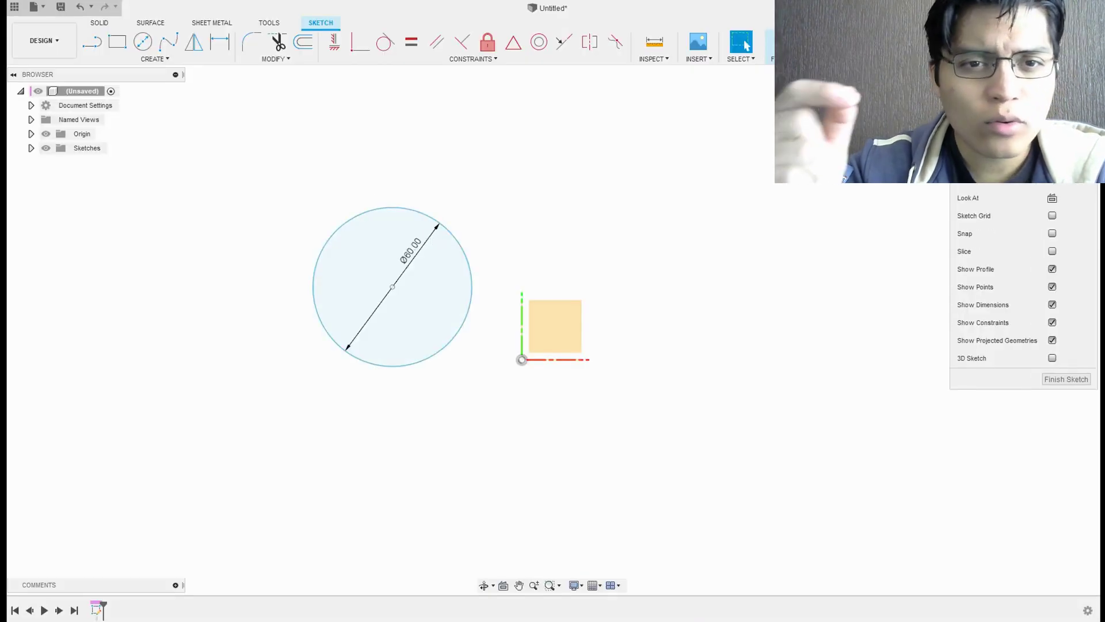
type("e")
type("50")
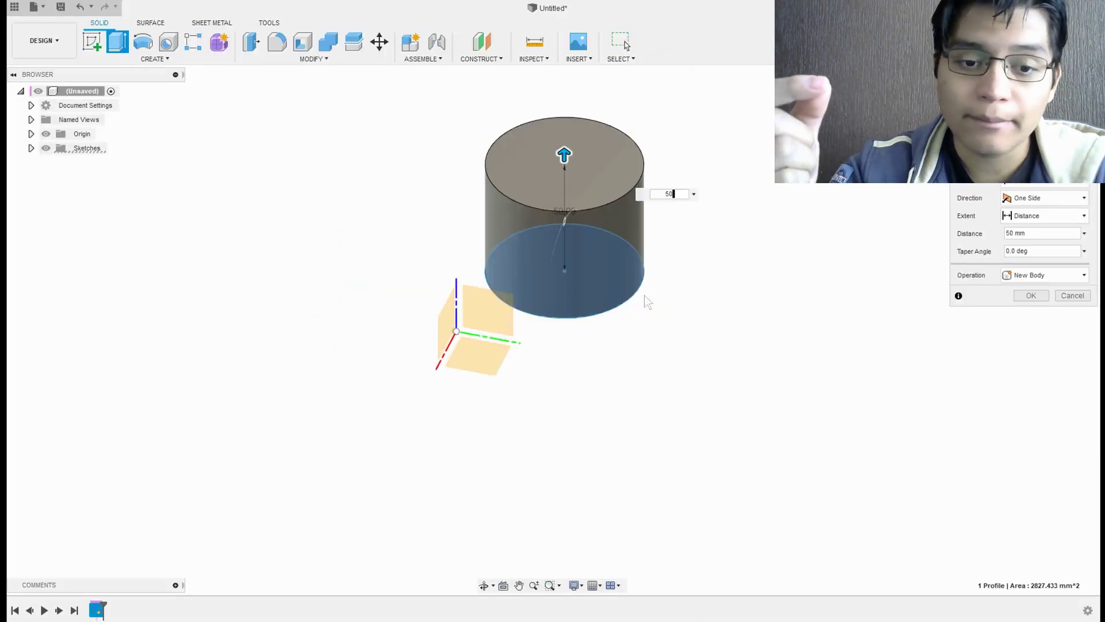
key("Return")
left_click(313, 59)
left_click(266, 101)
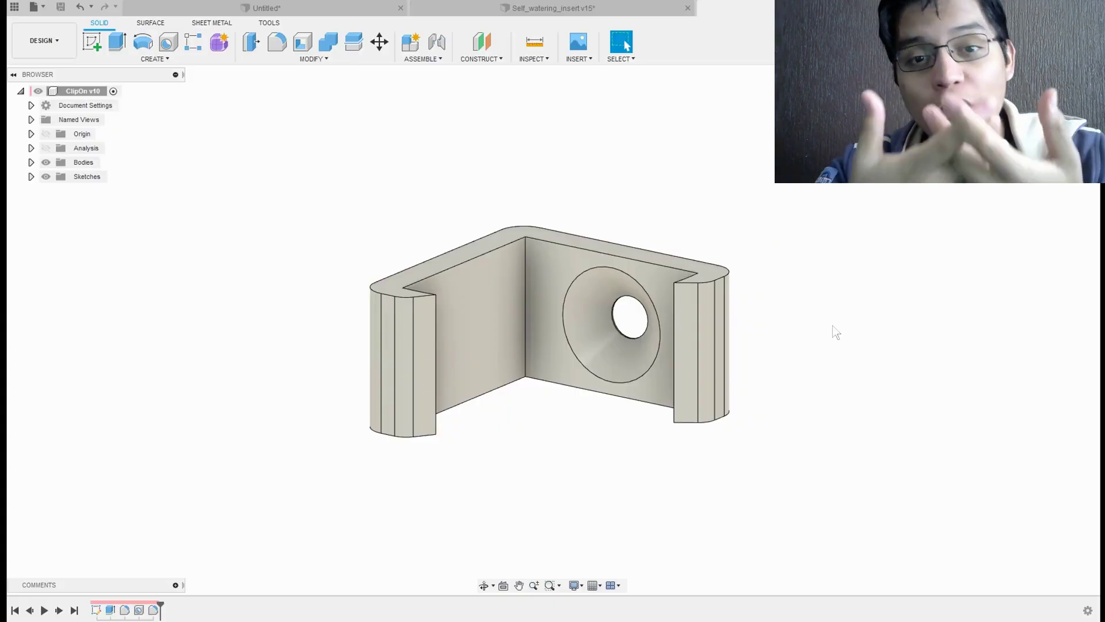
mouse_move(836, 332)
middle_mouse_down("shift")
mouse_move(816, 339)
mouse_move(826, 330)
mouse_move(787, 308)
mouse_move(674, 167)
mouse_move(670, 145)
mouse_move(636, 254)
middle_mouse_up("shift")
left_click(578, 9)
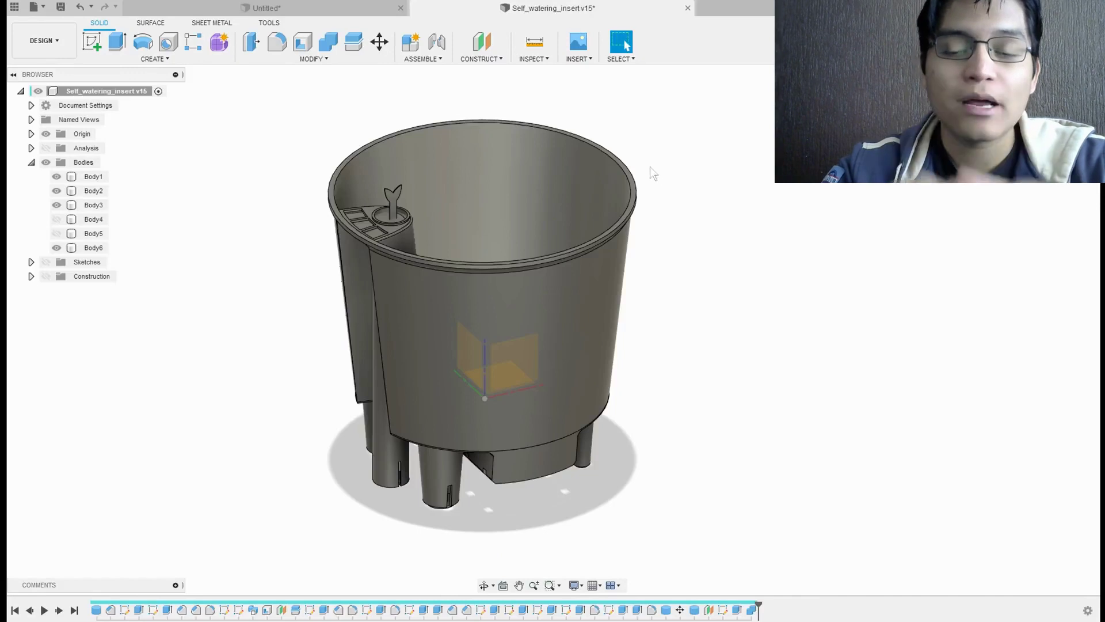
left_click(46, 148)
mouse_move(322, 218)
middle_mouse_down("shift")
mouse_move(372, 197)
mouse_move(350, 185)
middle_mouse_up("shift")
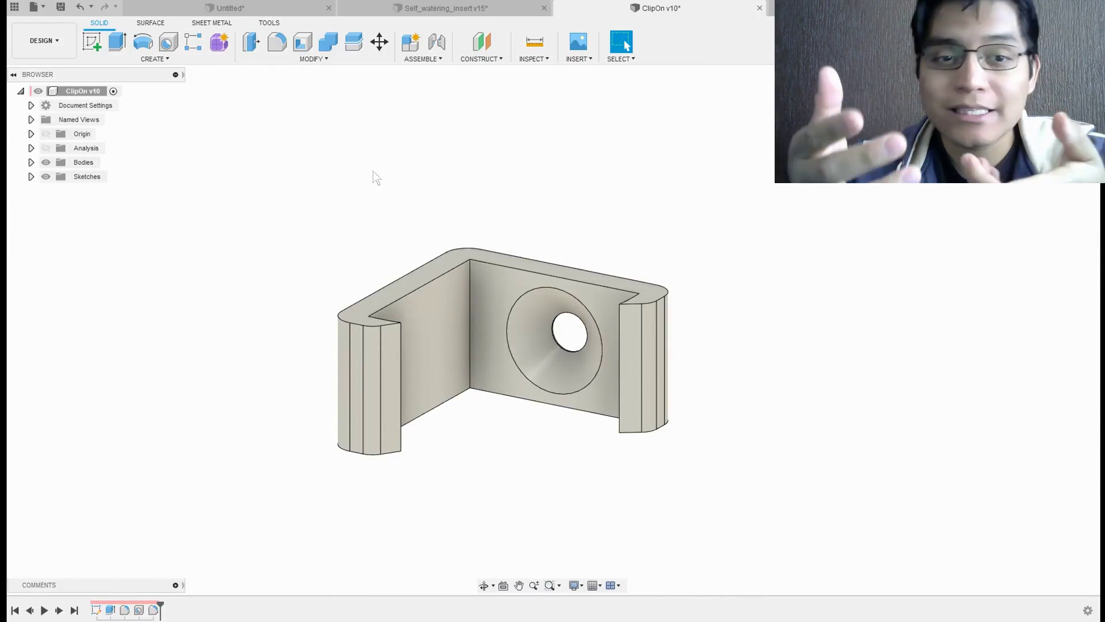
Add a user parameter Height with a value of 11 mm.
left_click(319, 60)
left_click(303, 333)
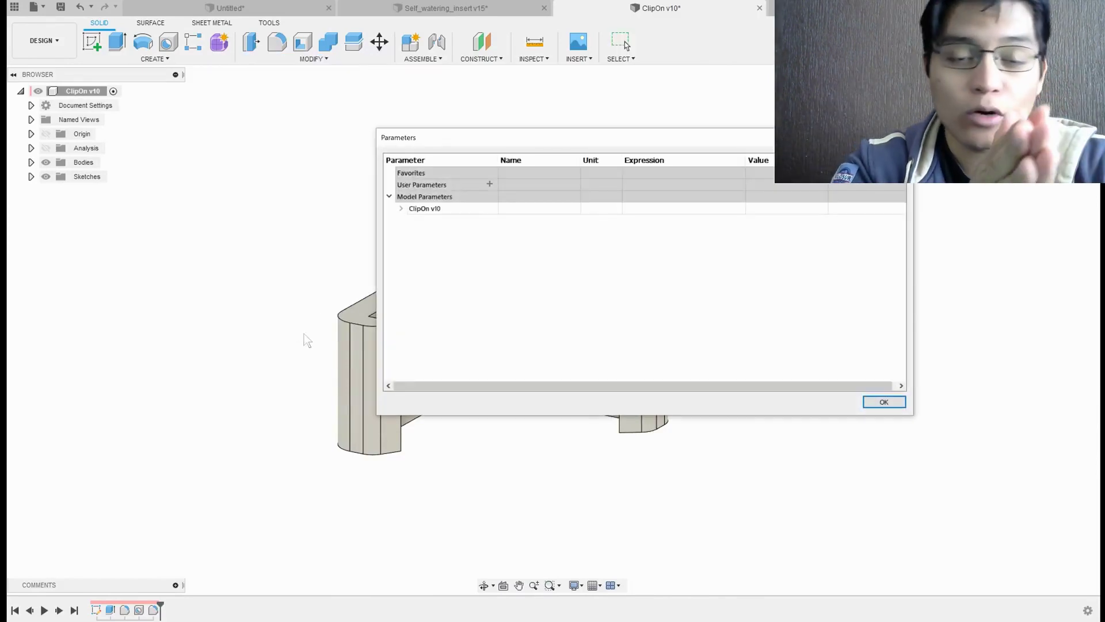
left_click(489, 184)
type("Height")
key("Tab")
key("Tab")
type("11")
key("Return")
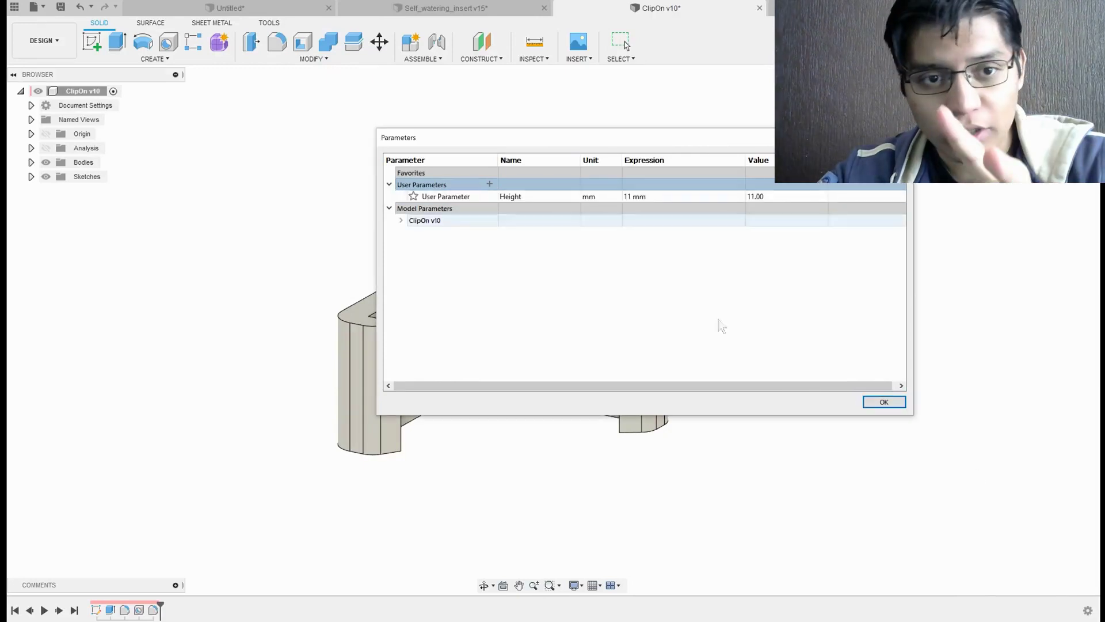
left_click(884, 402)
Drive Extrude1 with Height and change the Height parameter to 15 mm.
double_click(110, 610)
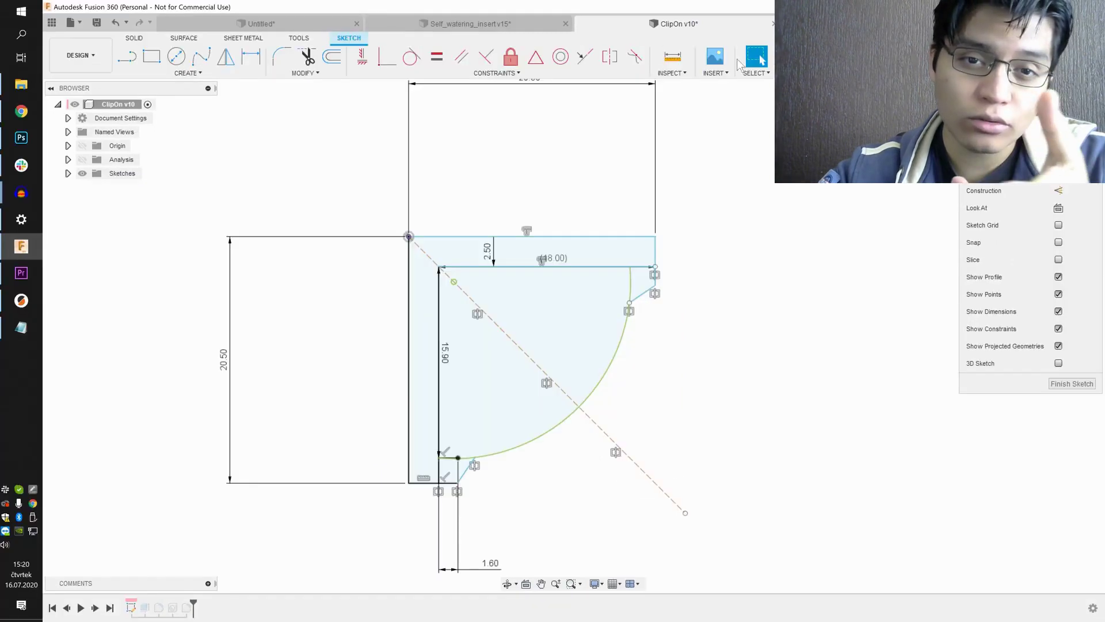
left_click(342, 73)
left_click(322, 340)
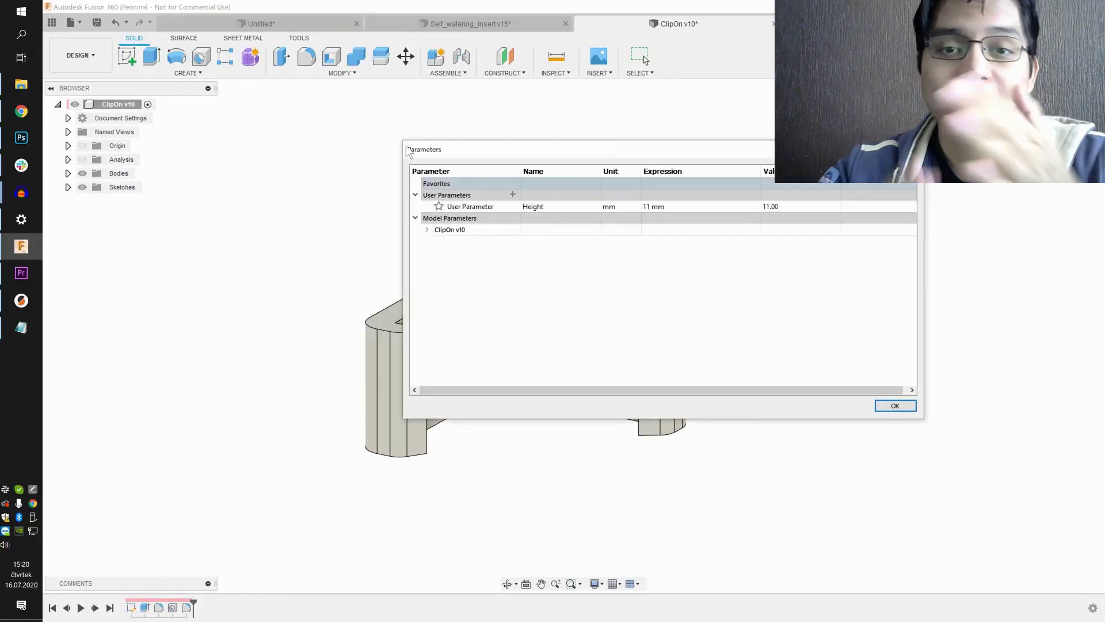
double_click(971, 213)
type("15")
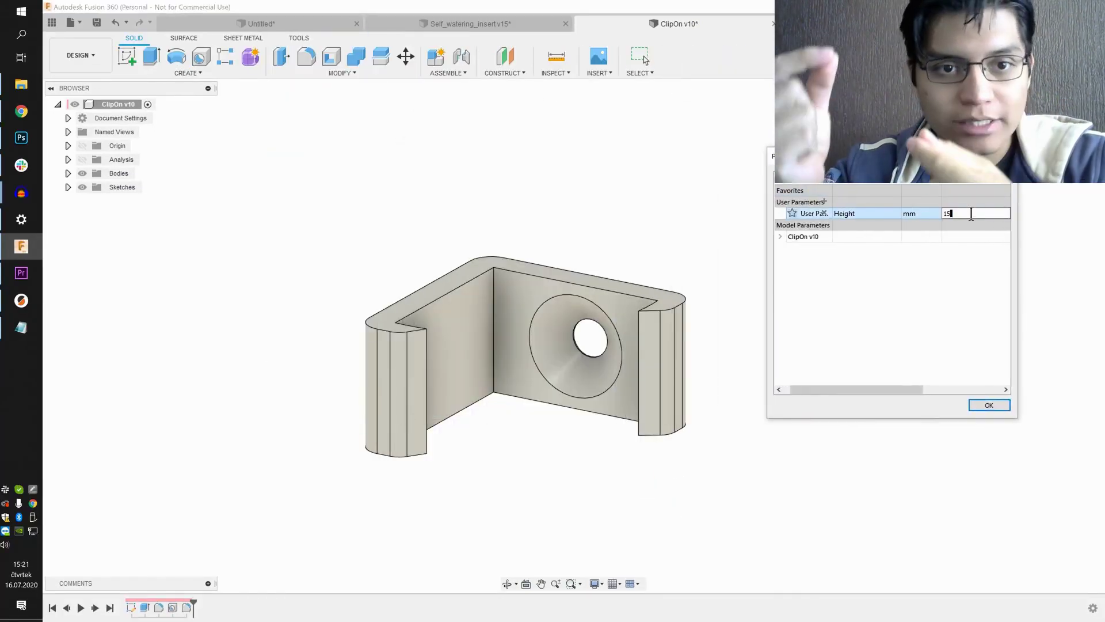
key("Return")
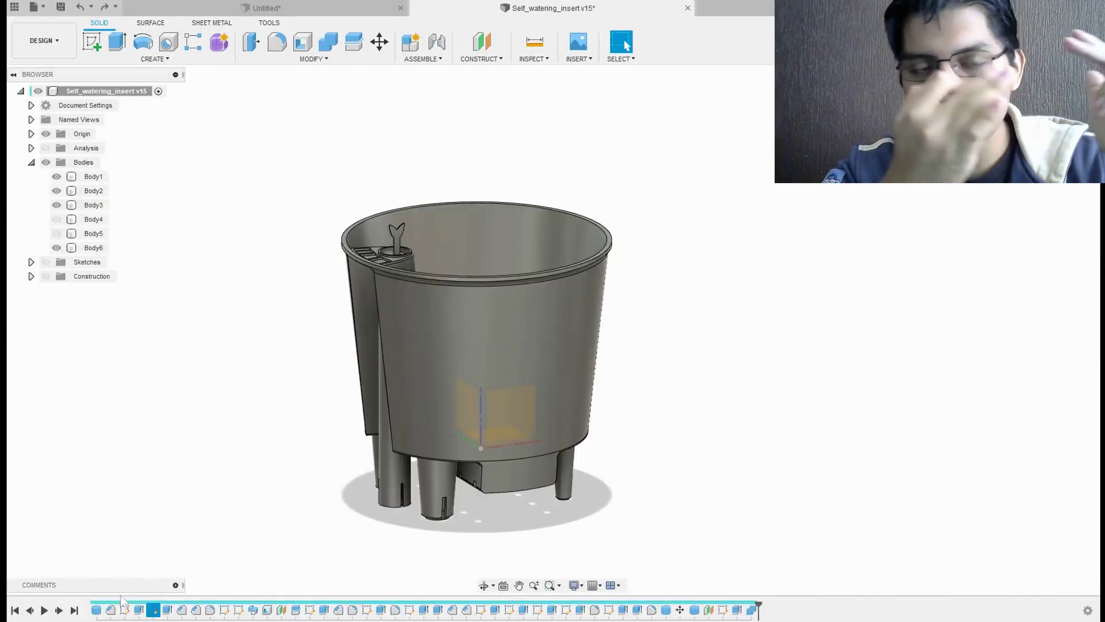
key("Escape")
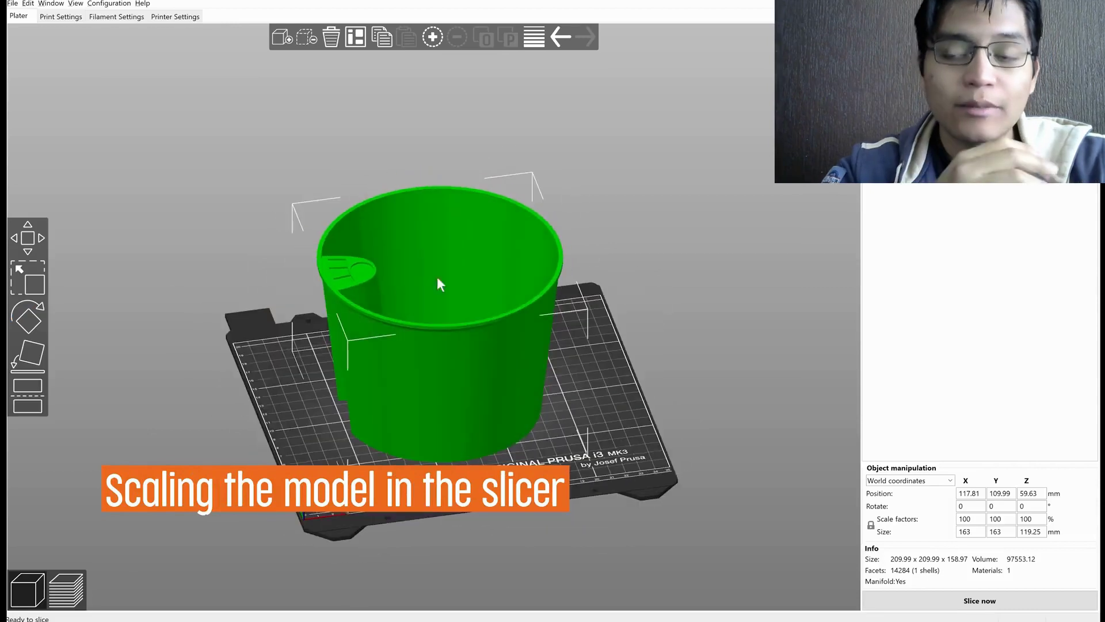
key("s")
left_click_drag(439, 249, 441, 237)
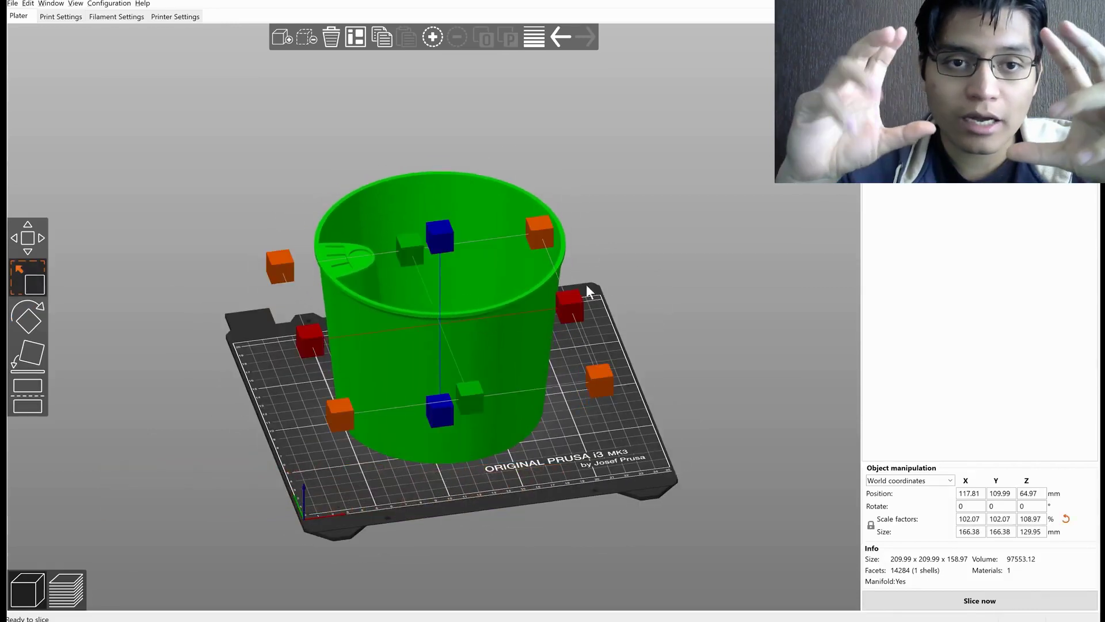
mouse_move(611, 345)
left_mouse_down()
mouse_move(482, 367)
mouse_move(499, 357)
left_mouse_up()
key("ctrl+r")
left_click(385, 155)
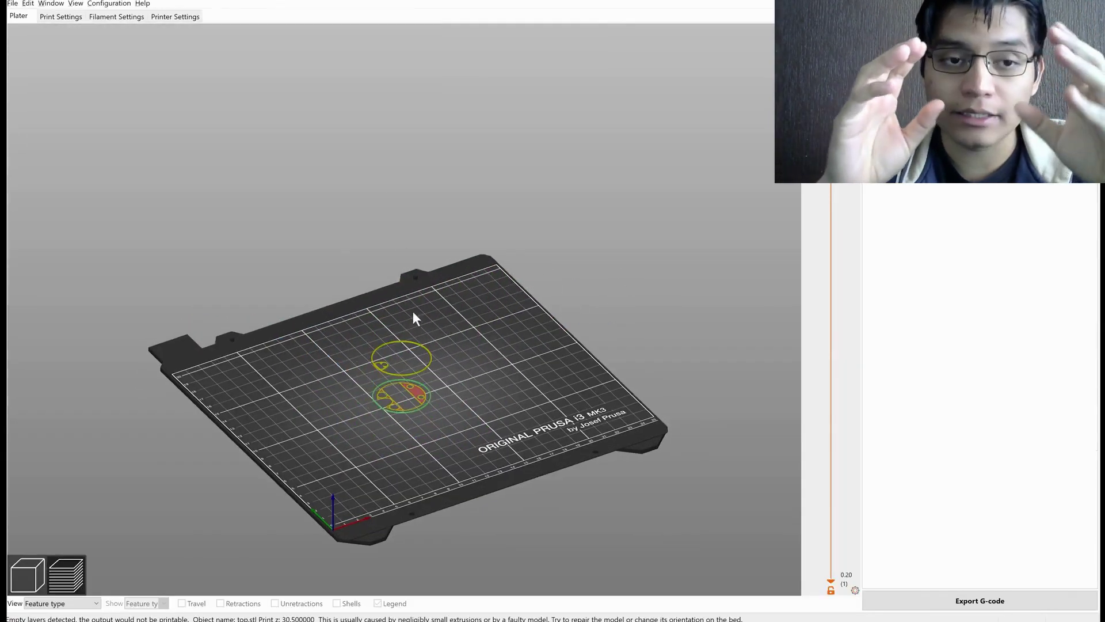
key("Tab")
key("ctrl+z")
left_click(671, 276)
mouse_move(673, 274)
left_mouse_down()
mouse_move(629, 280)
mouse_move(662, 261)
left_mouse_up()
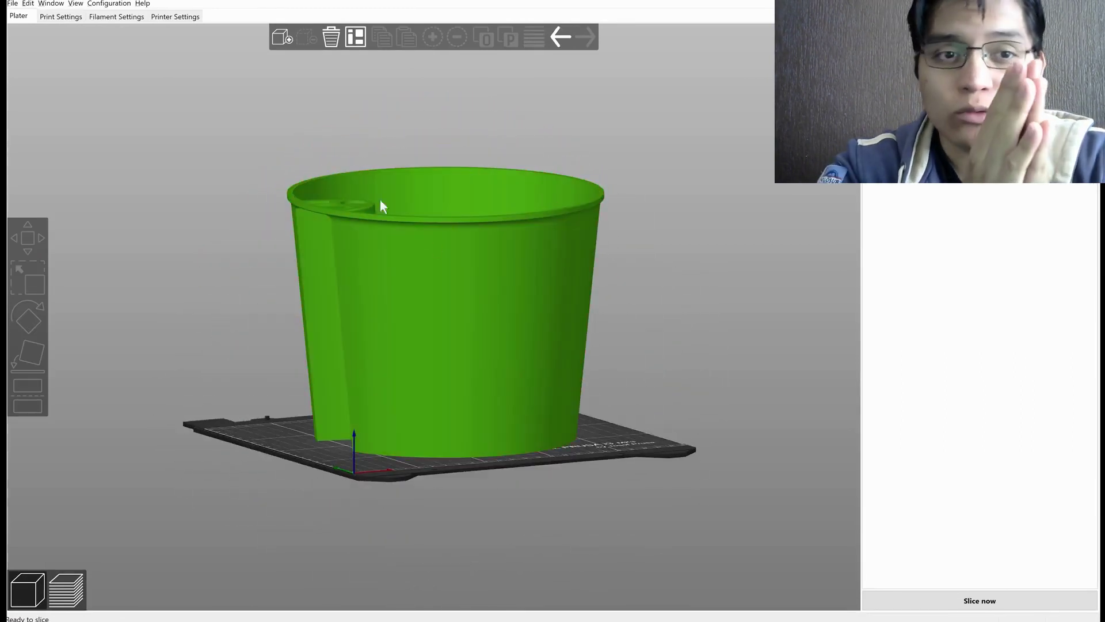
left_click(368, 401)
mouse_move(613, 419)
left_mouse_down()
mouse_move(633, 405)
mouse_move(612, 298)
left_mouse_up()
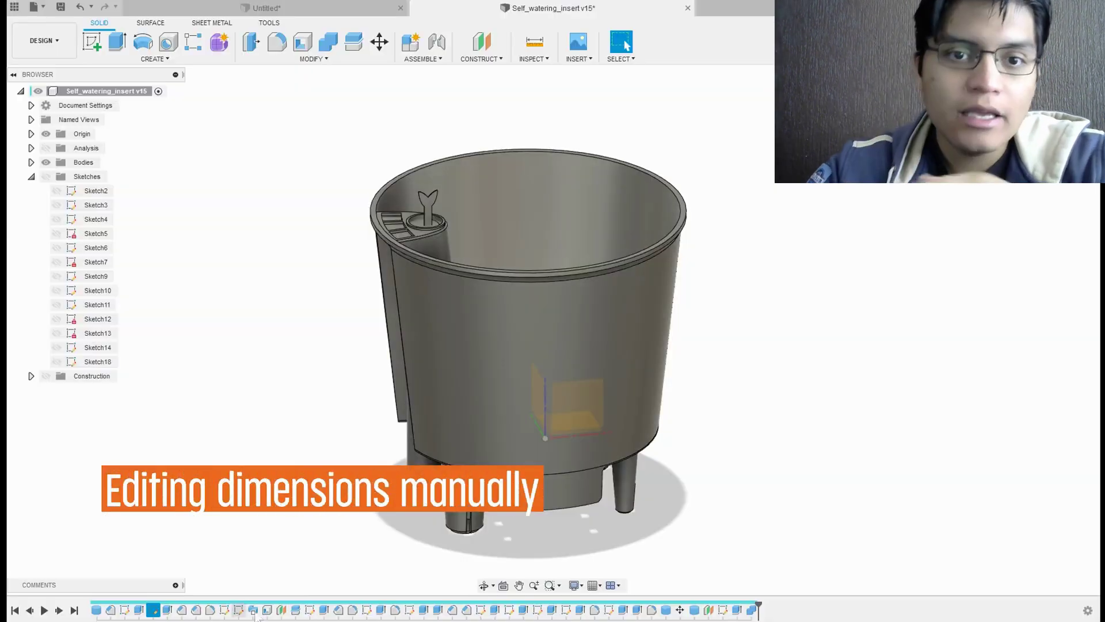
middle_click_drag(327, 340, 321, 338, "shift")
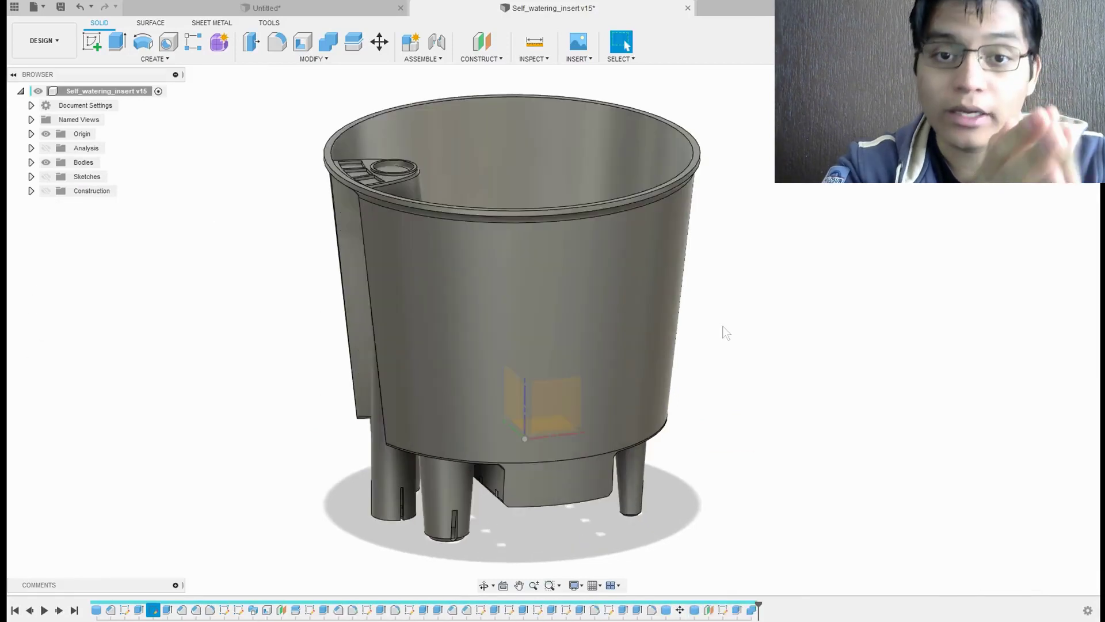
Change CylinderPrimitive1's height from 140 mm to 120 mm.
double_click(97, 610)
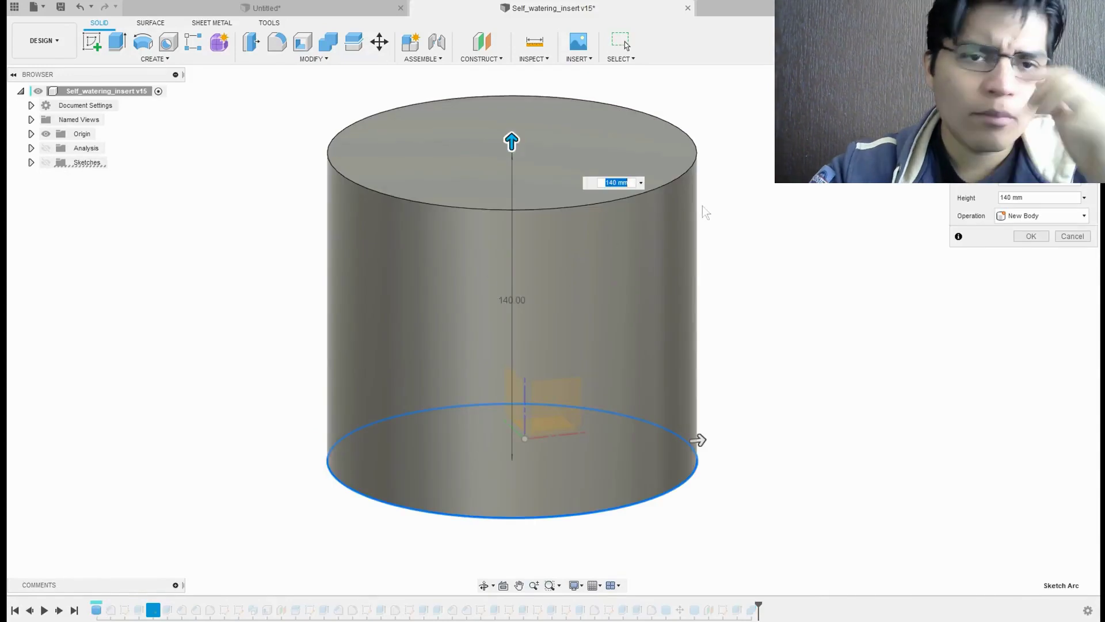
type("120")
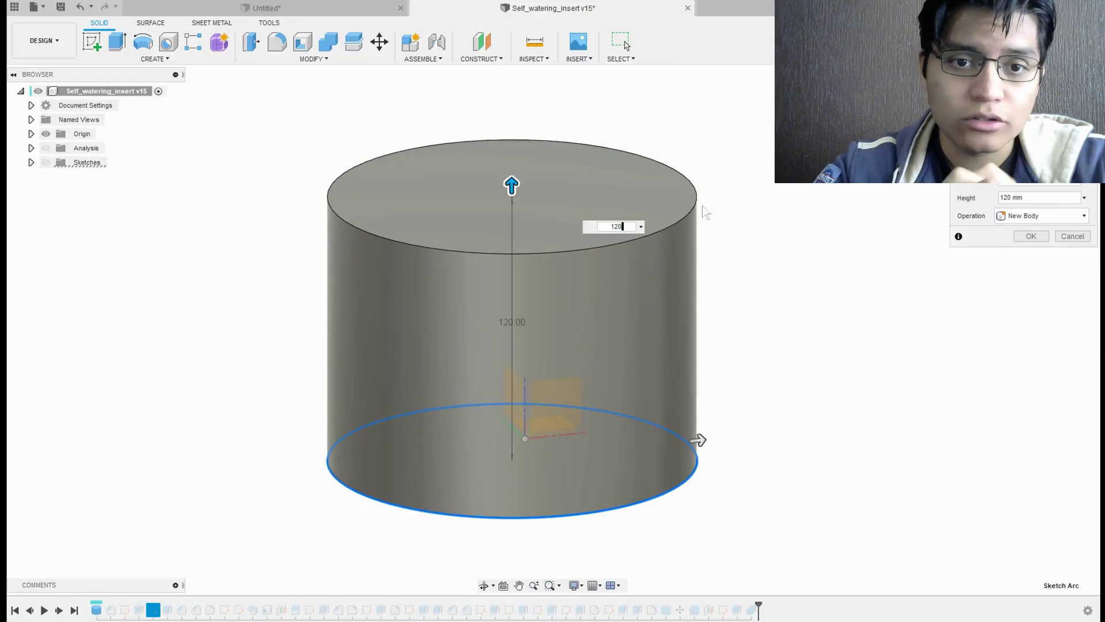
left_click(1031, 236)
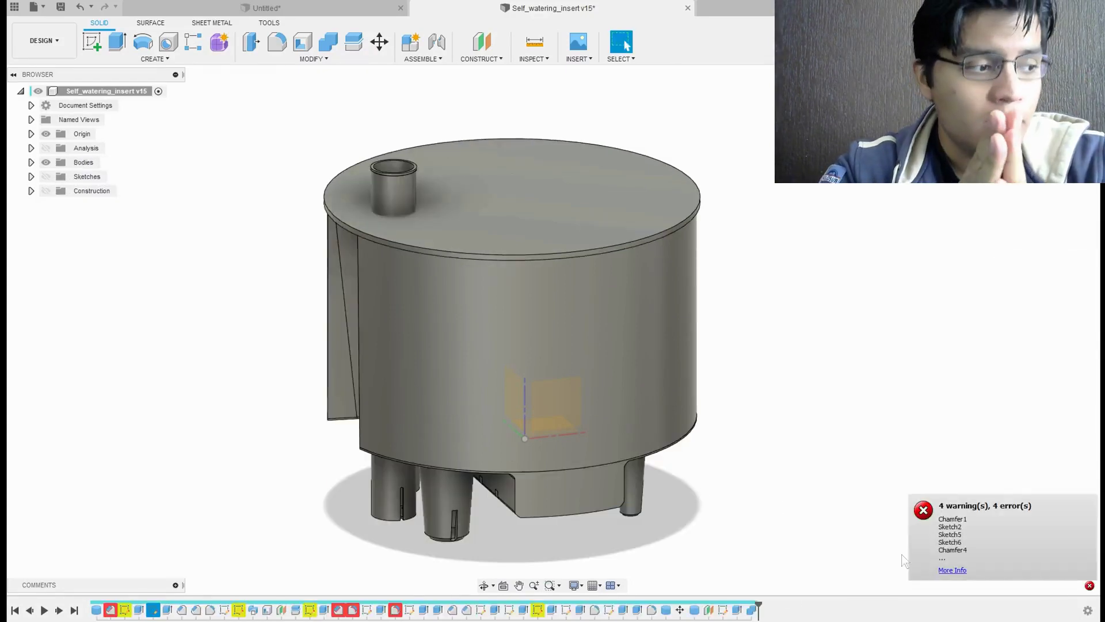
middle_click_drag(784, 500, 787, 438, "shift")
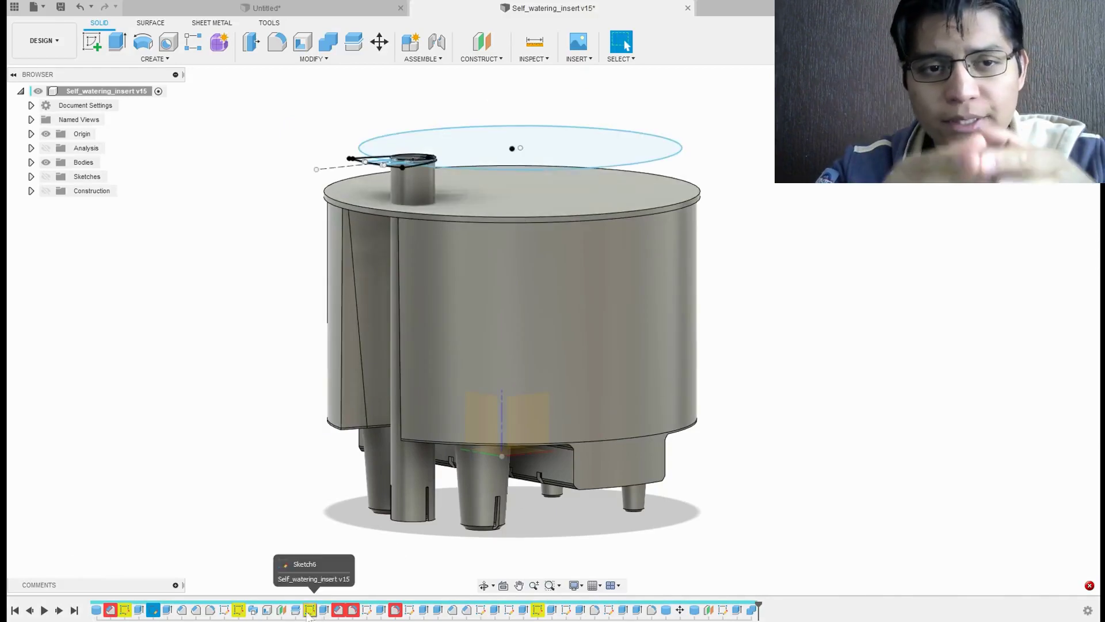
Change Chamfer1's second distance to 120 mm and roll the timeline back before the lid.
double_click(110, 610)
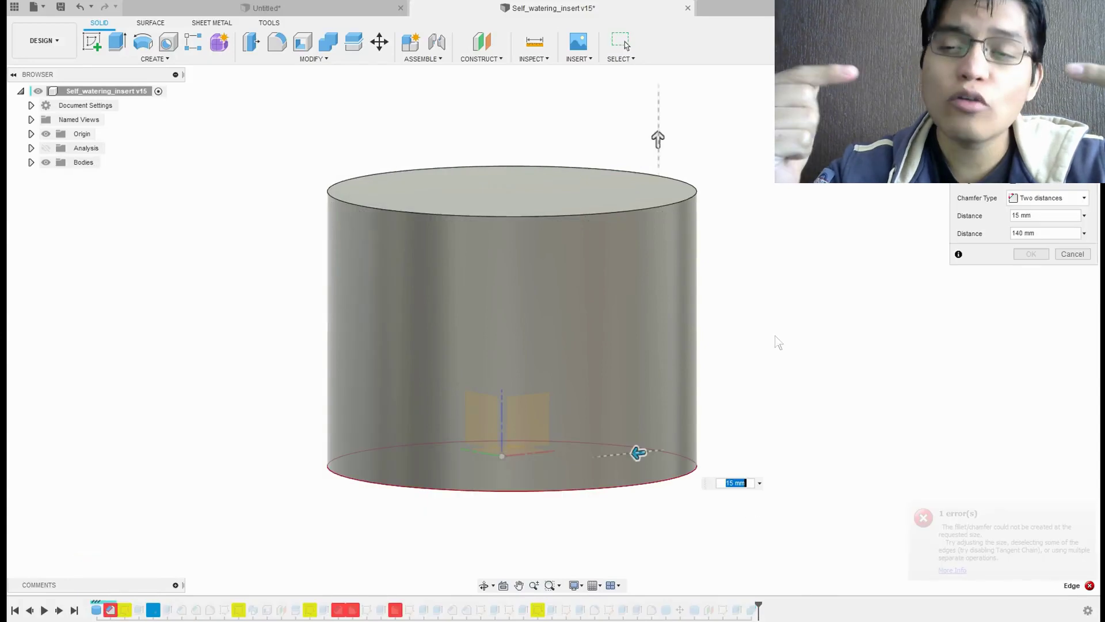
middle_click_drag(776, 336, 716, 335, "shift")
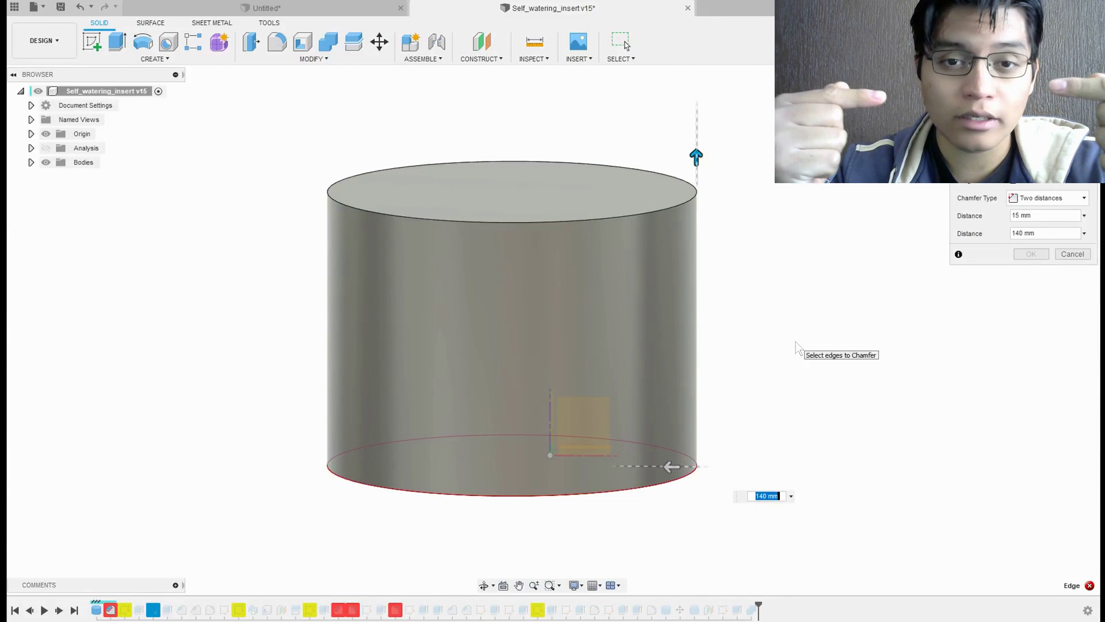
type("120")
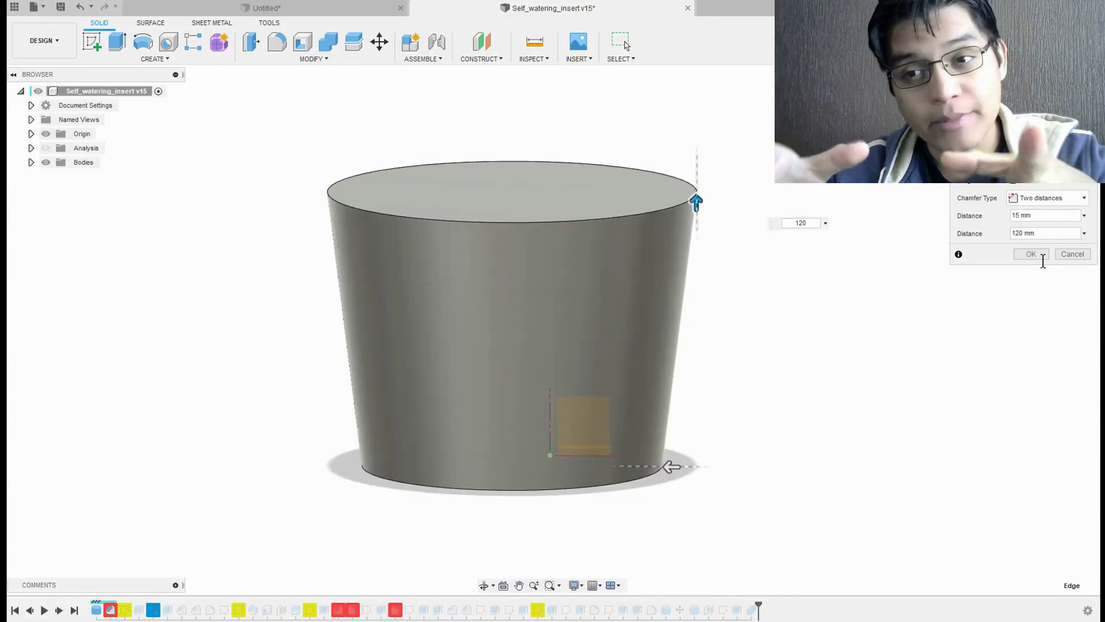
left_click(1033, 254)
mouse_move(775, 365)
middle_mouse_down("shift")
mouse_move(759, 353)
mouse_move(794, 336)
mouse_move(780, 364)
middle_mouse_up("shift")
key("Escape")
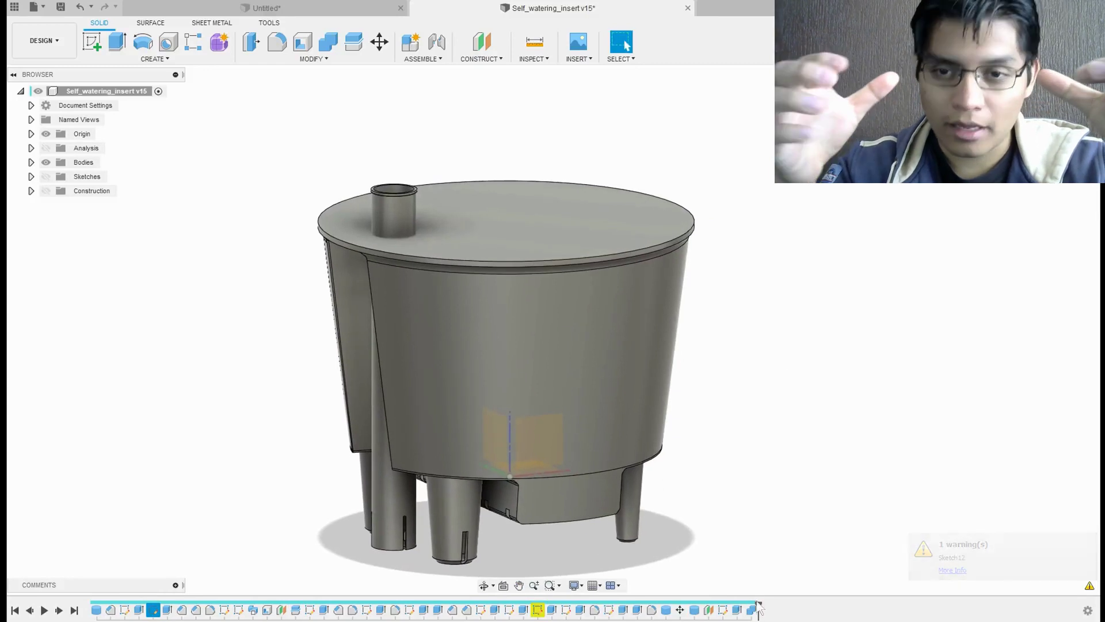
mouse_move(757, 603)
left_mouse_down()
mouse_move(345, 604)
mouse_move(402, 604)
mouse_move(374, 605)
mouse_move(387, 605)
left_mouse_up()
Drop the inner top face so the -2.5 mm top extrude covers only the rim ring.
double_click(381, 610)
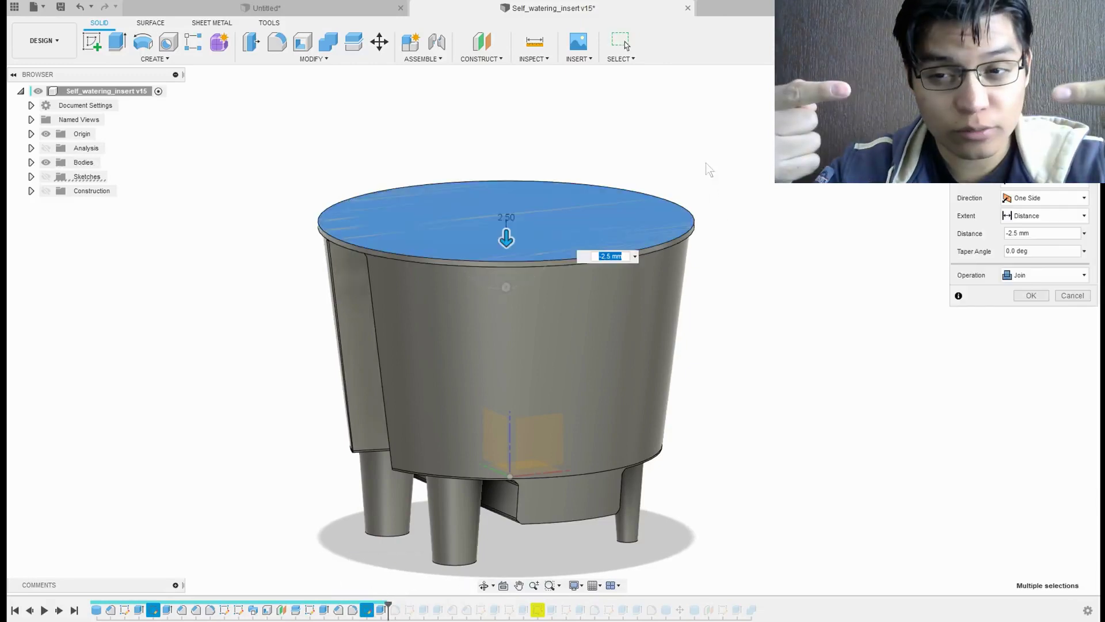
middle_click_drag(709, 170, 572, 233, "shift")
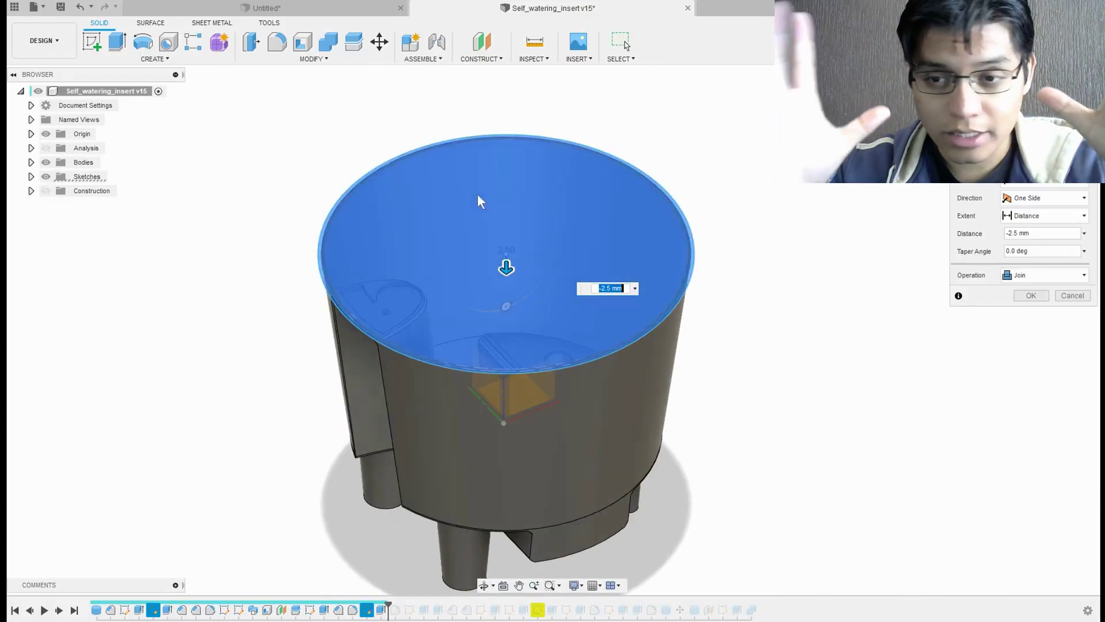
left_click(483, 196)
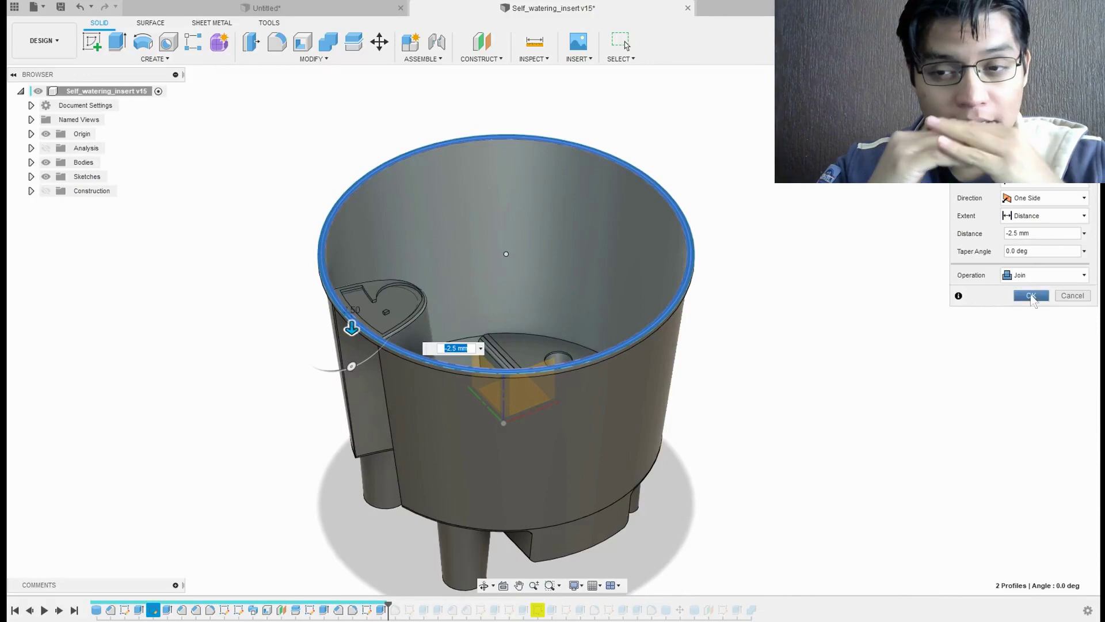
left_click(1030, 295)
middle_click_drag(830, 302, 806, 269, "shift")
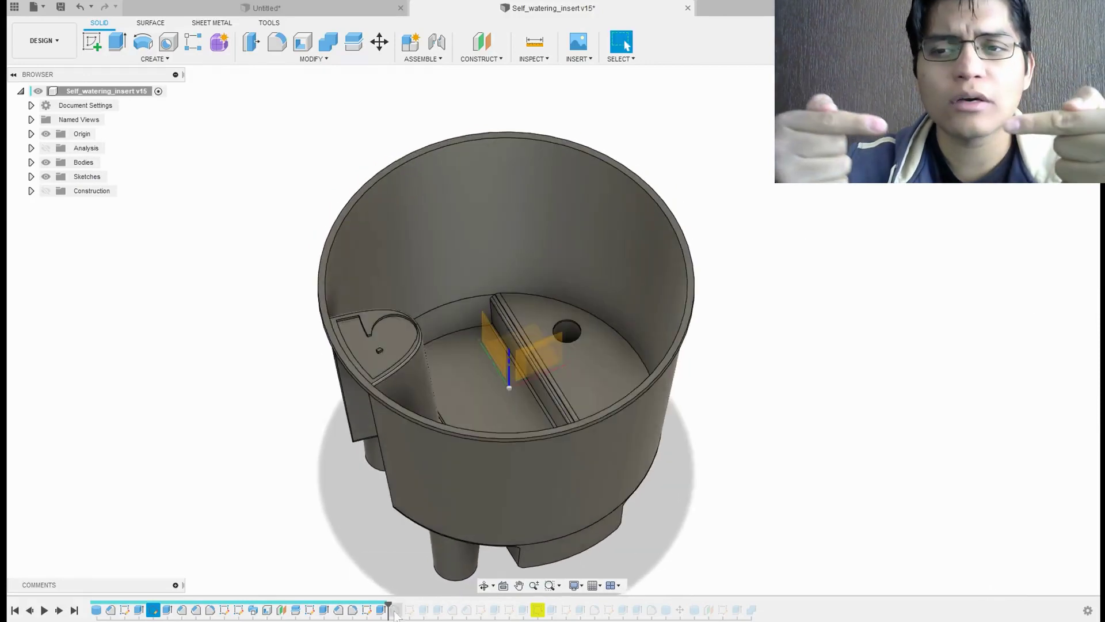
Roll the timeline forward and re-confirm the thin floor extrude Extrude6.
left_click_drag(389, 605, 528, 605)
left_click(478, 341)
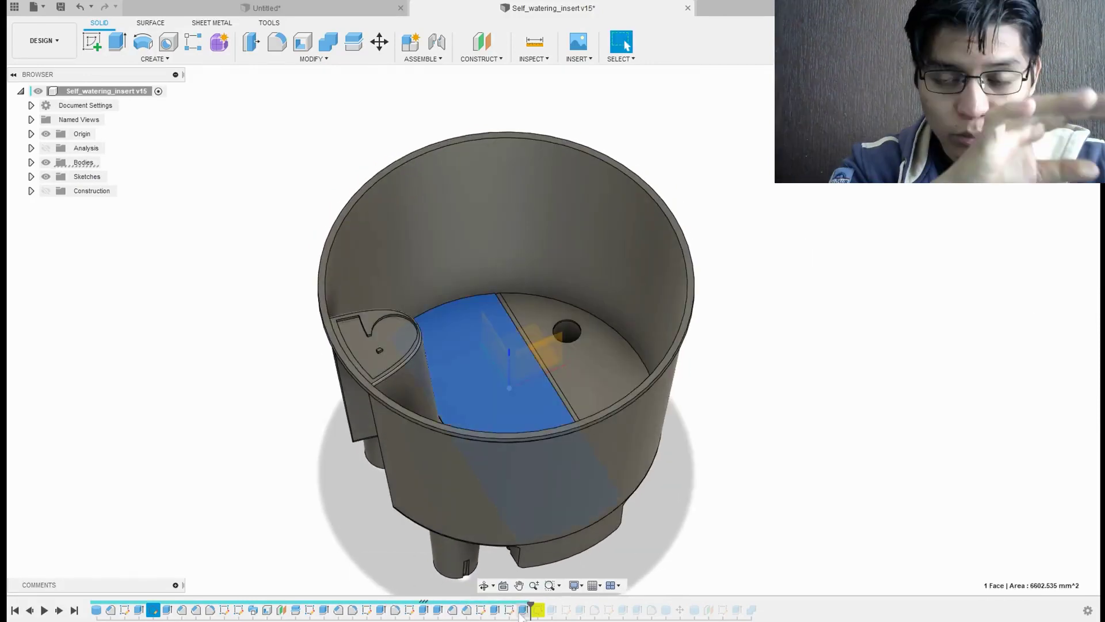
left_click(520, 612)
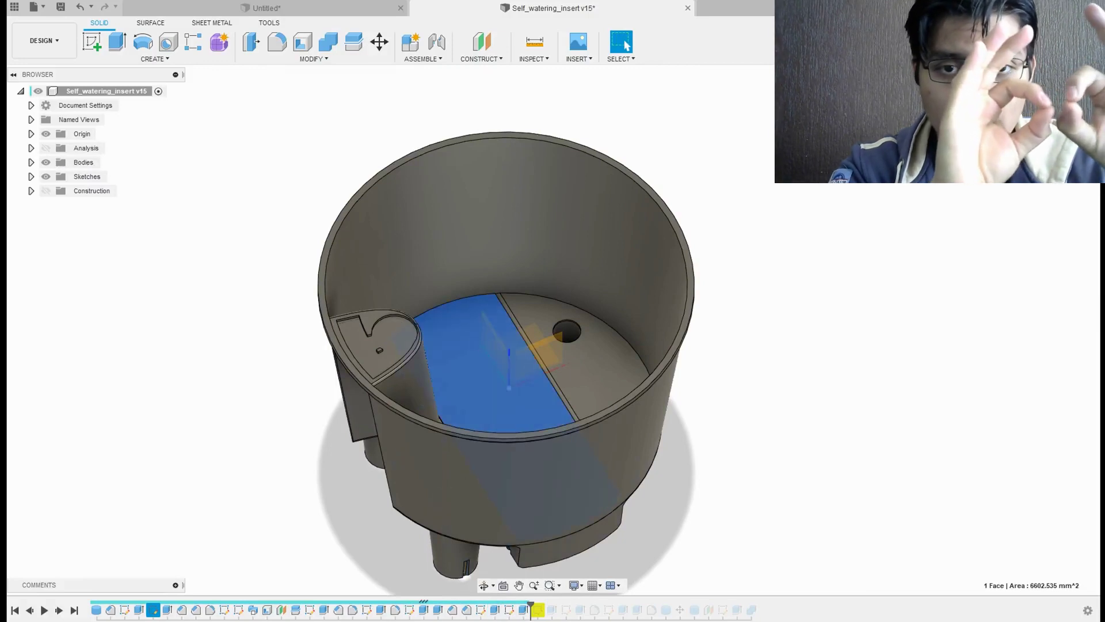
double_click(425, 610)
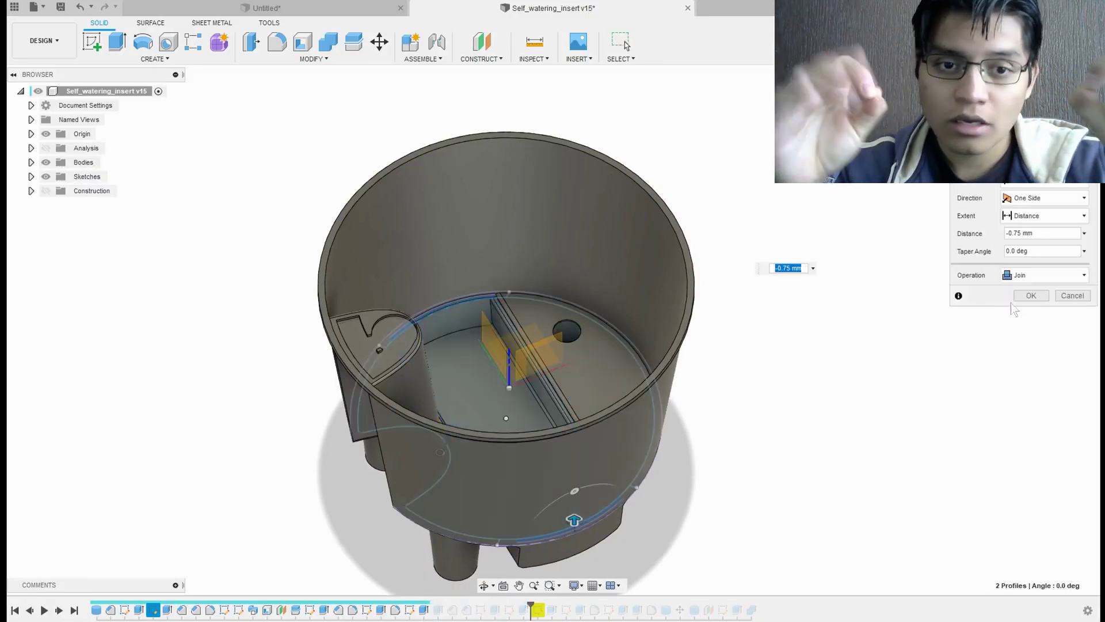
left_click(1031, 295)
Cut the curved strip -1.3 mm into the insert's fill-tube ledge.
mouse_move(752, 476)
middle_mouse_down("shift")
mouse_move(752, 345)
mouse_move(759, 411)
middle_mouse_up("shift")
scroll(327, 363, "up", 5)
scroll(417, 382, "up", 1)
scroll(418, 382, "up", 2)
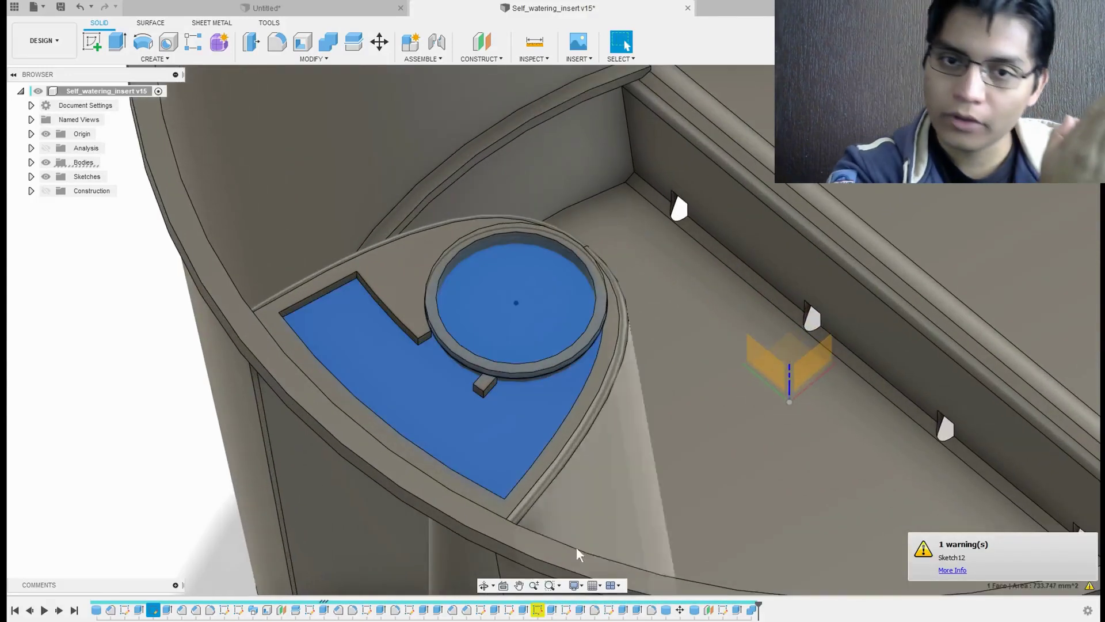
double_click(537, 609)
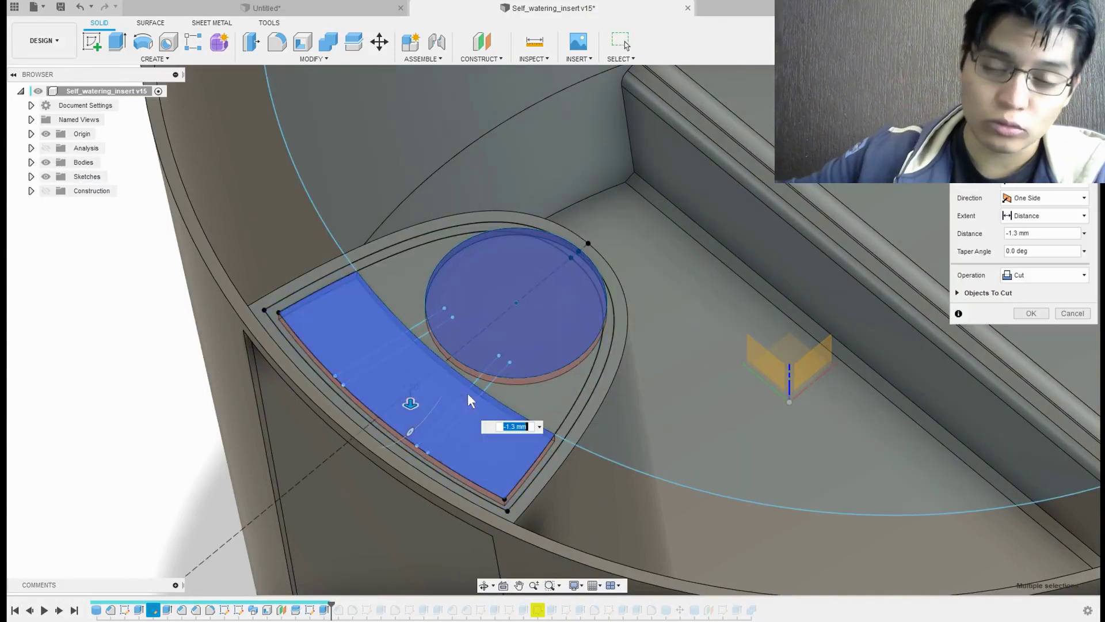
key("Return")
Roll the design history forward to the last feature.
scroll(747, 395, "down", 5)
scroll(754, 391, "down", 3)
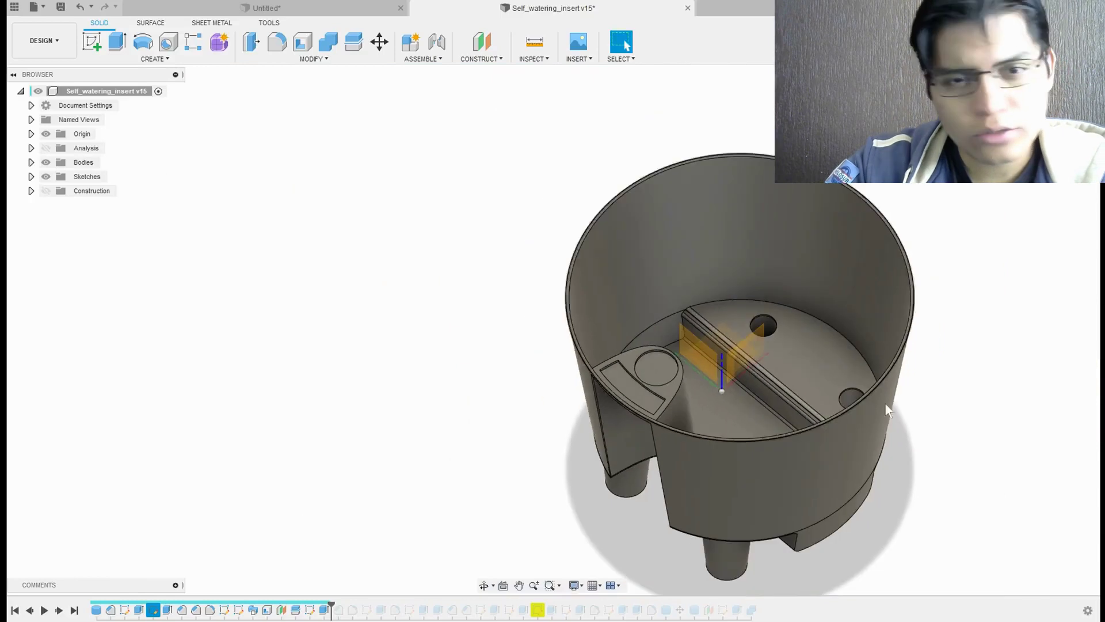
left_click_drag(331, 604, 758, 604)
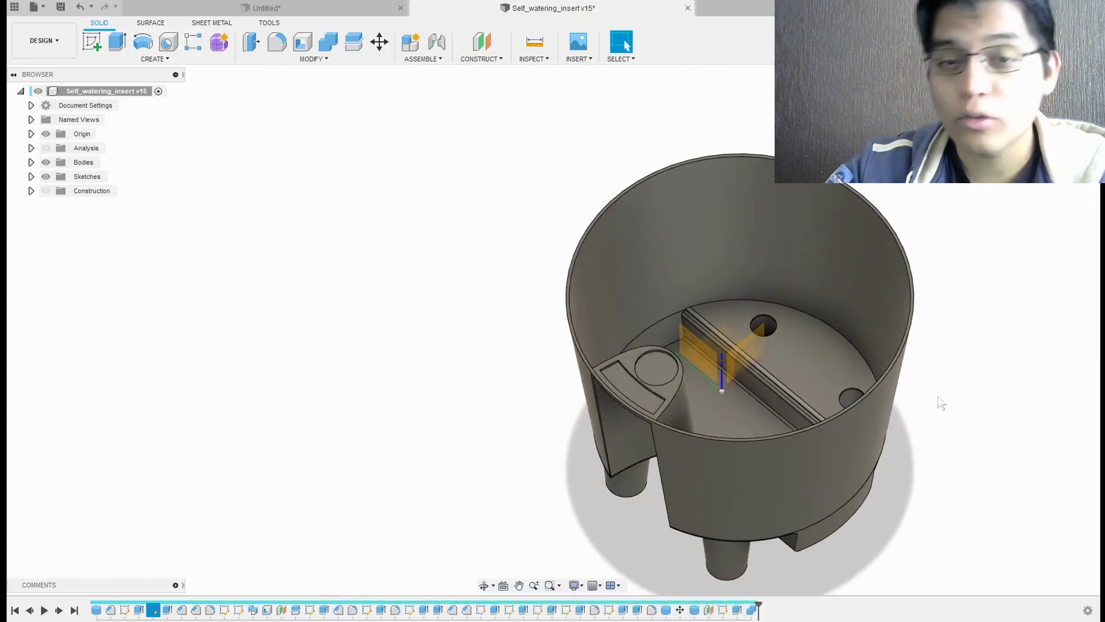
mouse_move(938, 396)
middle_mouse_down("shift")
mouse_move(589, 532)
mouse_move(586, 437)
middle_mouse_up("shift")
middle_click_drag(535, 103, 659, 455, "shift")
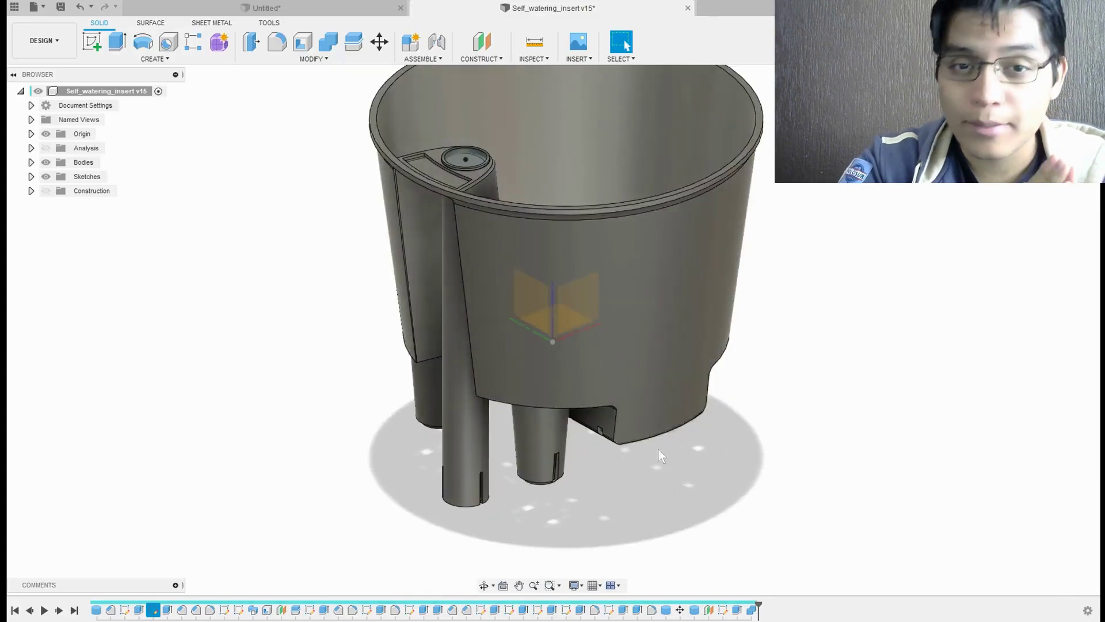
scroll(658, 449, "down", 2)
middle_click_drag(792, 474, 713, 308, "shift")
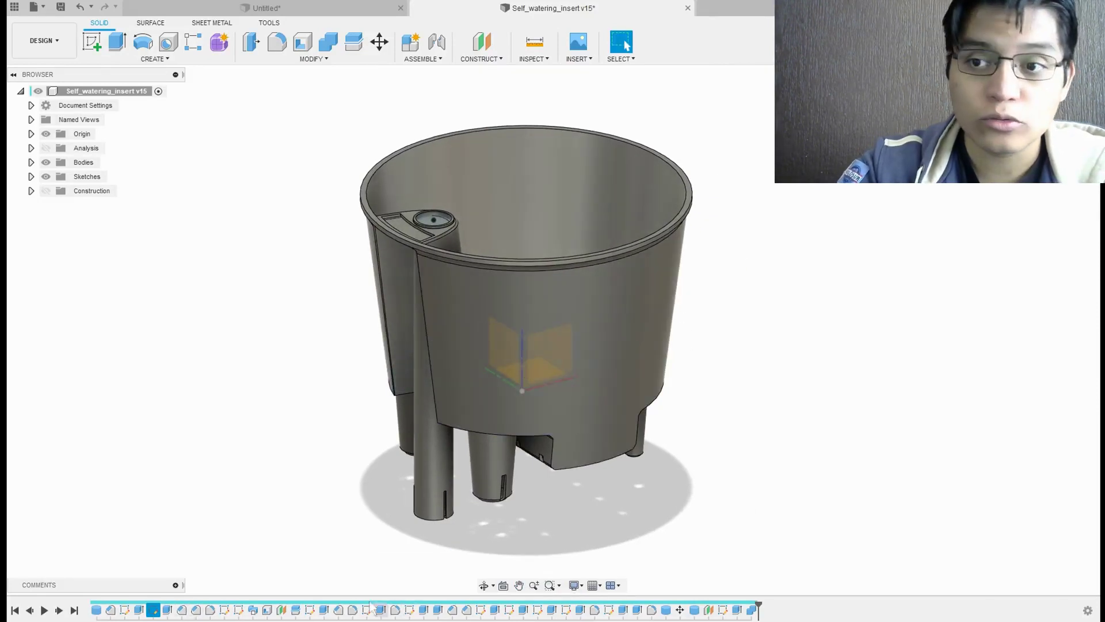
middle_click_drag(430, 444, 626, 506, "shift")
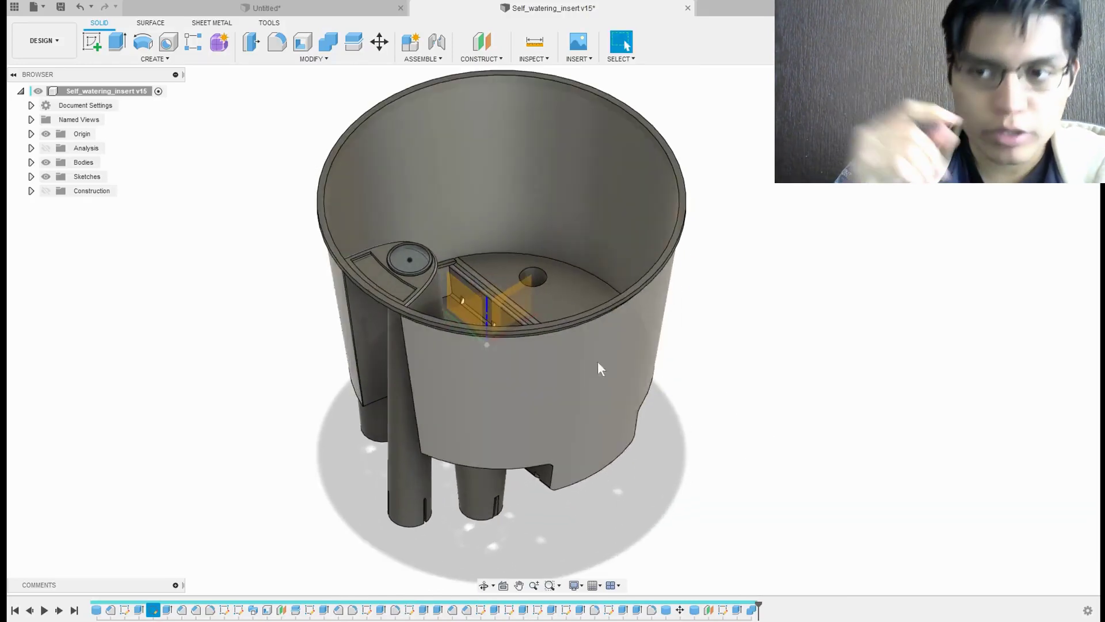
middle_click_drag(767, 365, 697, 424, "shift")
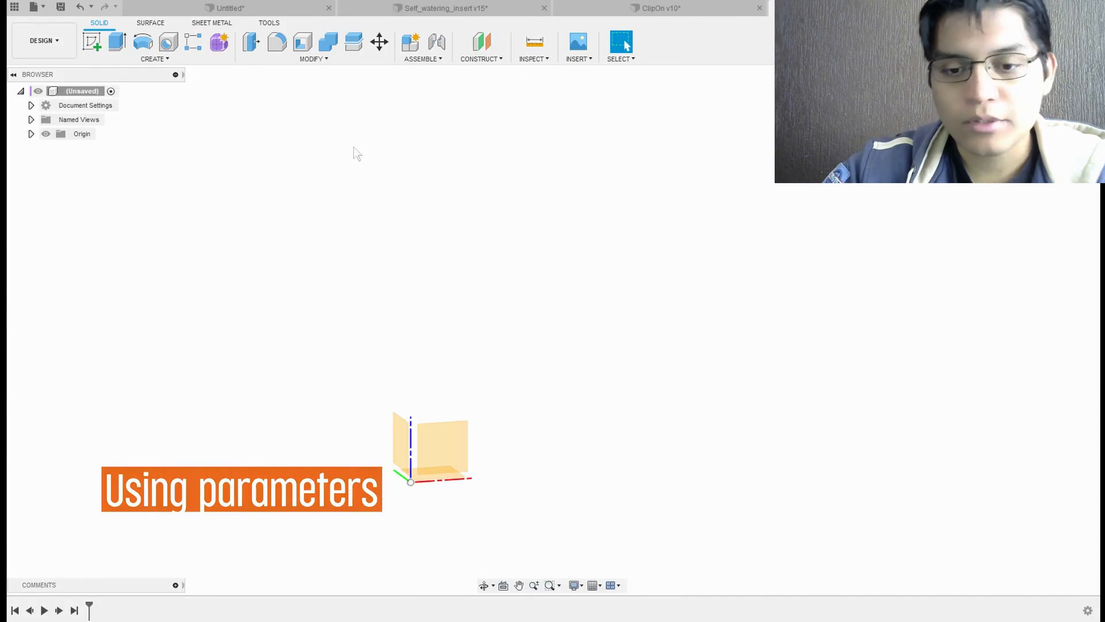
Add user parameters Height = 140 mm and Upper_diameter = 160 mm.
left_click(313, 59)
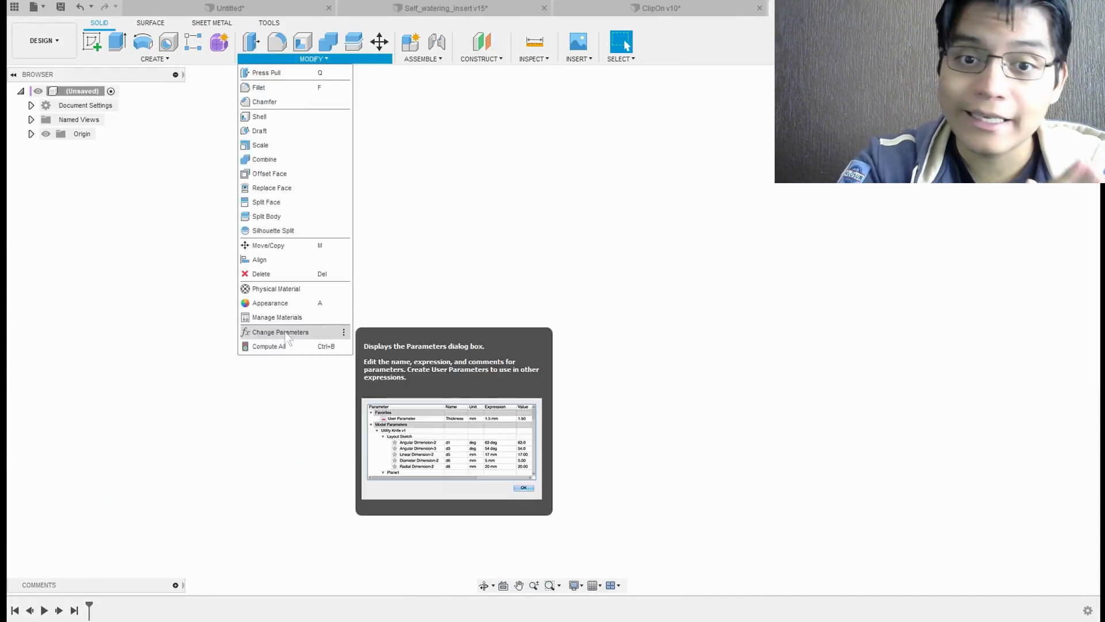
left_click(323, 331)
left_click(434, 171)
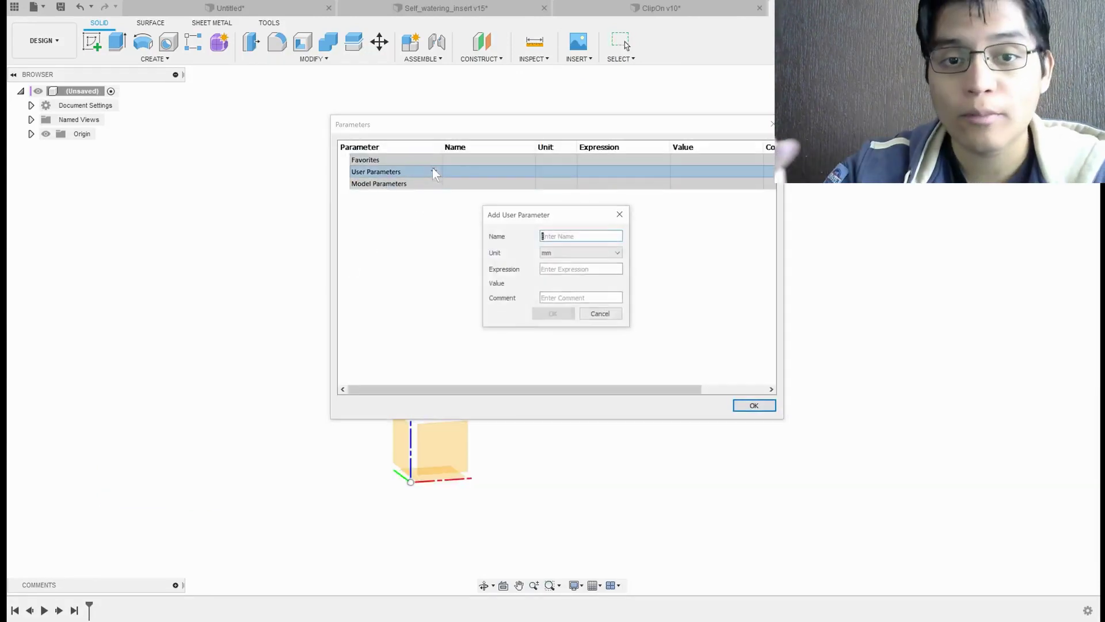
type("Height")
key("Tab")
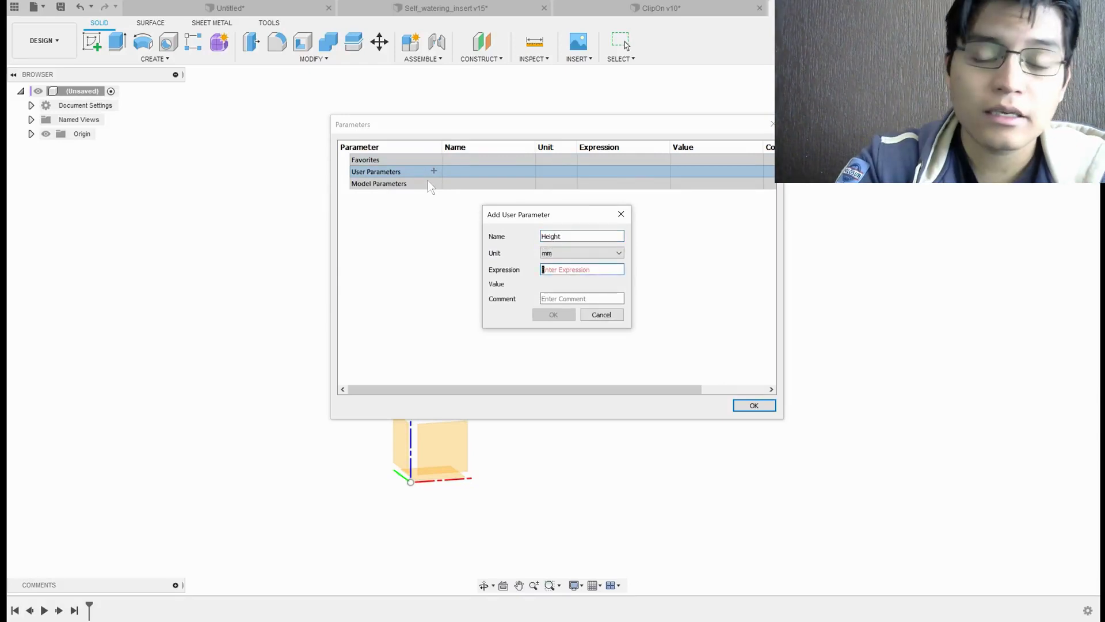
type("140")
key("Return")
left_click(434, 171)
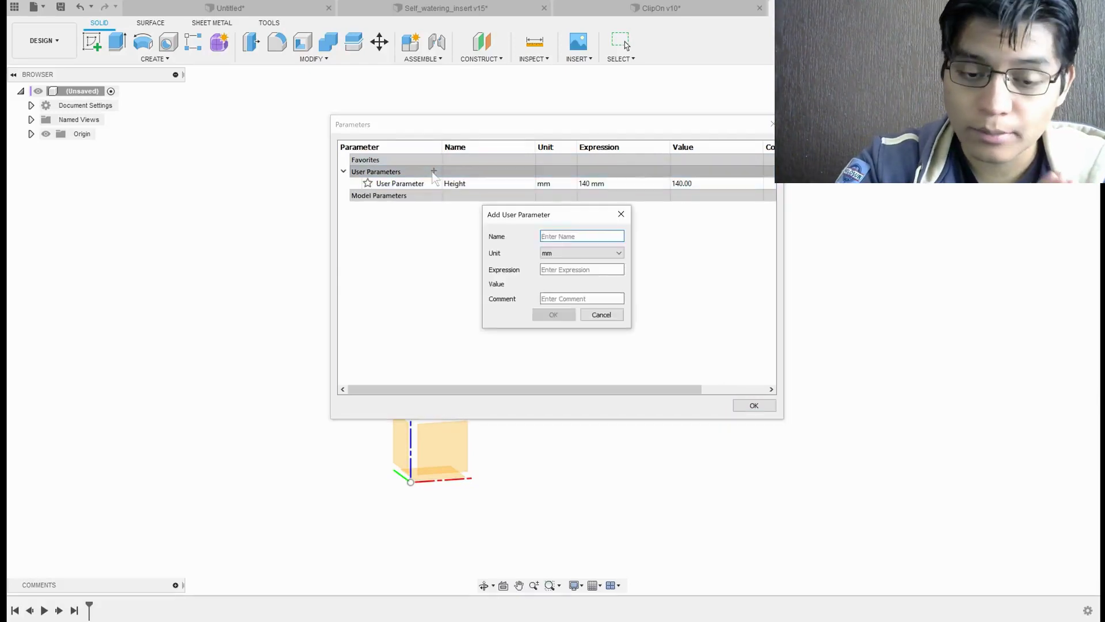
type("Upper")
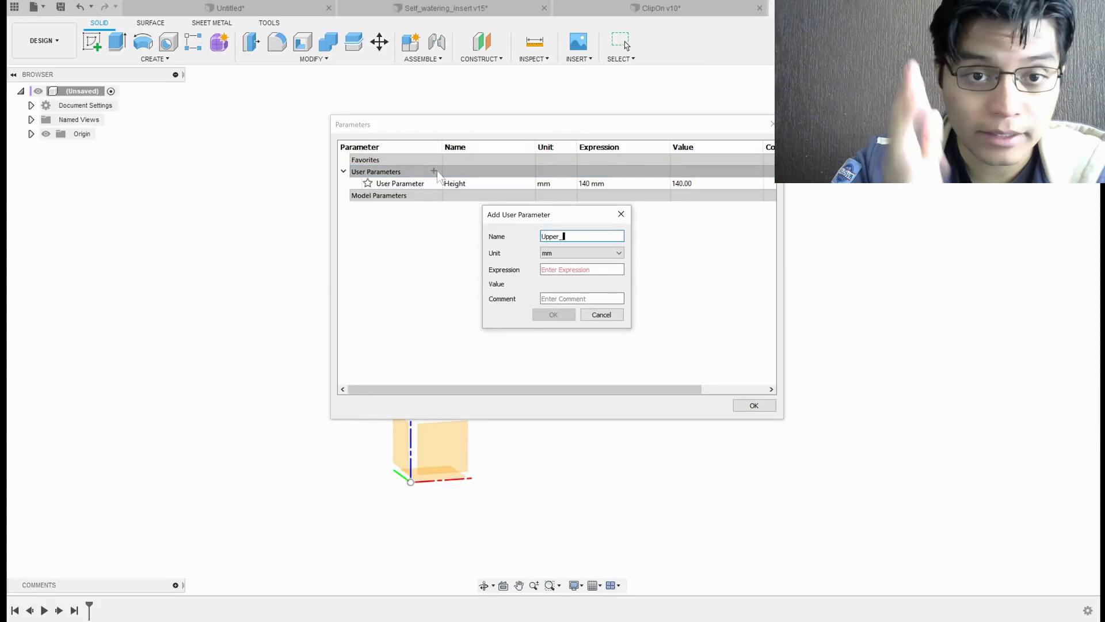
type("_diameter")
key("Tab")
key("Tab")
type("160")
key("Return")
Add user parameter Bottom_diameter = 130 mm and close the parameter table.
left_click(434, 171)
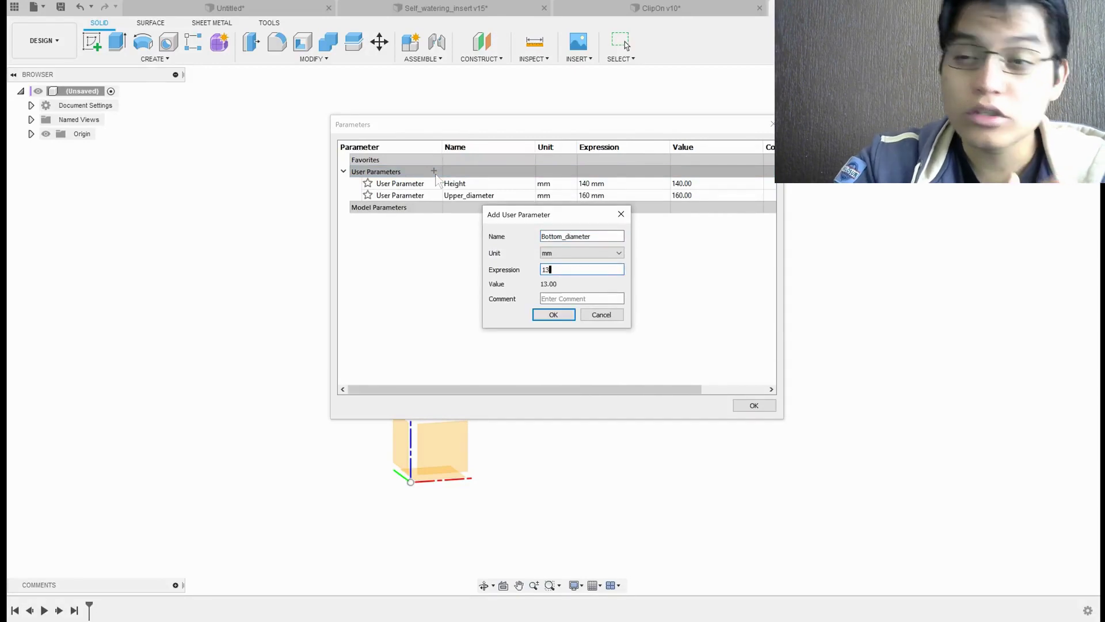
key("Return")
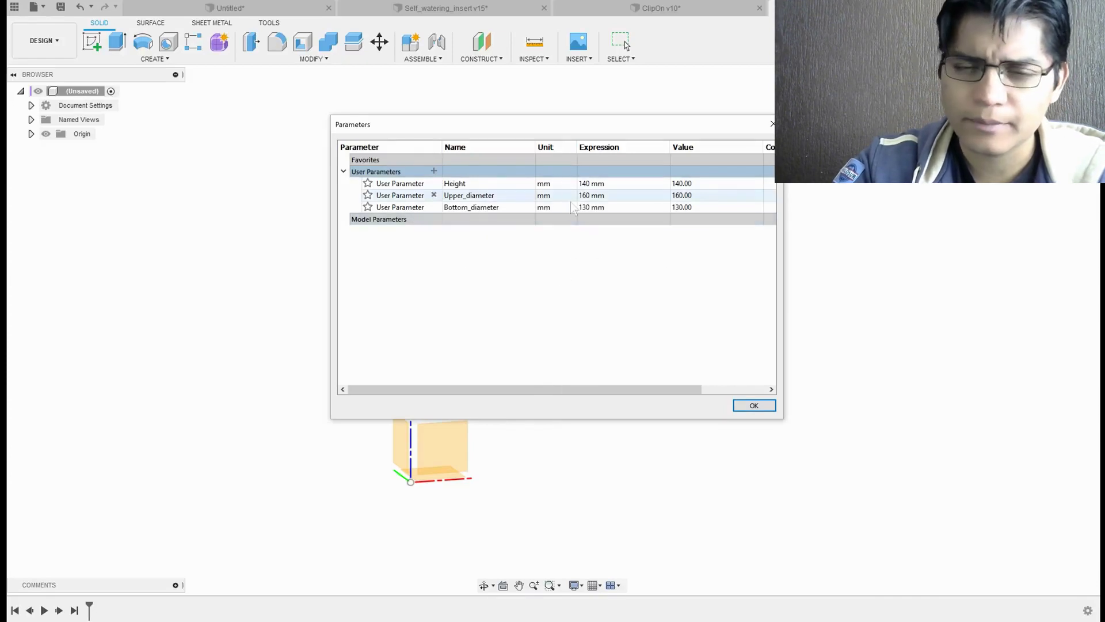
left_click(755, 405)
mouse_move(409, 280)
left_mouse_down()
mouse_move(378, 321)
mouse_move(364, 308)
left_mouse_up()
key("Escape")
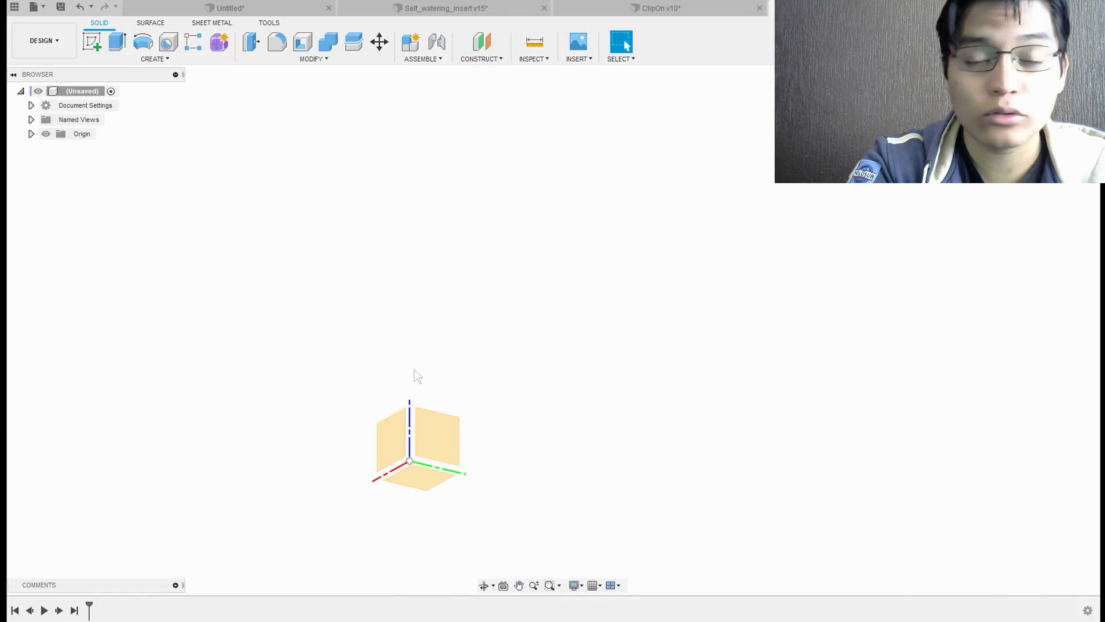
Create a cylinder on the XY plane with Upper_diameter diameter and 140 mm Height.
left_click(167, 59)
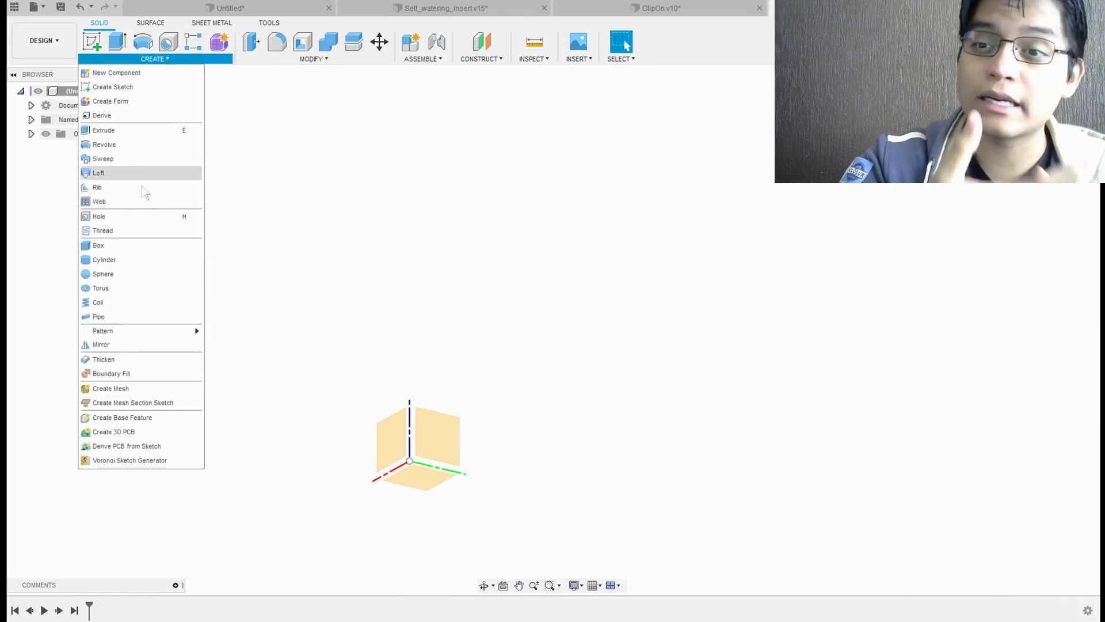
left_click(140, 256)
left_click(433, 489)
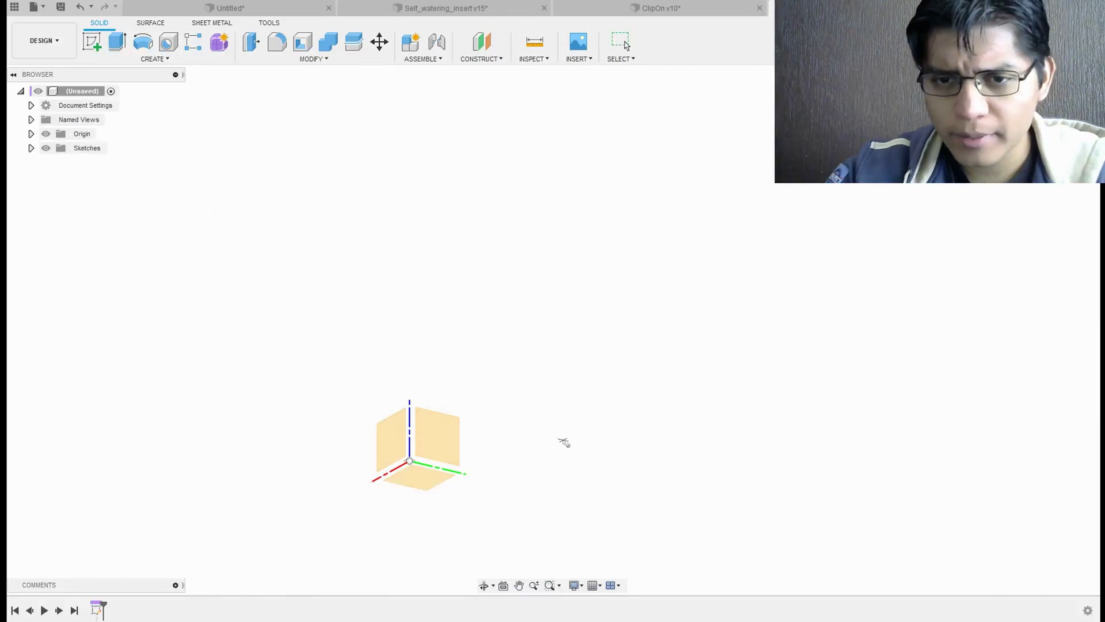
left_click(561, 442)
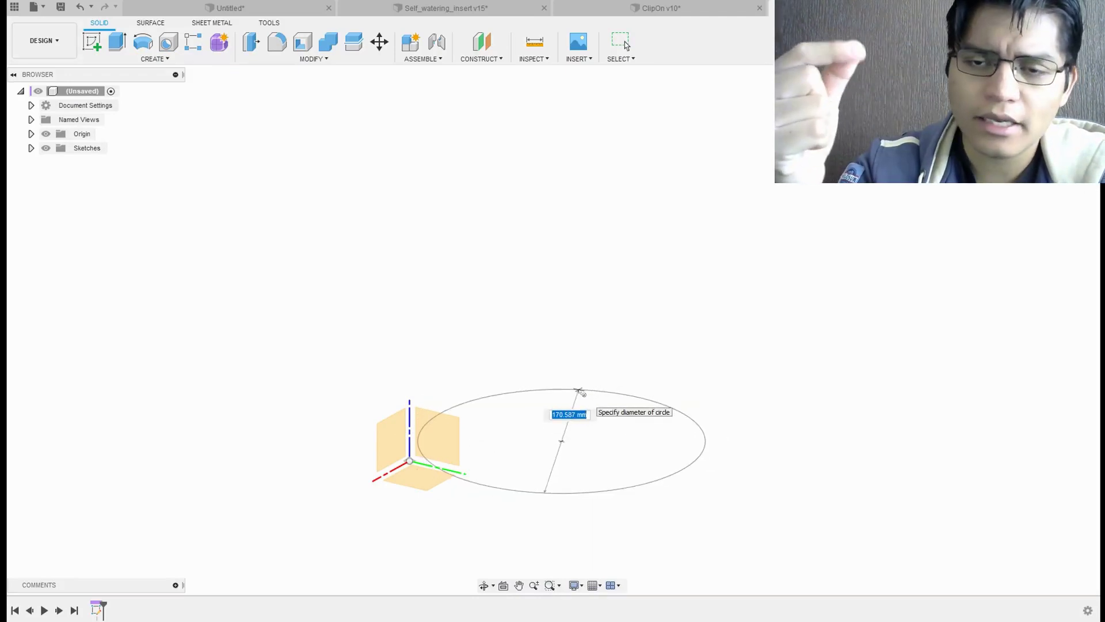
left_click(578, 391)
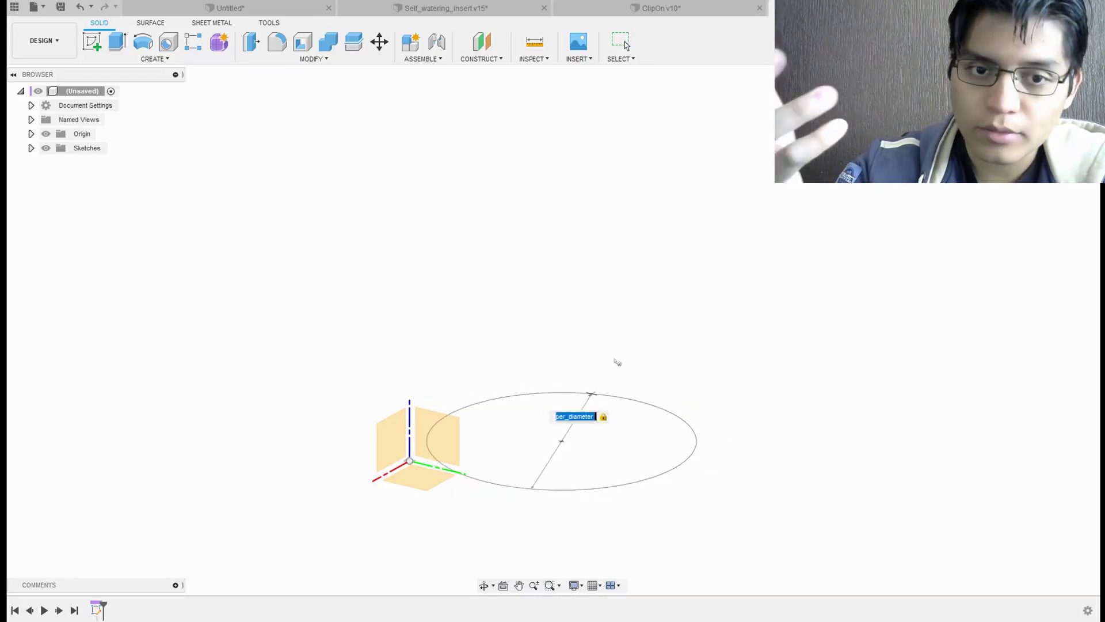
type("He")
type("140")
key("Return")
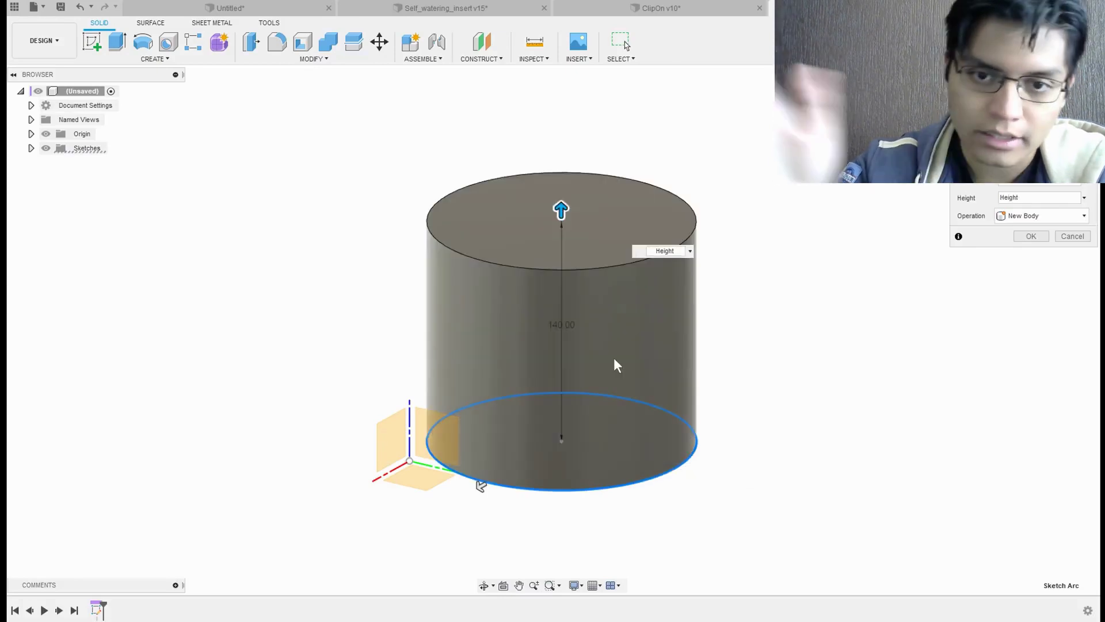
middle_click_drag(770, 295, 737, 253, "shift")
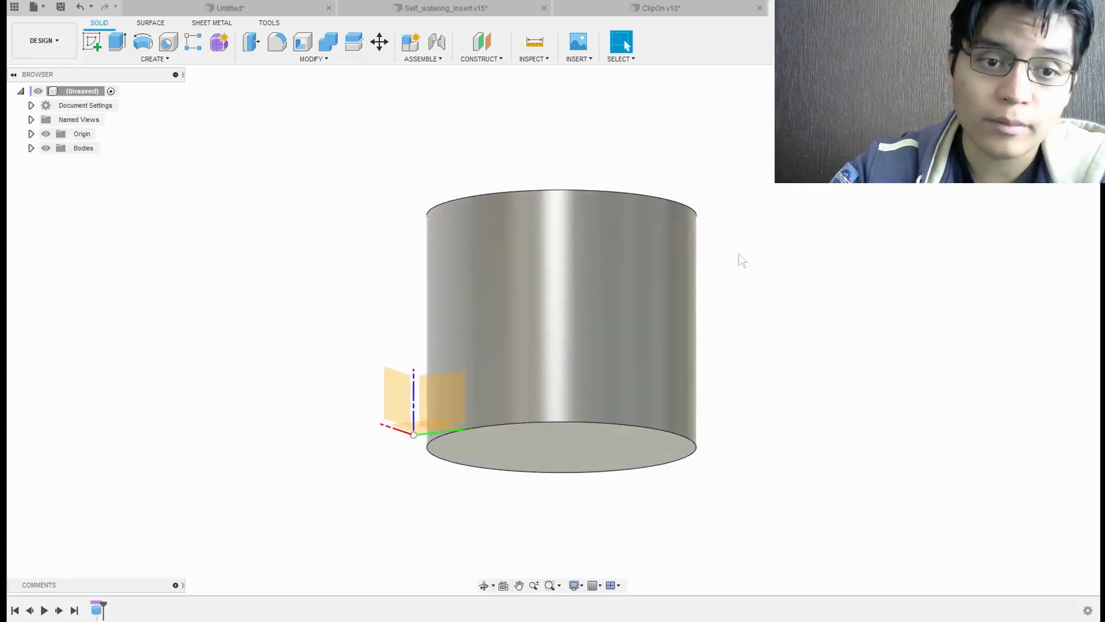
mouse_move(423, 311)
middle_mouse_down("shift")
mouse_move(680, 420)
mouse_move(382, 259)
middle_mouse_up("shift")
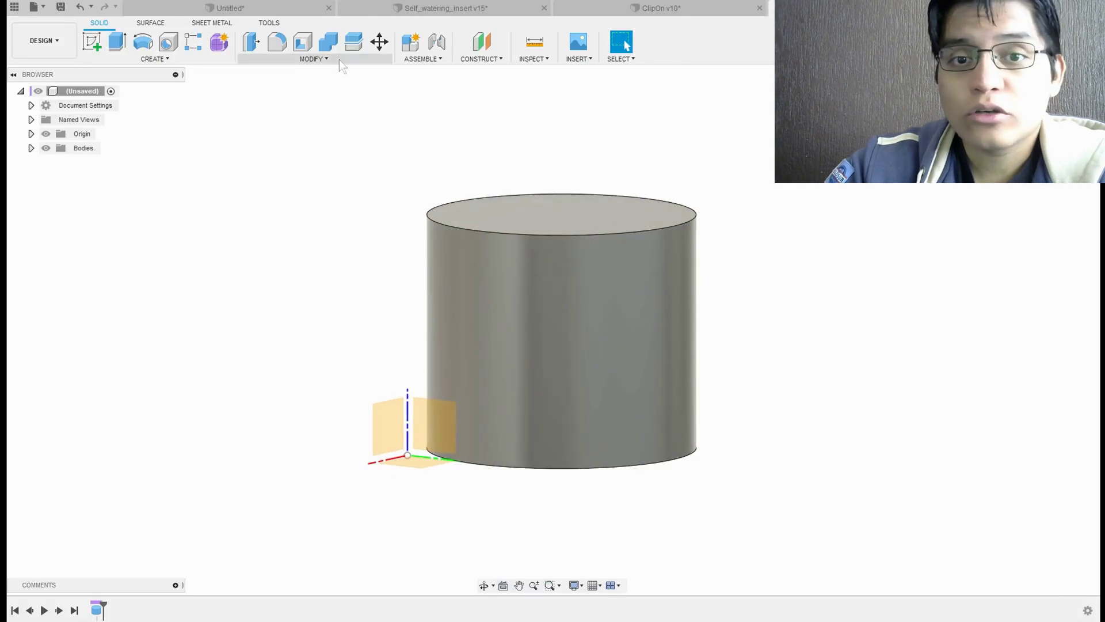
Start a two-distance chamfer on the cylinder's bottom edge.
left_click(333, 59)
left_click(317, 103)
left_click(621, 466)
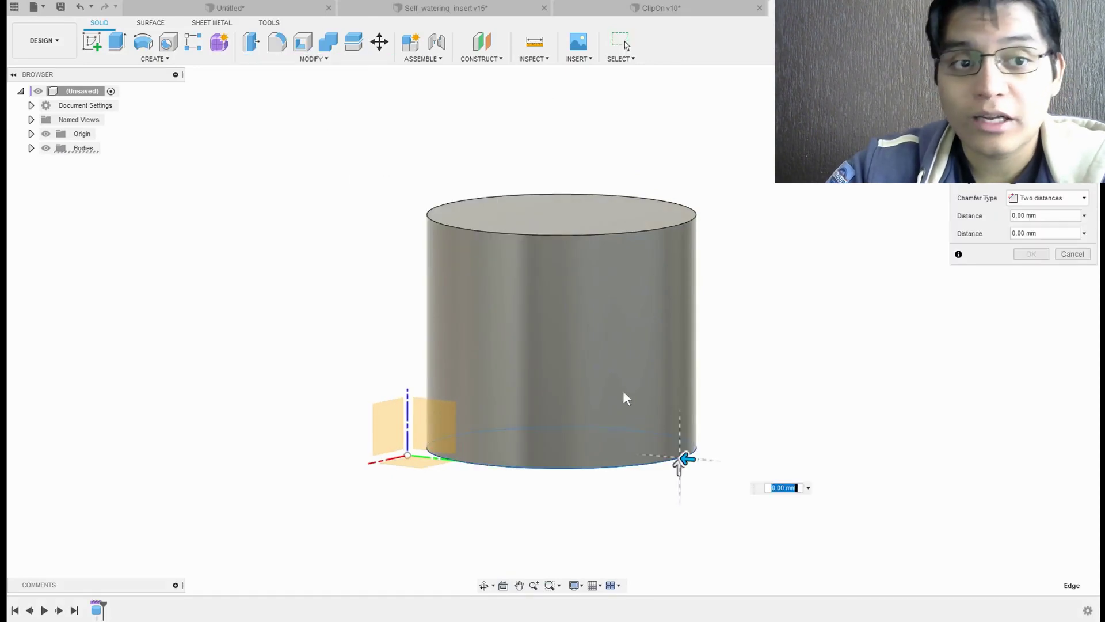
left_click(1047, 197)
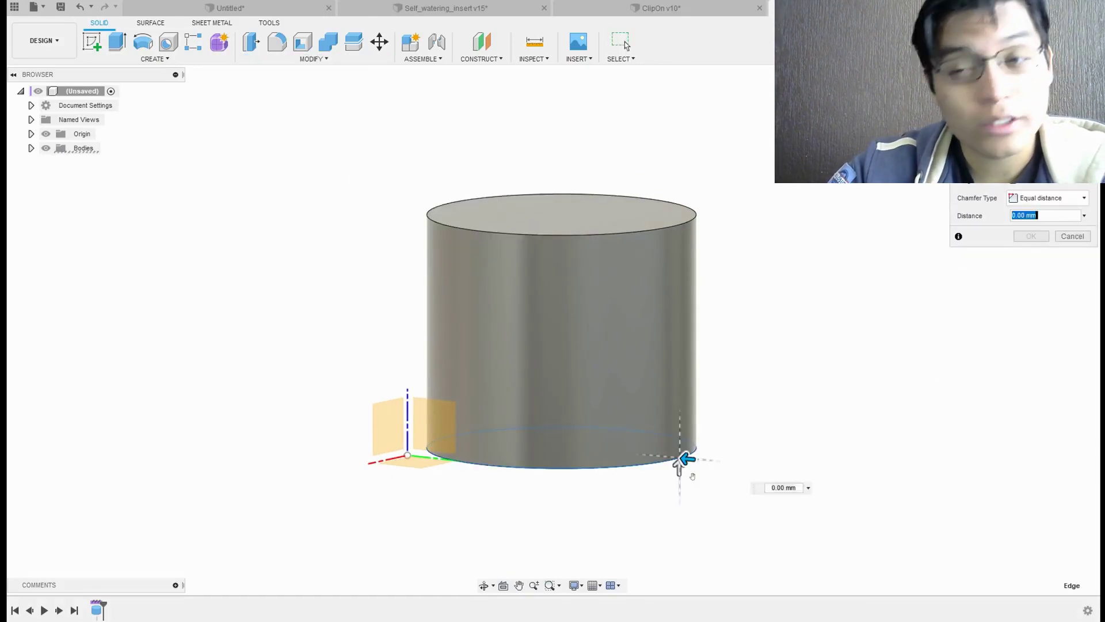
left_click(1053, 202)
left_click(1036, 223)
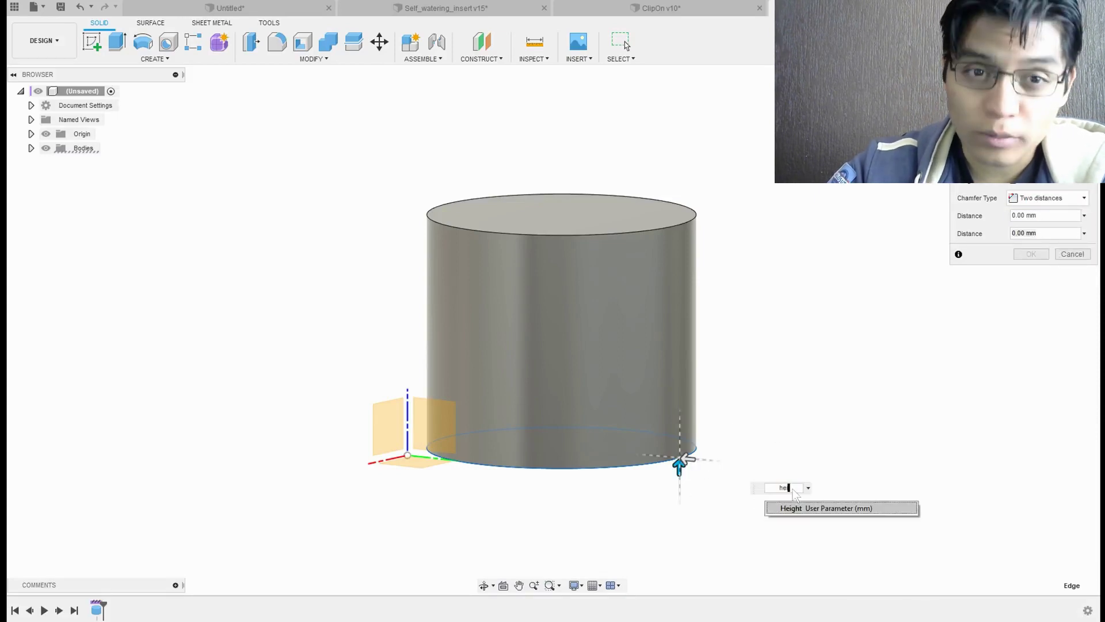
Set the chamfer distances to Height and (Upper_diameter - Bottom_diameter)/2.
key("Tab")
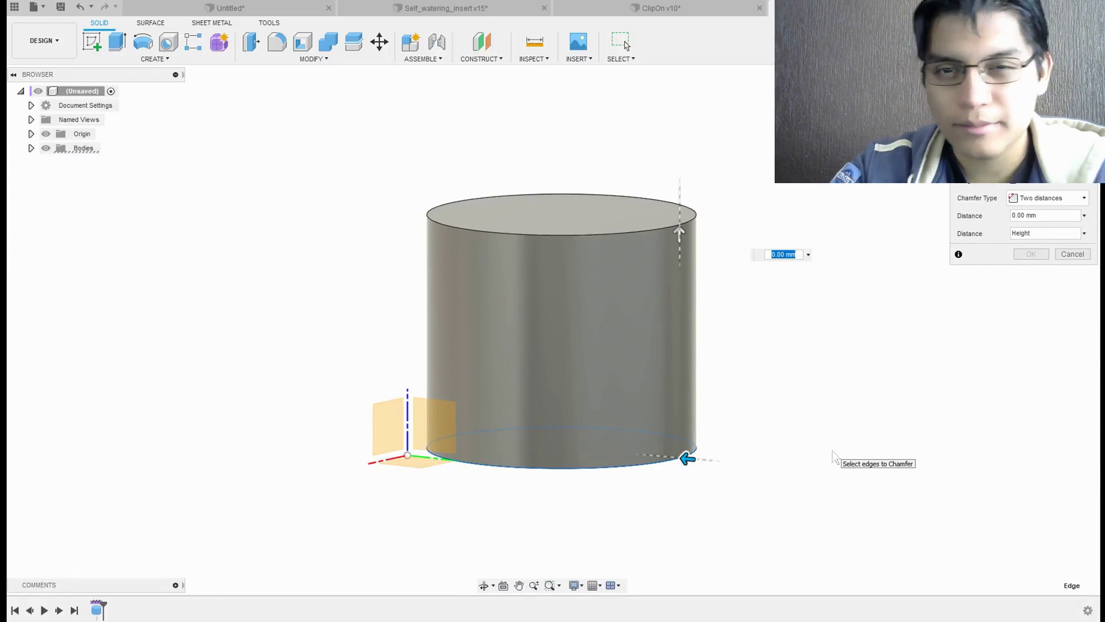
type("Up")
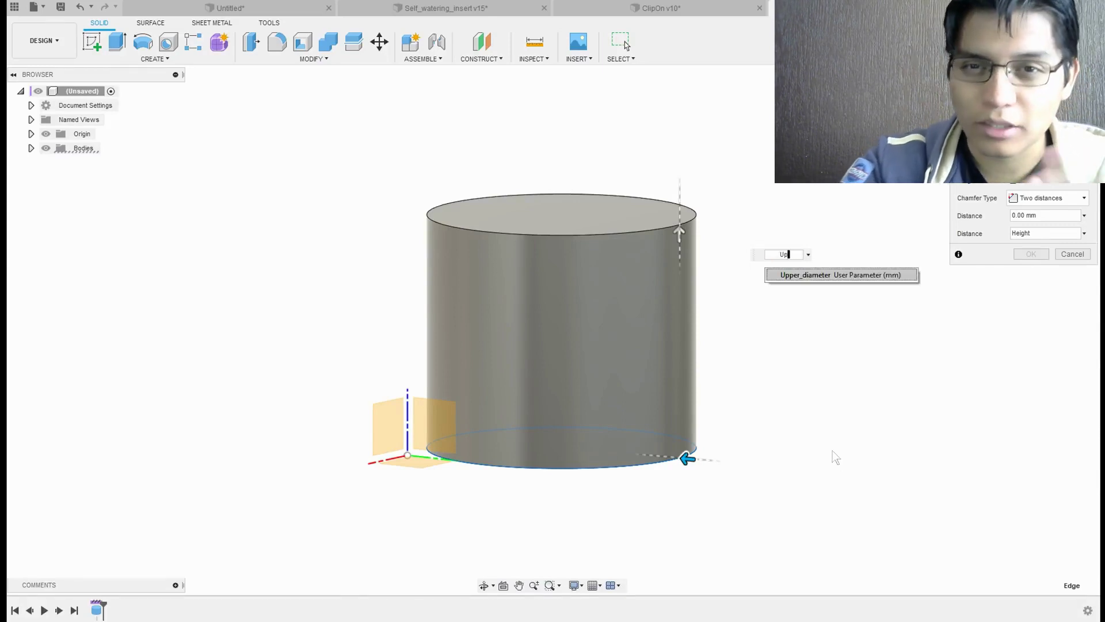
key("Tab")
type("Bo")
key("Tab")
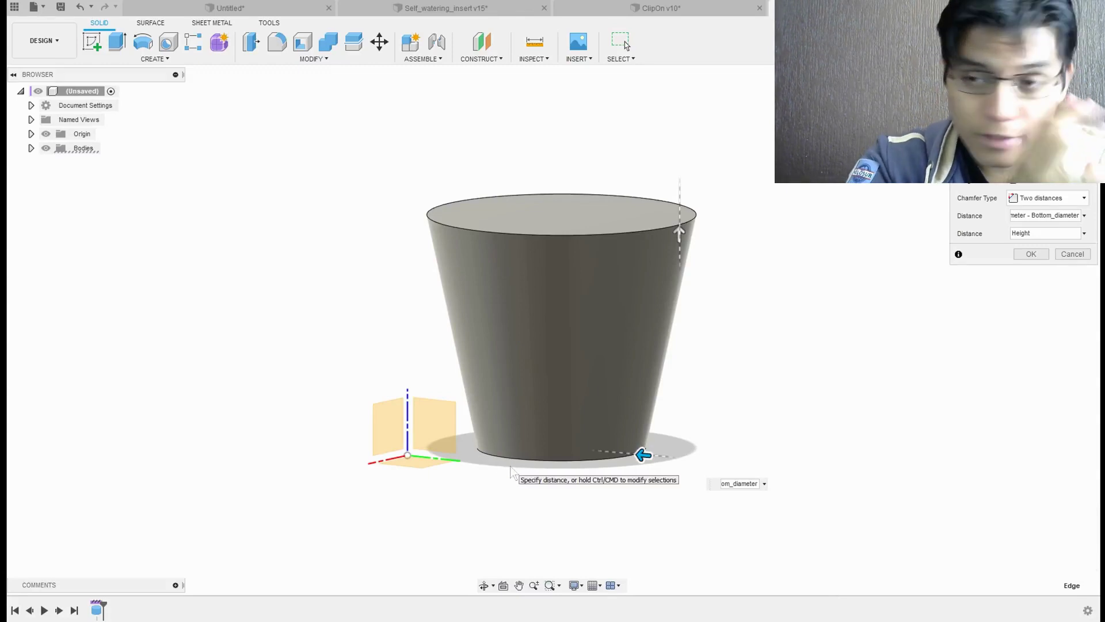
key("Home")
type(")/2")
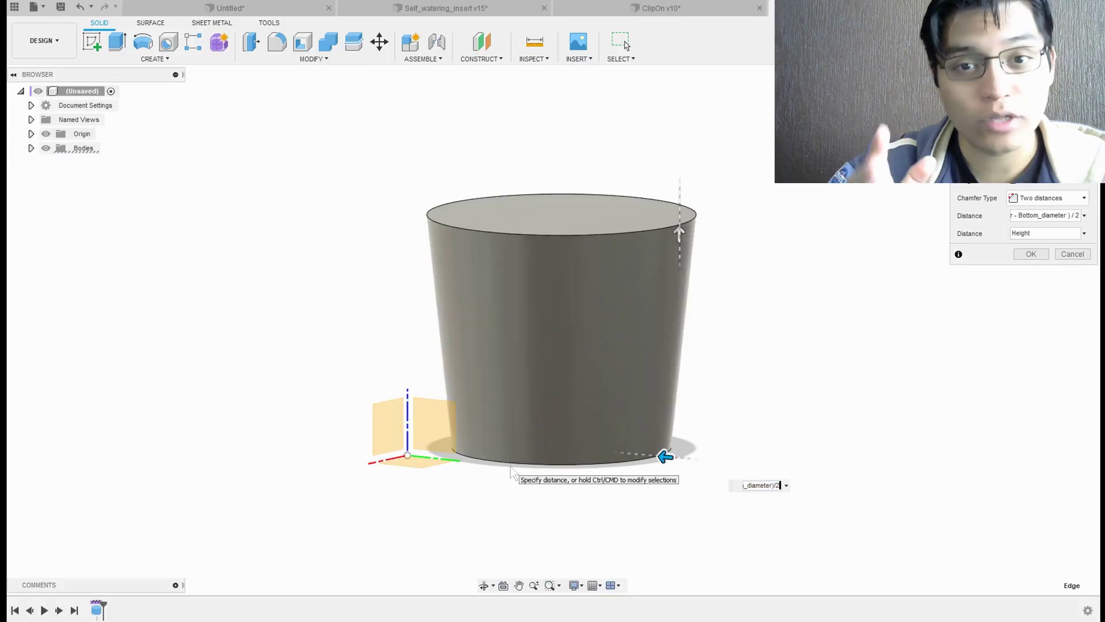
key("Return")
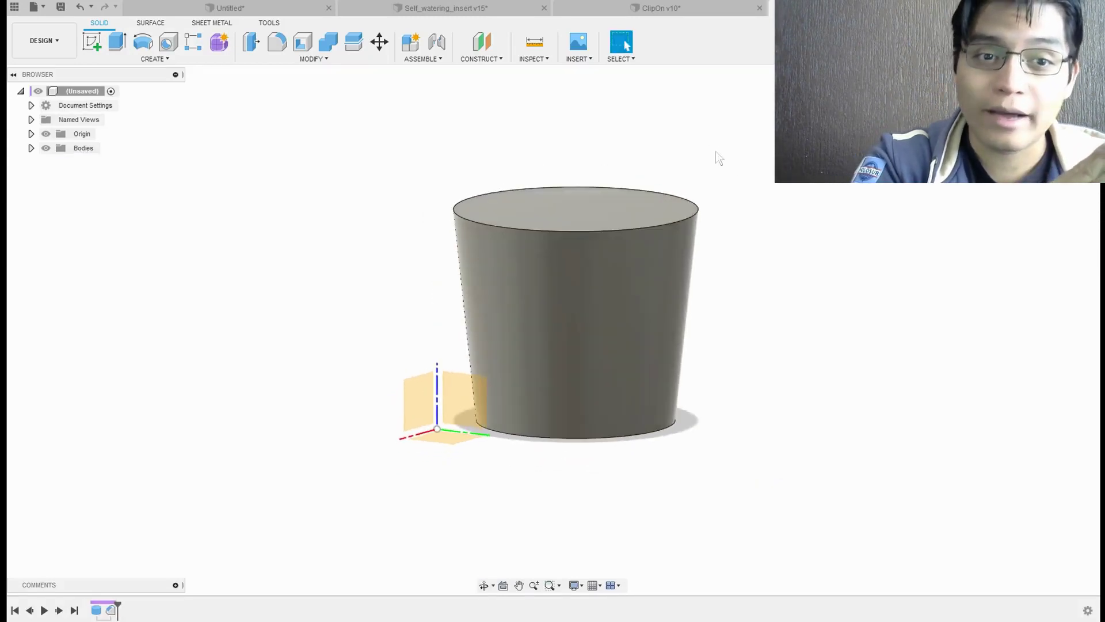
In Change Parameters, set Height 150 mm, Upper_diameter 170 mm and Bottom_diameter 110 mm.
left_click(314, 58)
left_click(288, 330)
left_click_drag(334, 124, 663, 160)
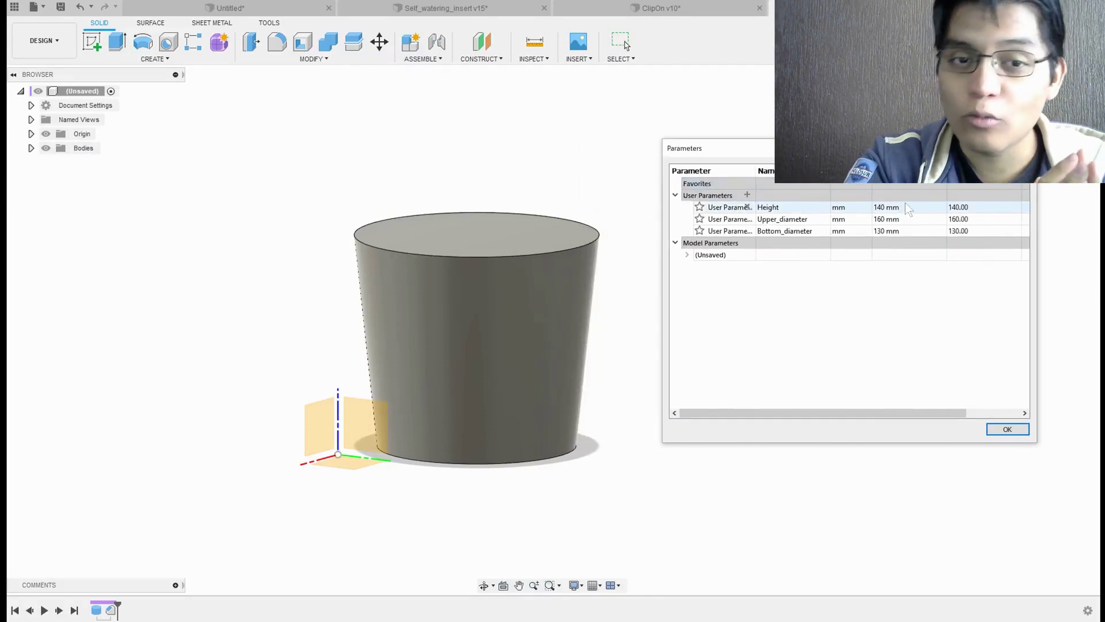
left_click(891, 207)
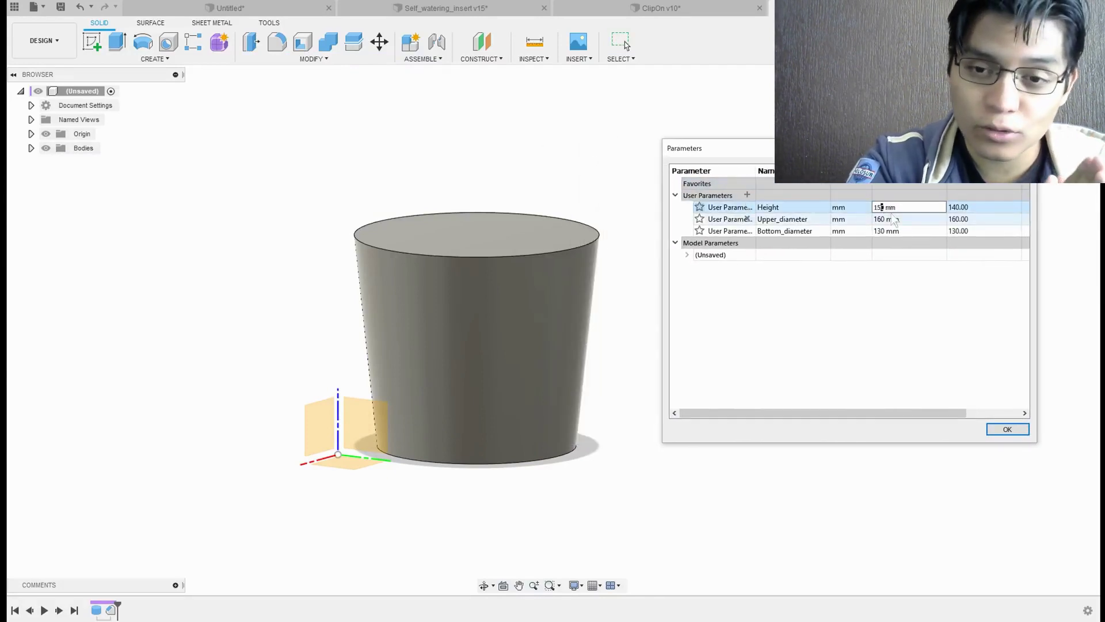
left_click(892, 220)
key("Delete")
type("7")
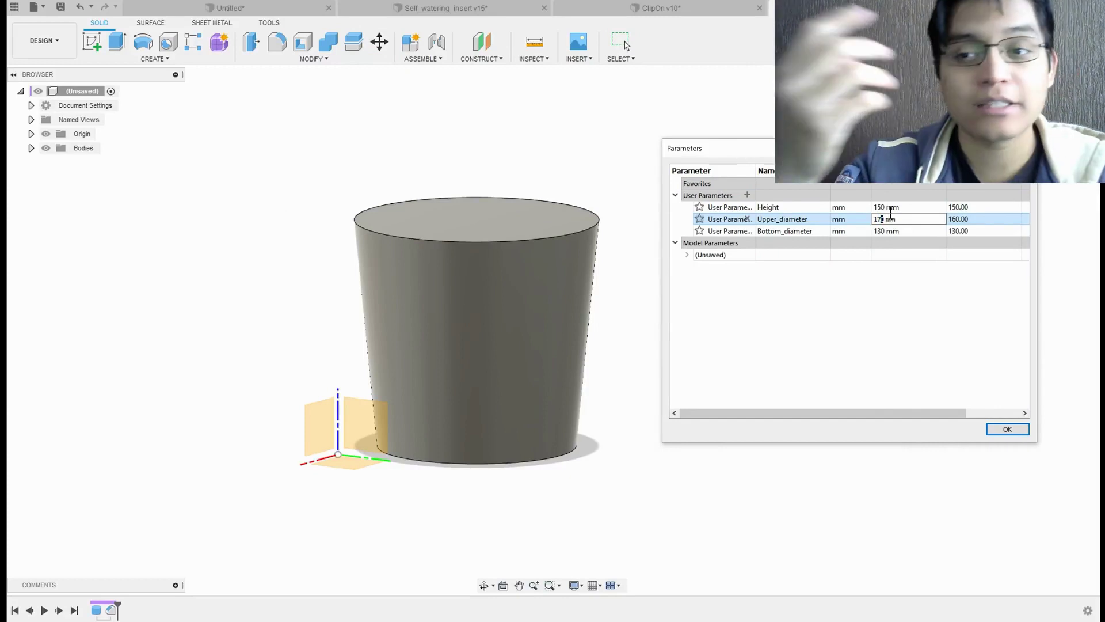
key("Return")
left_click(880, 231)
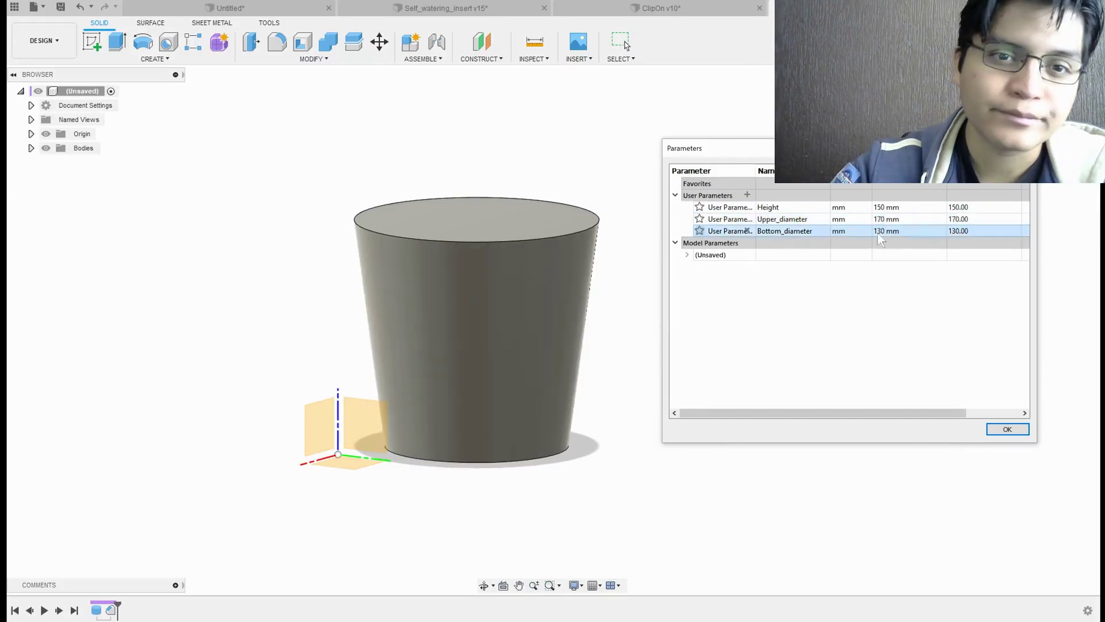
key("Return")
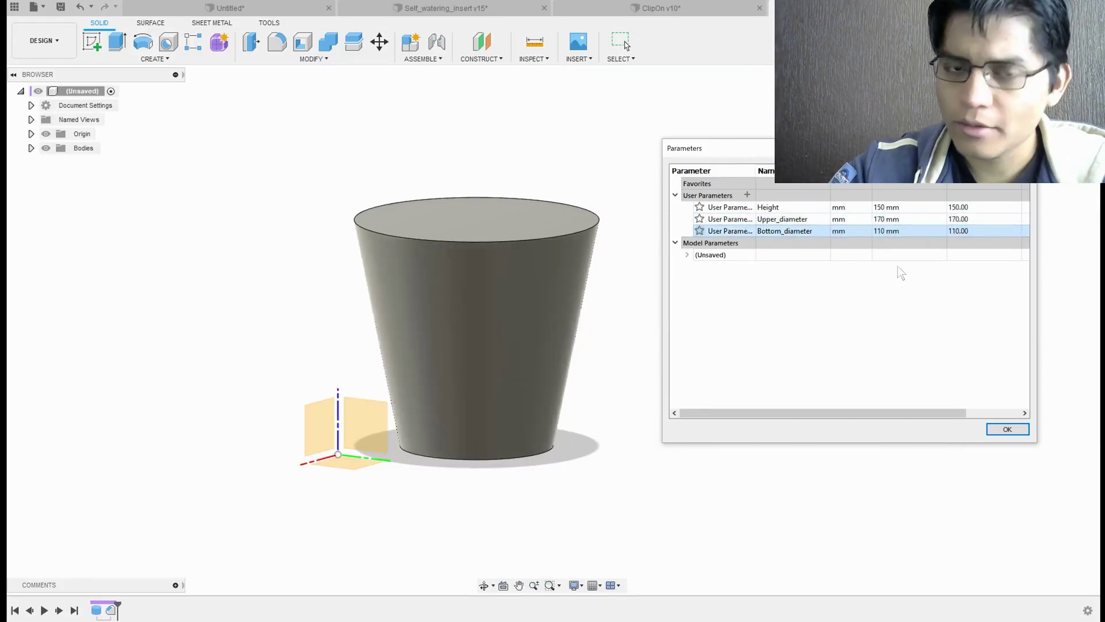
Add a new user parameter named Wall_thickness and close the parameter table.
left_click(747, 194)
type("Wall_thickness")
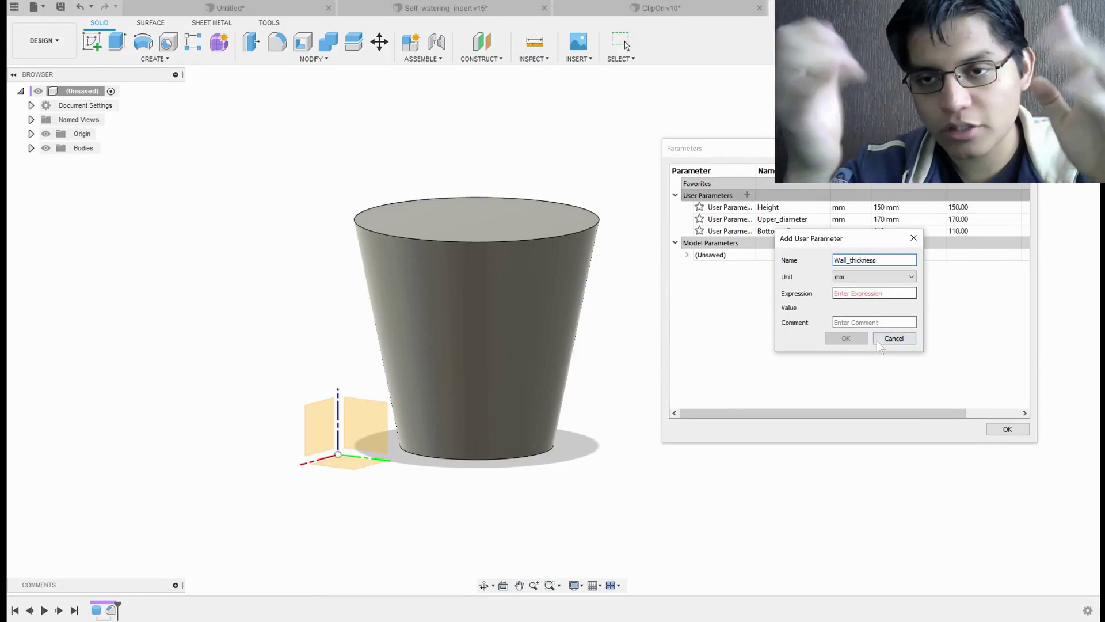
left_click(903, 294)
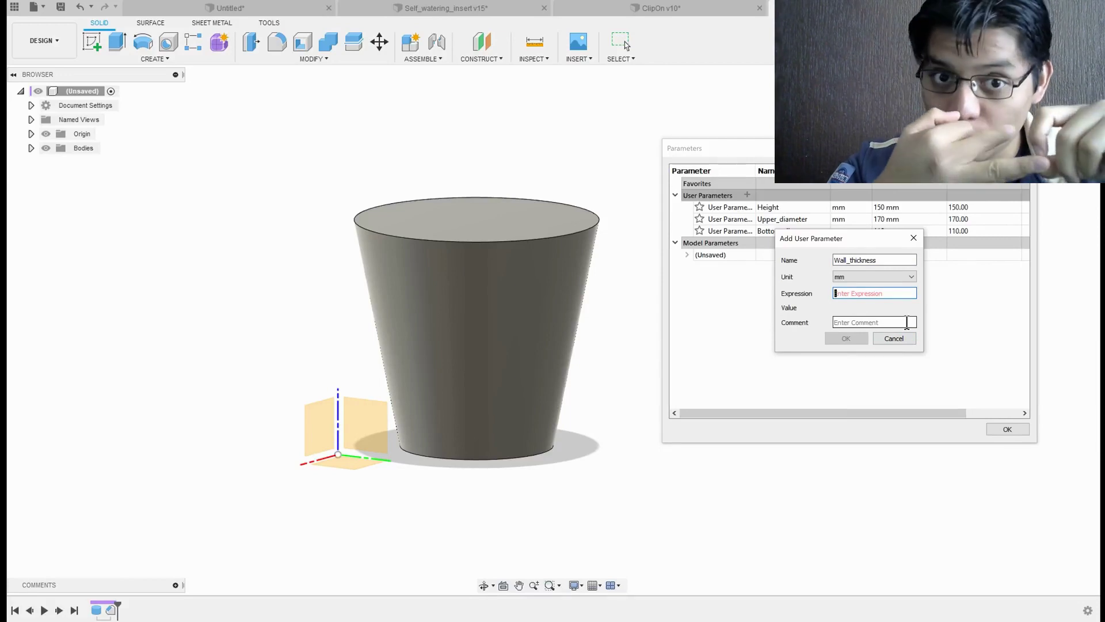
type("2")
left_click(852, 339)
left_click(1005, 430)
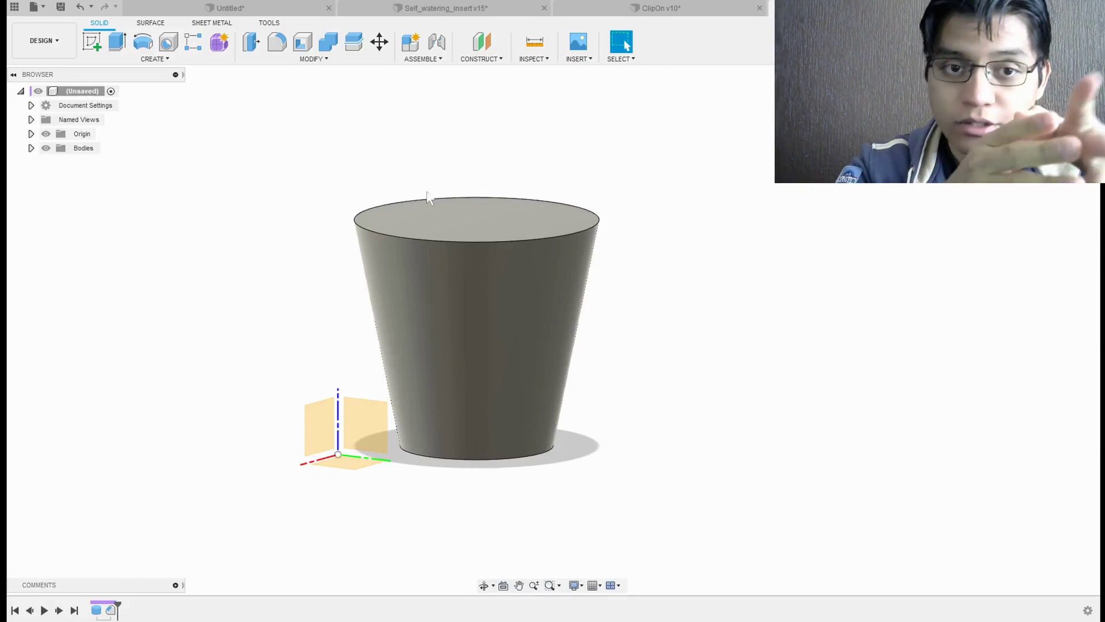
Shell the cup with the top face open, using Wall_thickness as the thickness.
left_click(302, 41)
left_click(495, 223)
type("W")
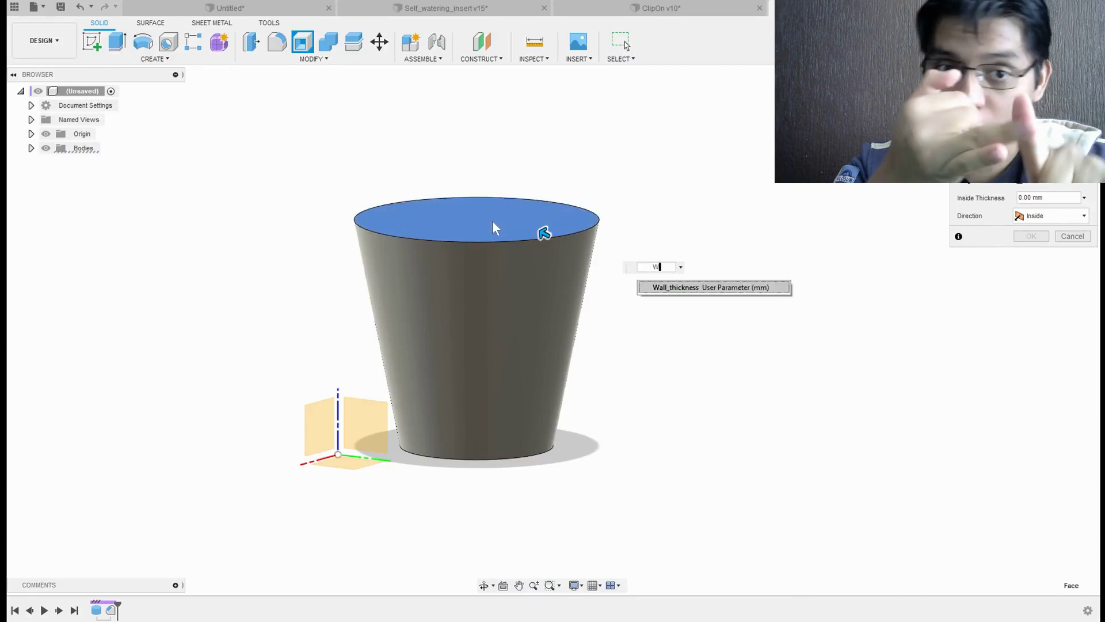
key("Return")
left_click(1033, 236)
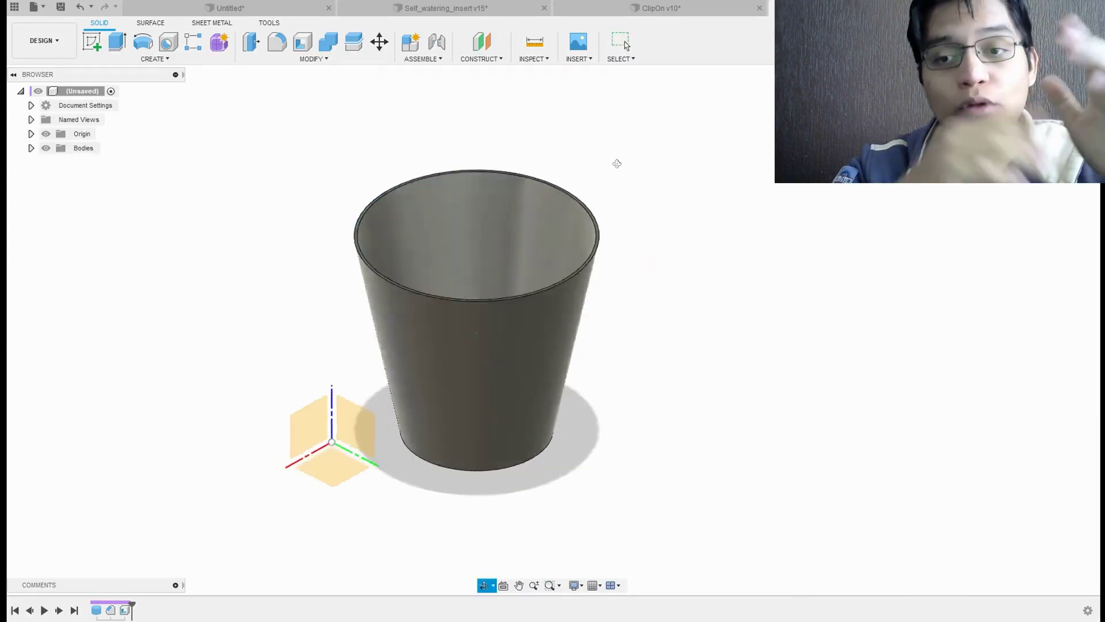
mouse_move(617, 165)
middle_mouse_down("shift")
mouse_move(548, 218)
mouse_move(607, 156)
mouse_move(587, 349)
middle_mouse_up("shift")
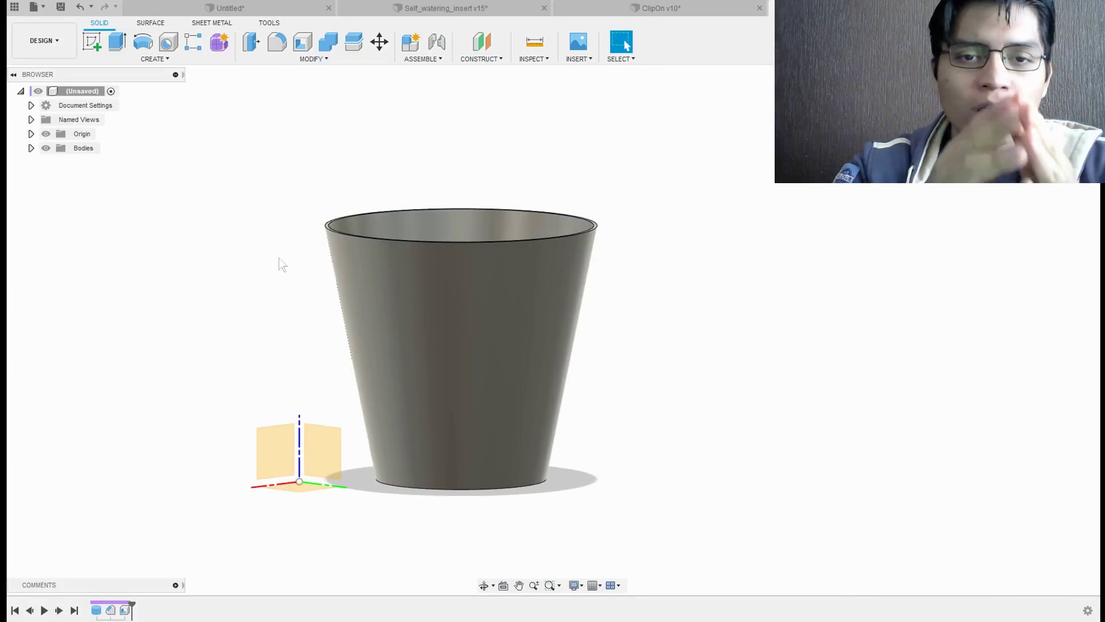
Review the parameter table, then orbit to look down into the hollowed cup.
left_click(313, 59)
left_click(319, 331)
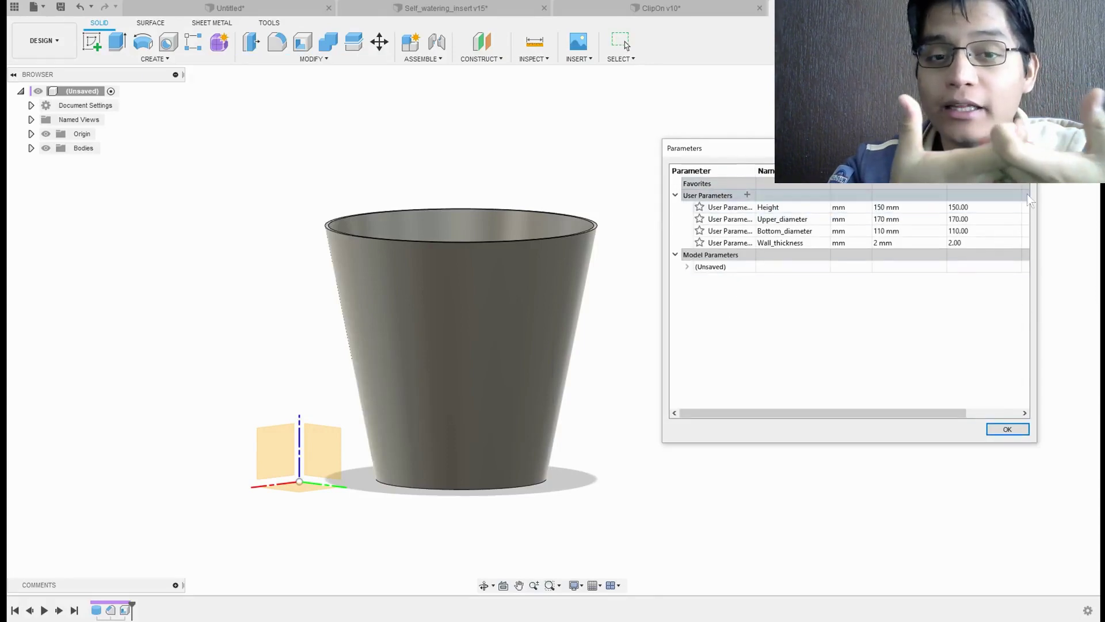
left_click(1027, 148)
middle_click_drag(555, 197, 541, 207, "shift")
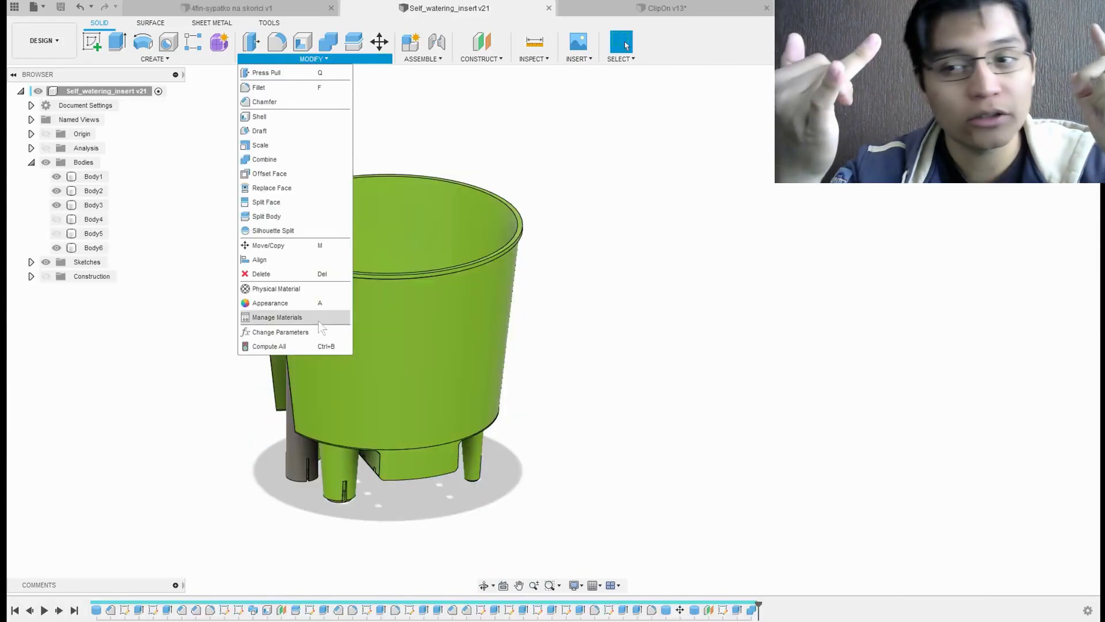
Set the insert's reservoir_height to 60 mm, height to 150 mm and diff_top_bottom to 20 mm.
double_click(820, 228)
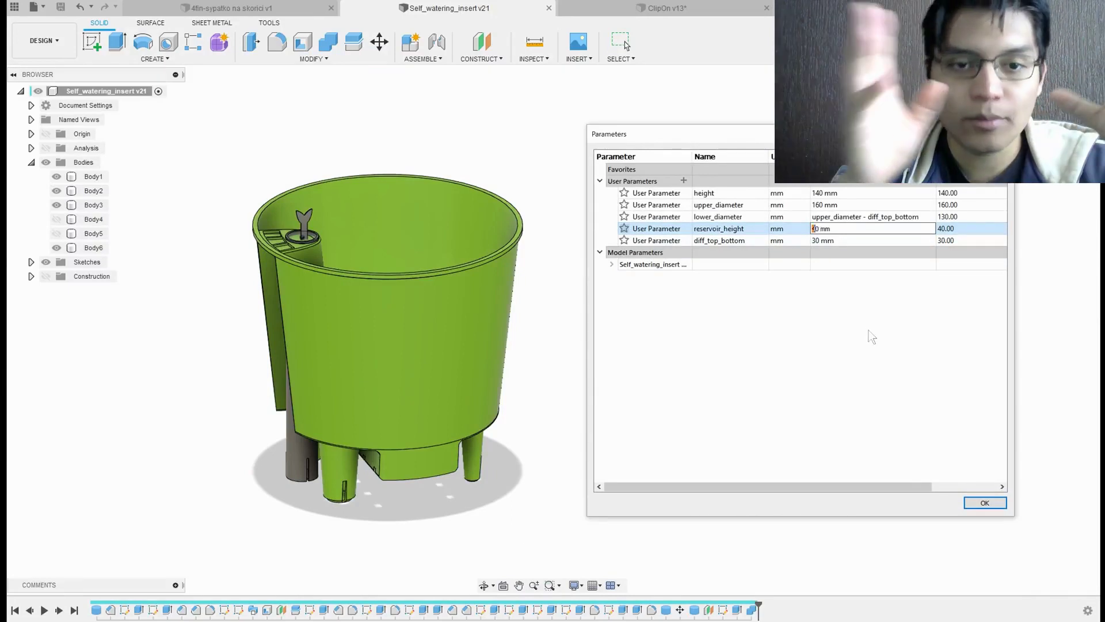
key("BackSpace")
key("BackSpace")
type("25")
type("0")
key("Tab")
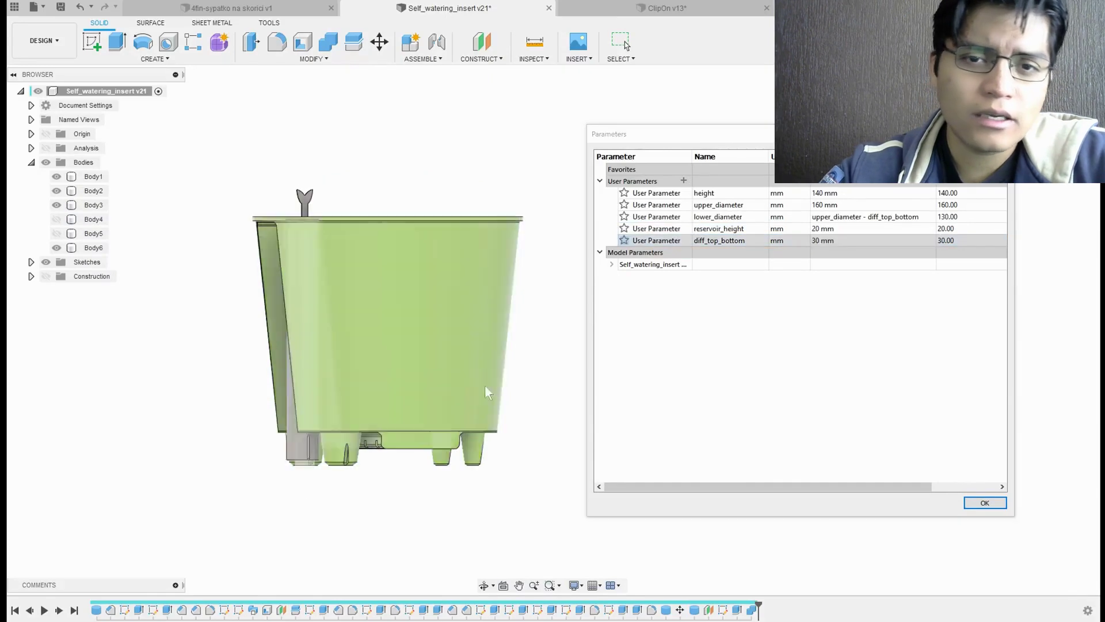
left_click(816, 229)
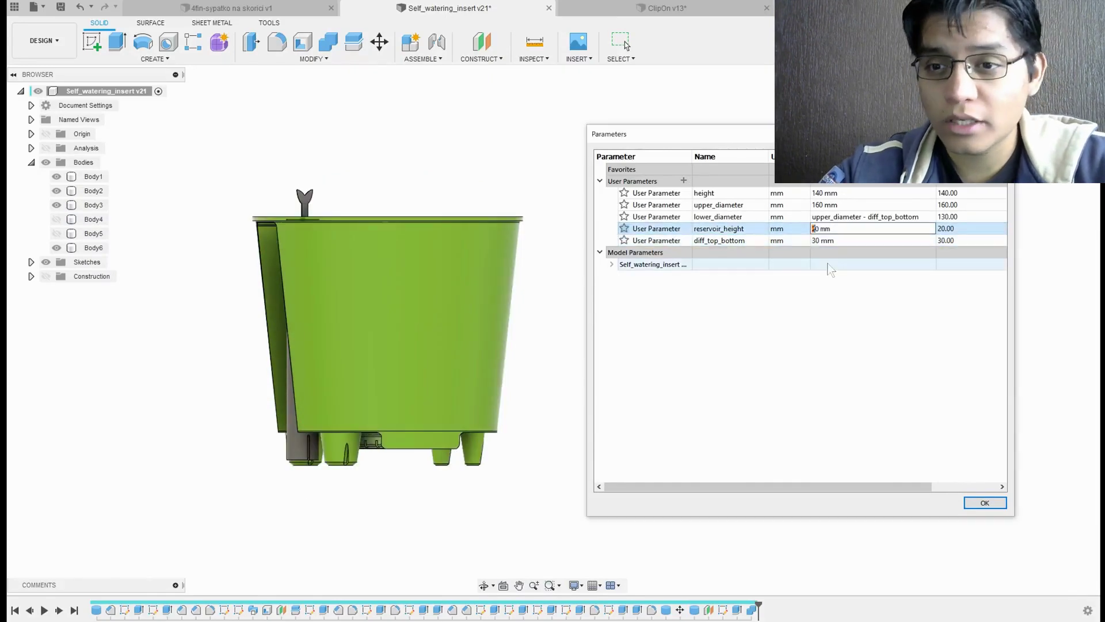
type("60")
left_click(815, 192)
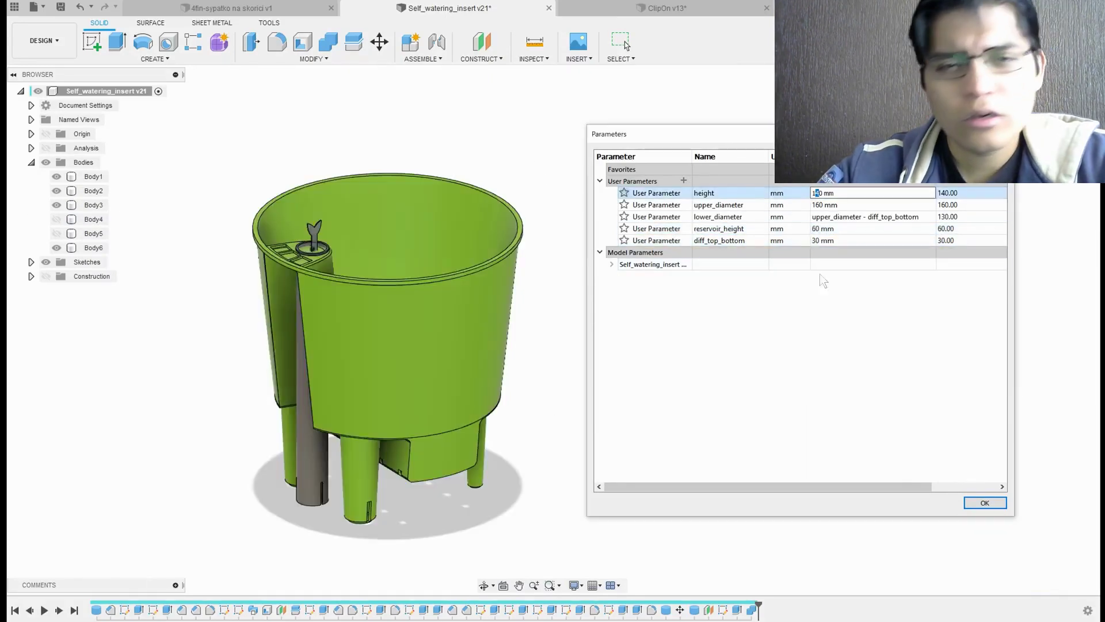
type("150")
key("Return")
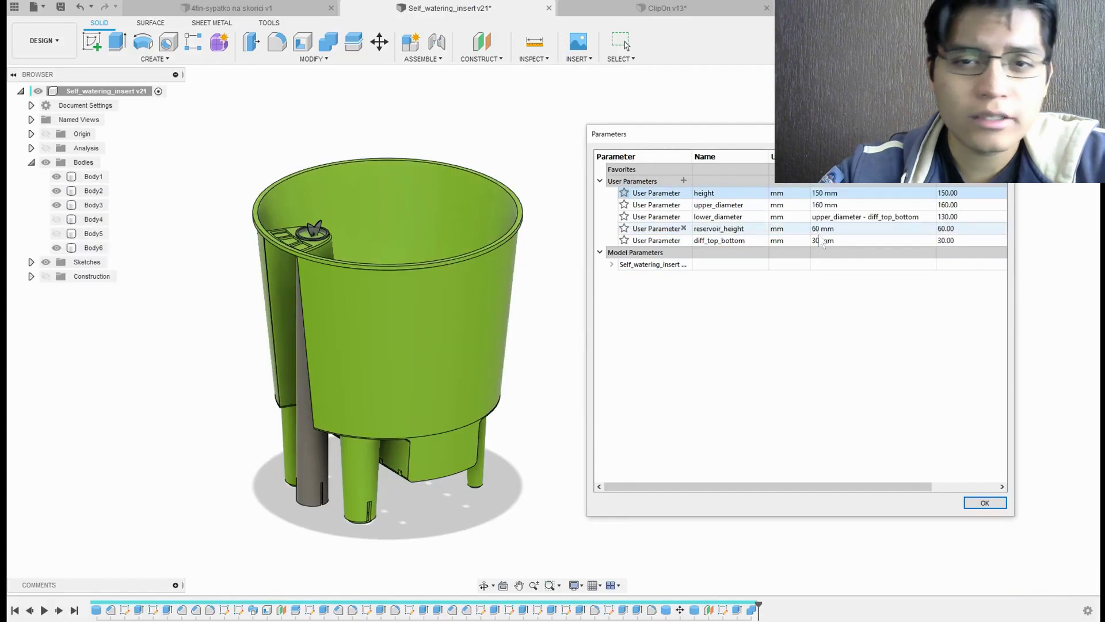
left_click(818, 240)
type("20")
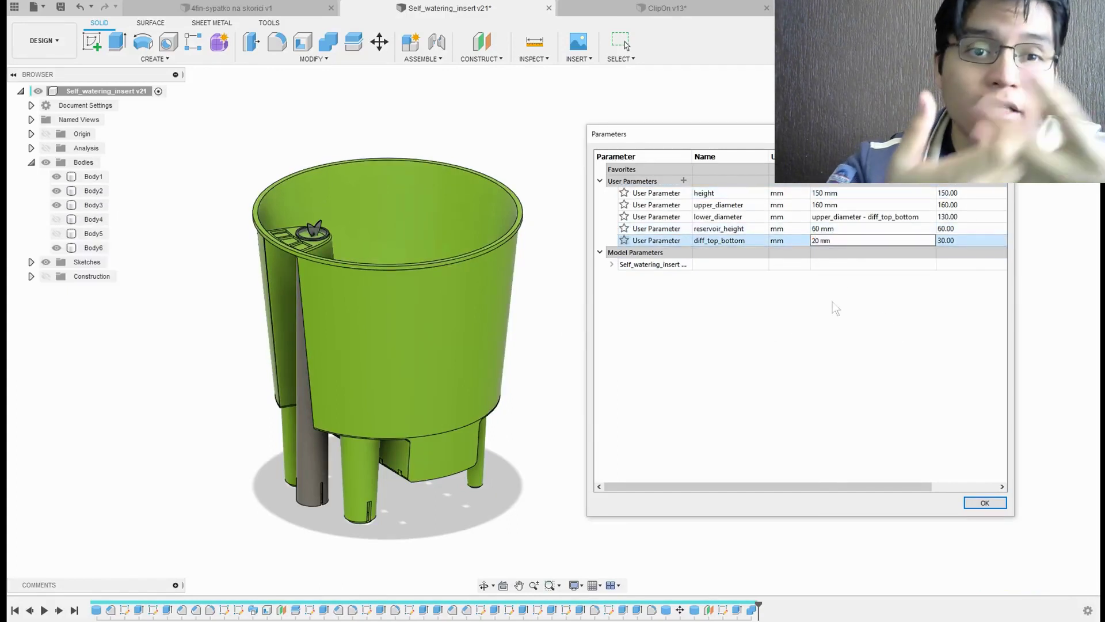
key("Return")
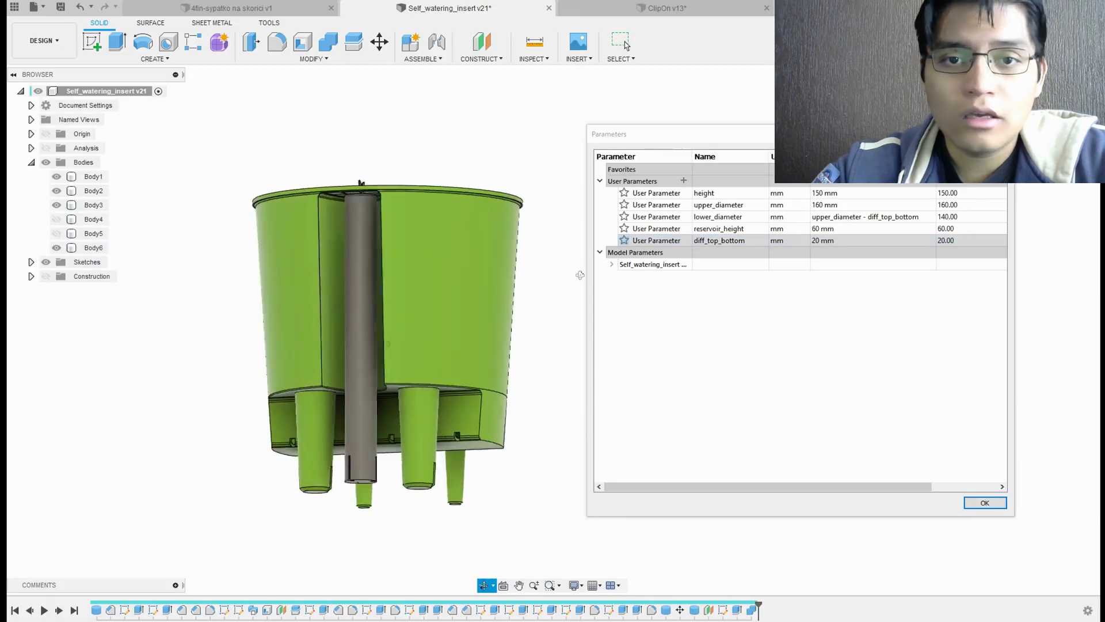
Switch to Self_watering_insert v15 and orbit around the insert and its sliced preview.
left_click(472, 7)
middle_click_drag(424, 128, 408, 193, "shift")
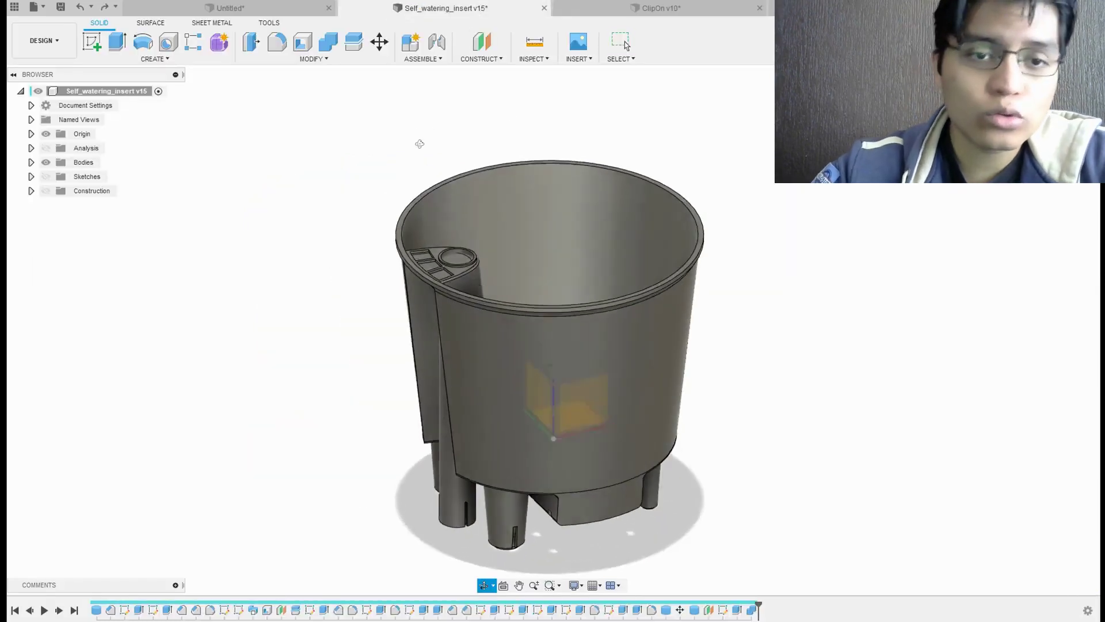
scroll(432, 239, "up", 5)
scroll(568, 252, "down", 5)
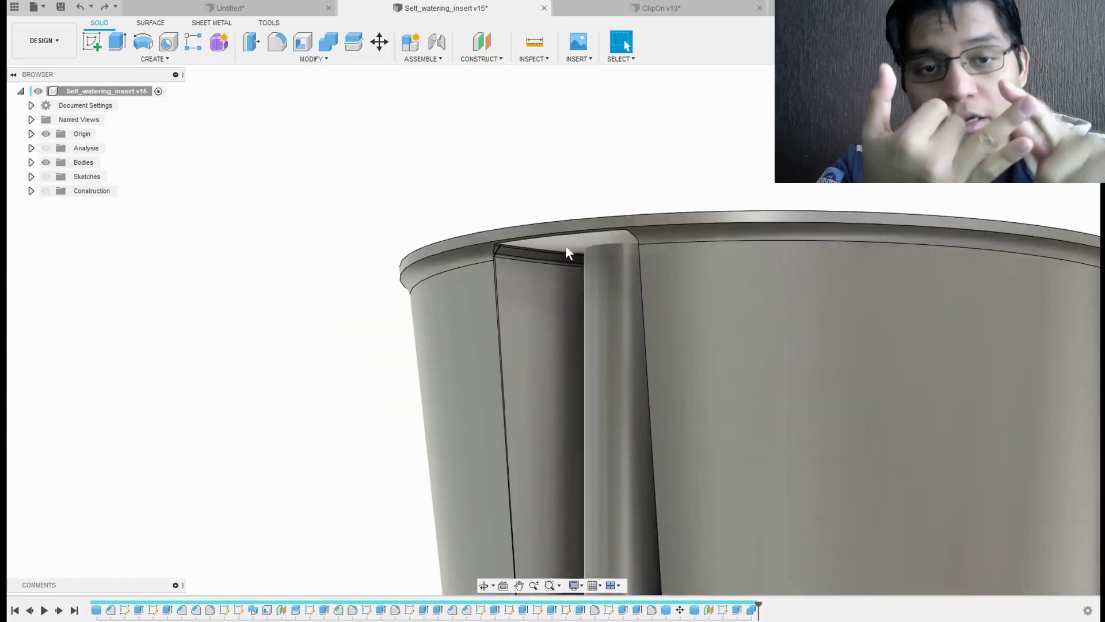
middle_click_drag(409, 172, 338, 232, "shift")
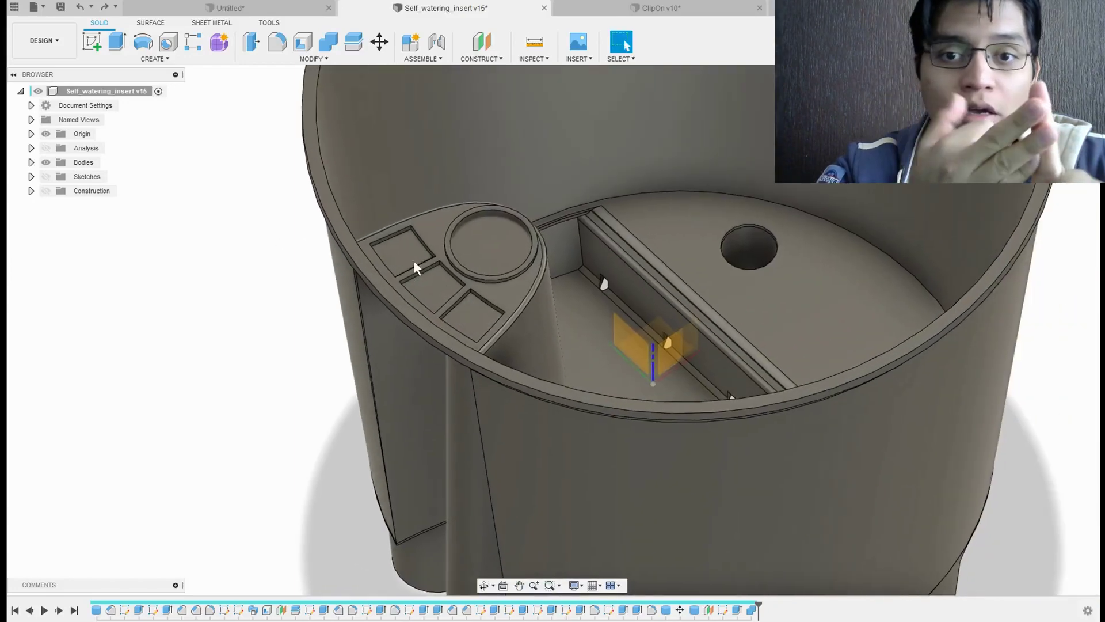
middle_click_drag(494, 263, 538, 247, "shift")
scroll(531, 305, "down", 3)
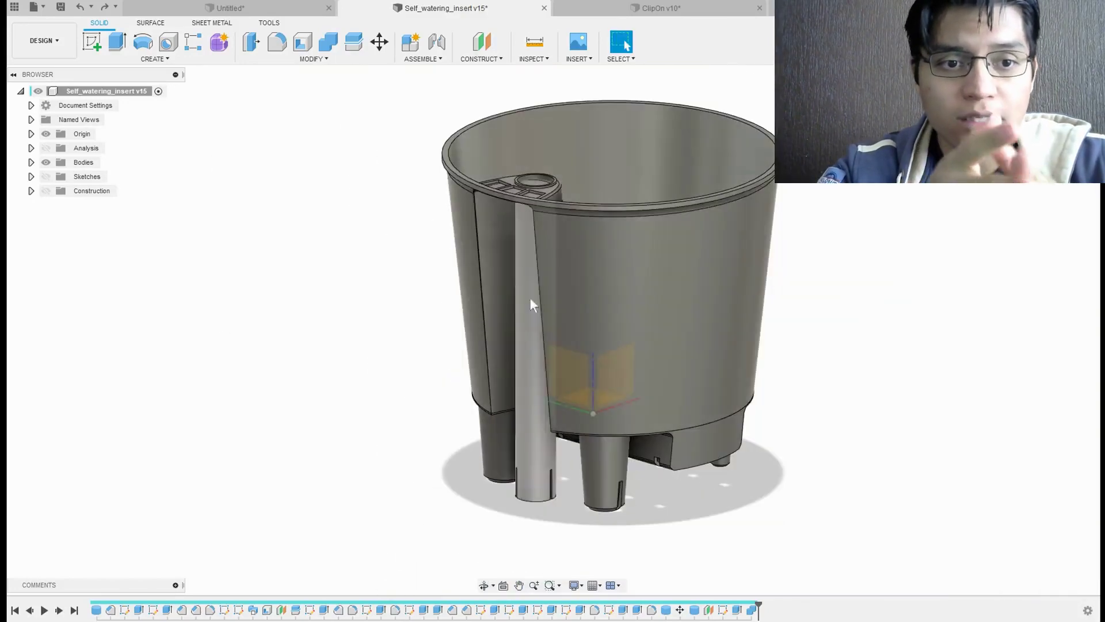
scroll(534, 209, "up", 5)
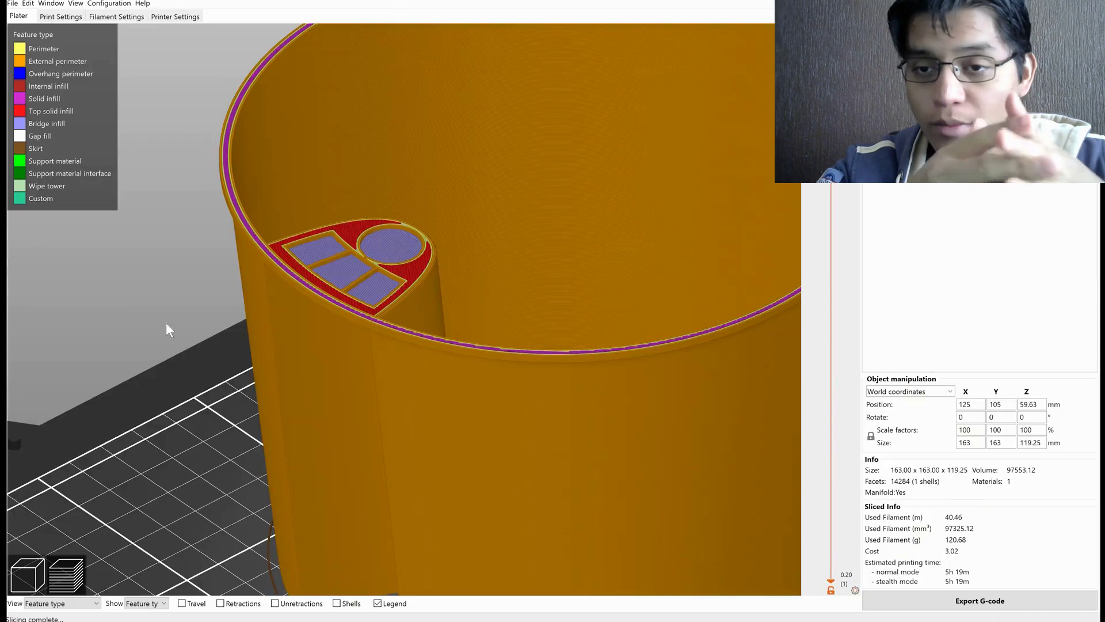
mouse_move(167, 329)
left_mouse_down()
mouse_move(509, 378)
mouse_move(228, 289)
mouse_move(401, 283)
left_mouse_up()
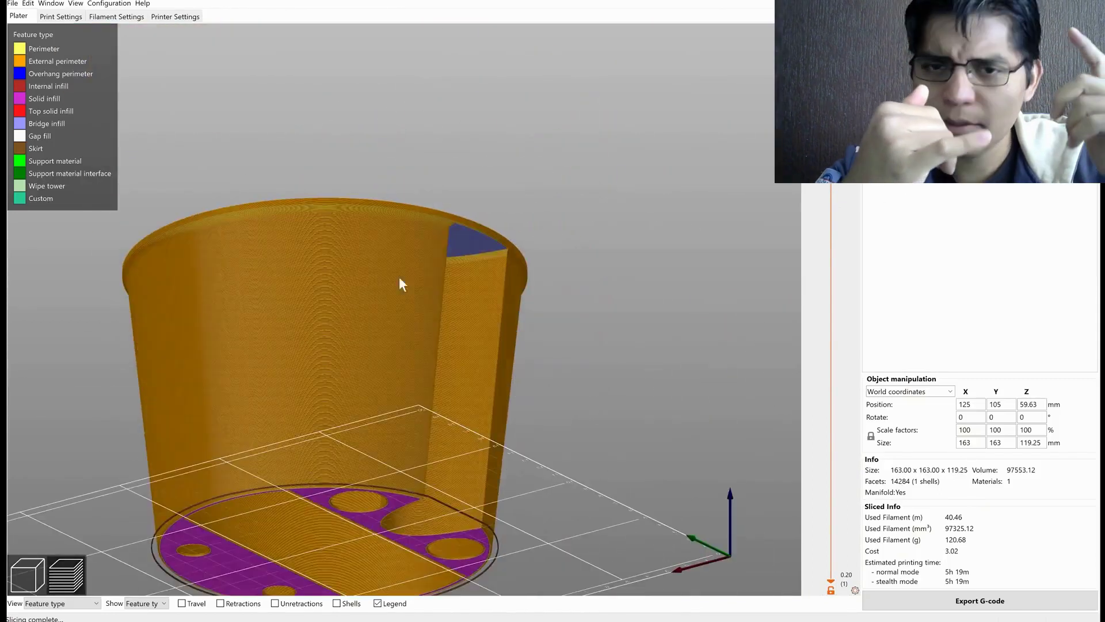
View the sliced insert from above and lower the layer slider to reveal rim infill.
mouse_move(473, 524)
left_mouse_down()
mouse_move(581, 402)
mouse_move(582, 474)
mouse_move(401, 489)
left_mouse_up()
mouse_move(416, 224)
left_mouse_down()
mouse_move(188, 278)
mouse_move(285, 250)
left_mouse_up()
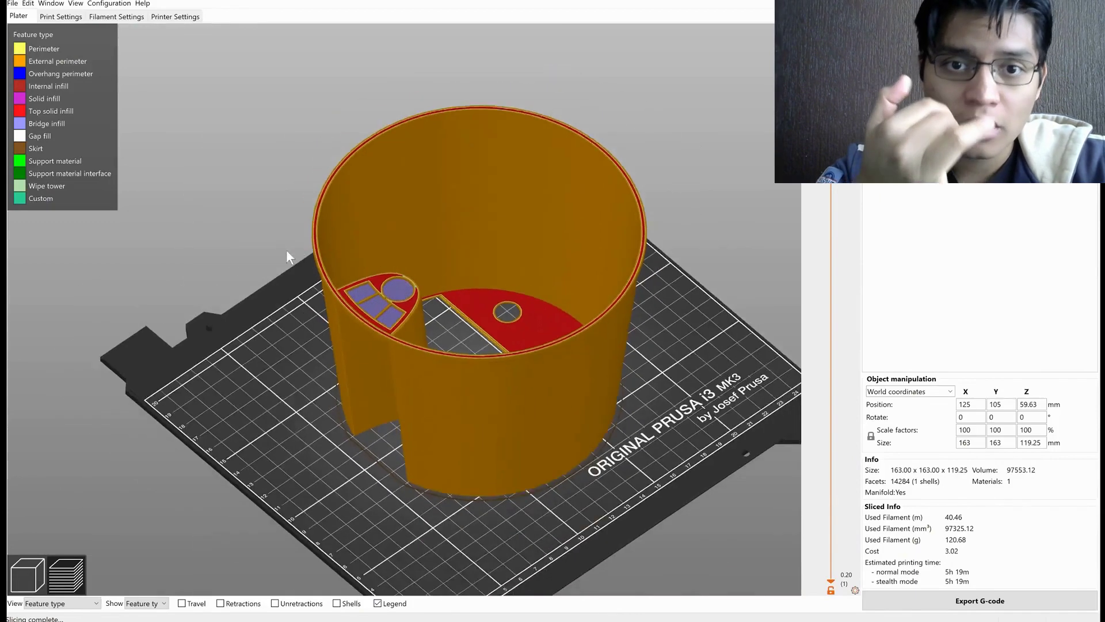
scroll(491, 328, "up", 5)
scroll(482, 295, "up", 2)
mouse_move(482, 296)
left_mouse_down()
mouse_move(165, 293)
mouse_move(173, 461)
left_mouse_up()
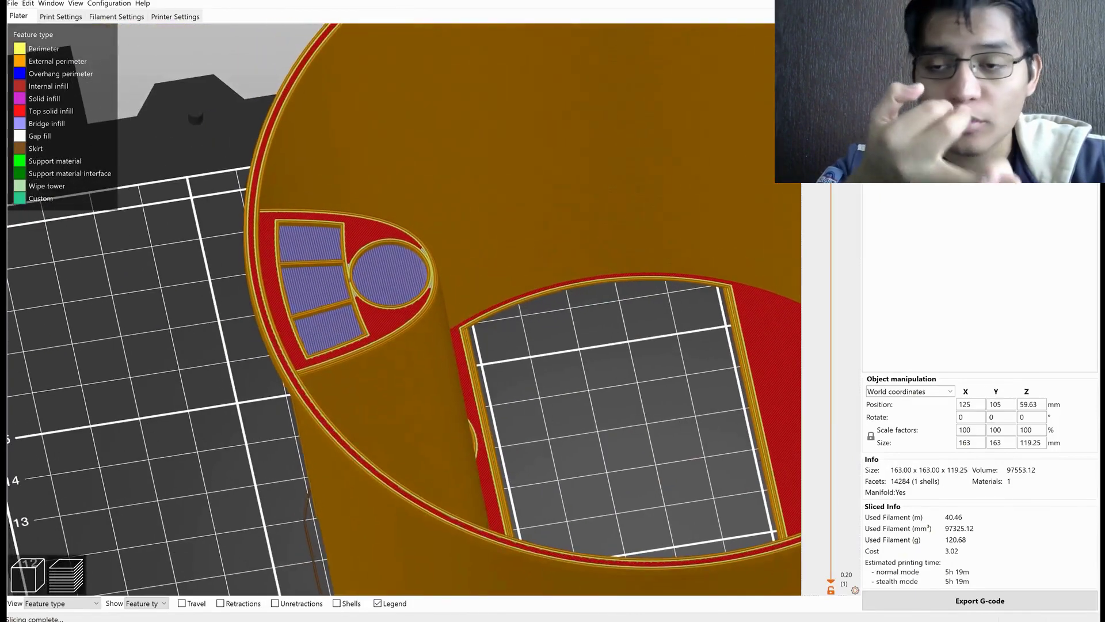
scroll(403, 311, "up", 3)
key("Down")
key("Down")
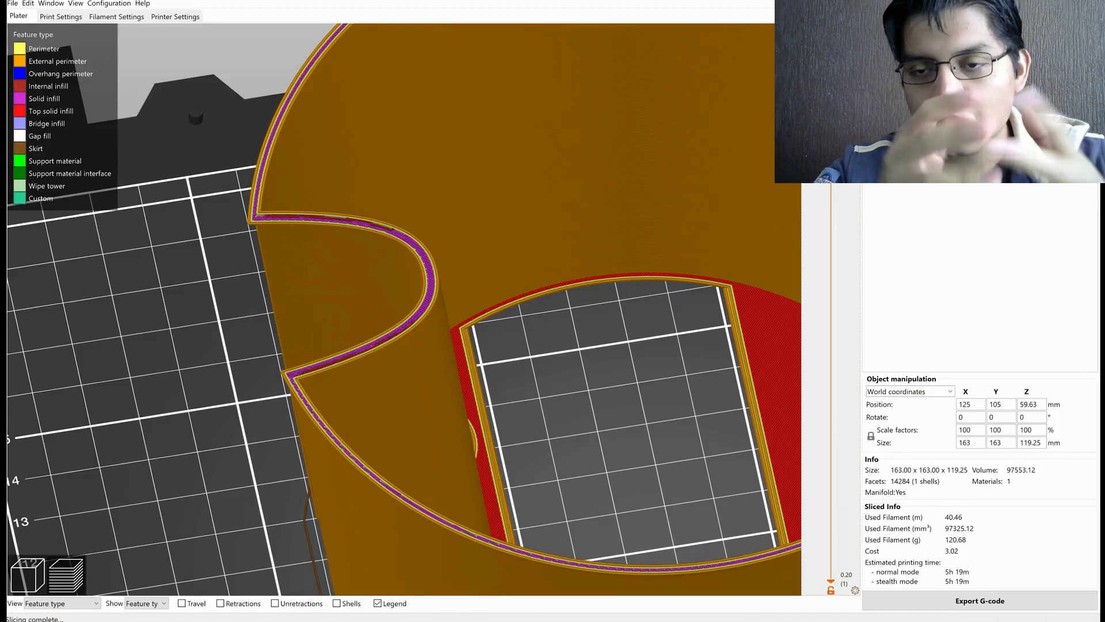
scroll(345, 259, "up", 3)
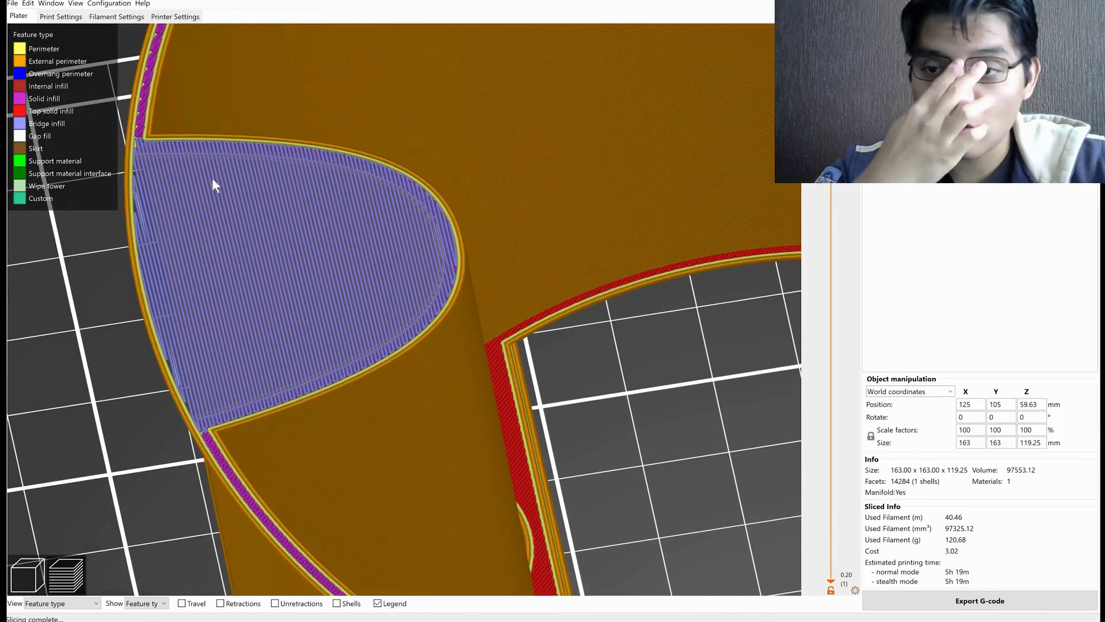